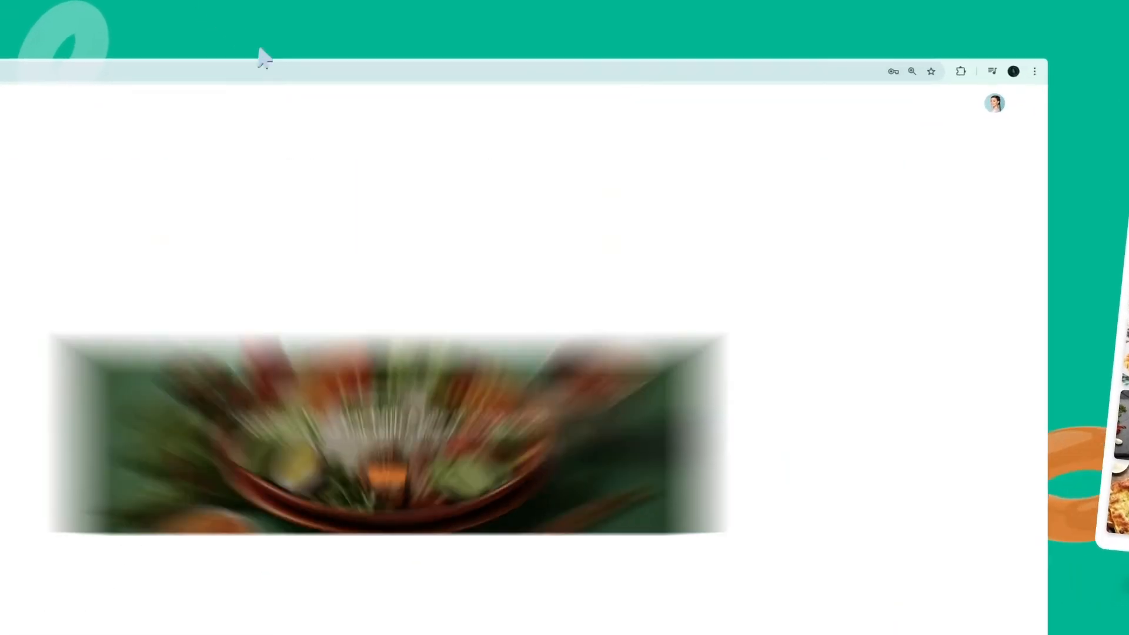
Preview the language, notification and profile menus, then go full screen with dark mode on
left_click(927, 97)
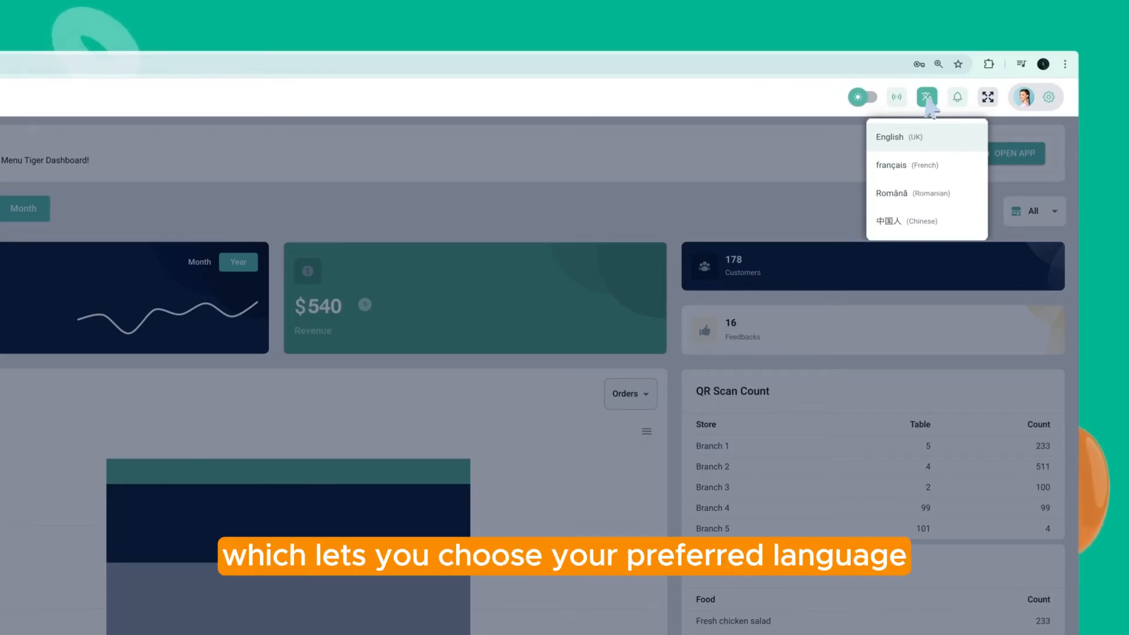
left_click(957, 99)
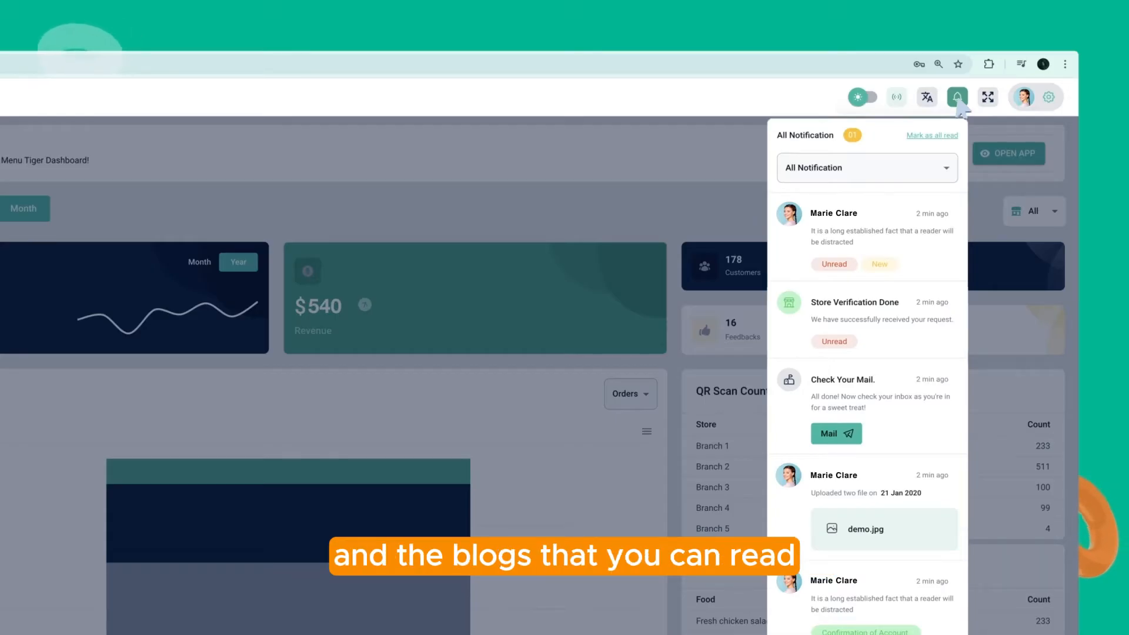
left_click(1039, 103)
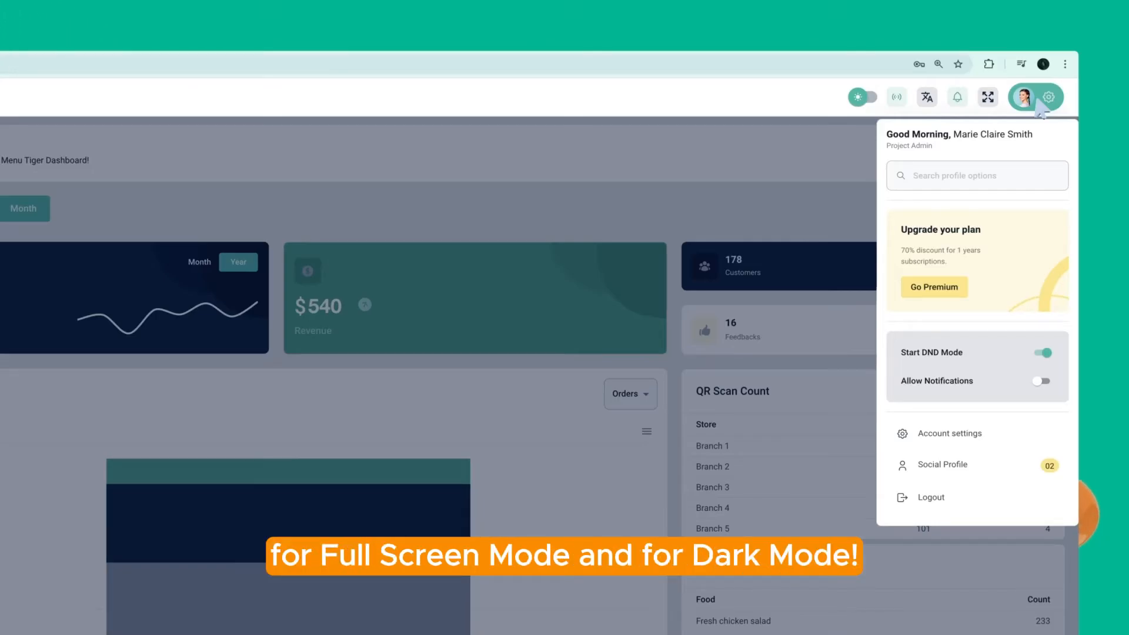
left_click(1038, 101)
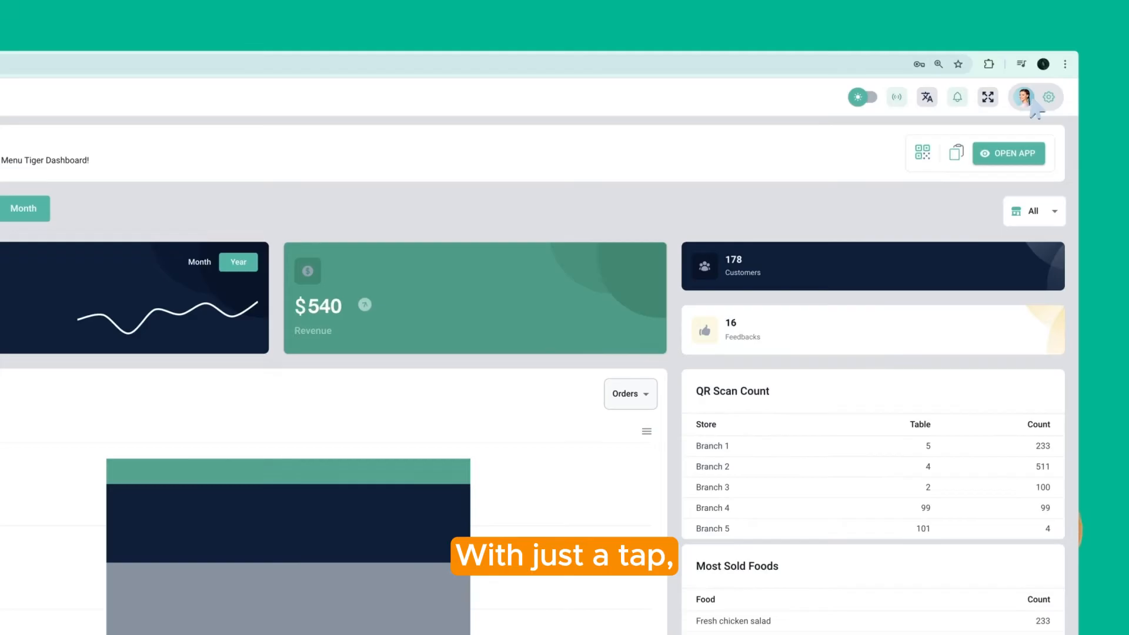
left_click(989, 97)
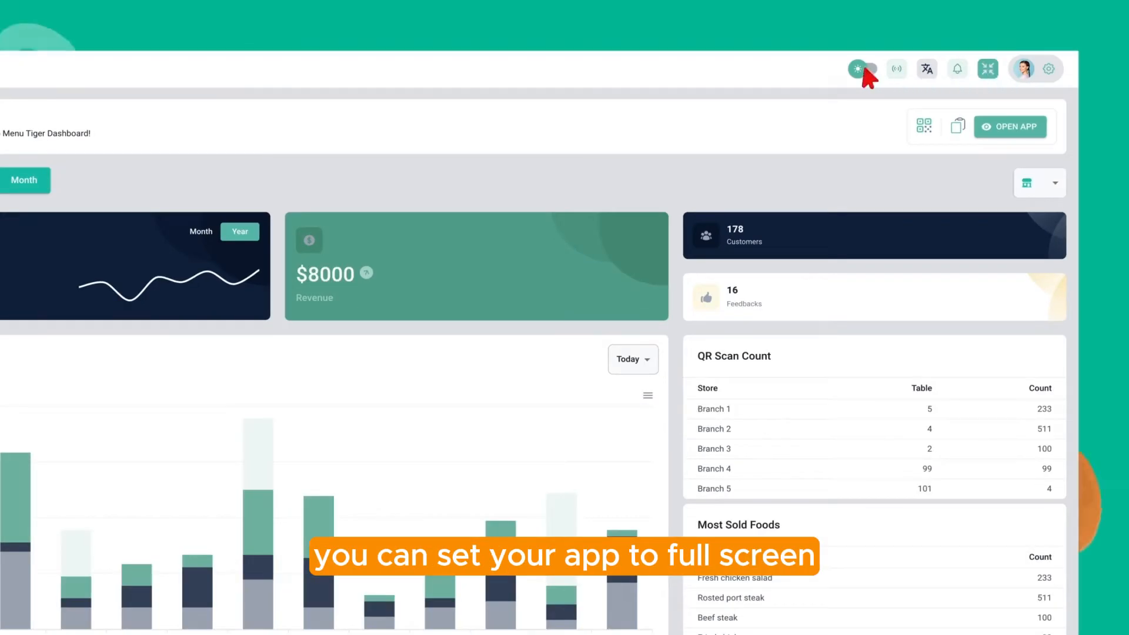
left_click(863, 97)
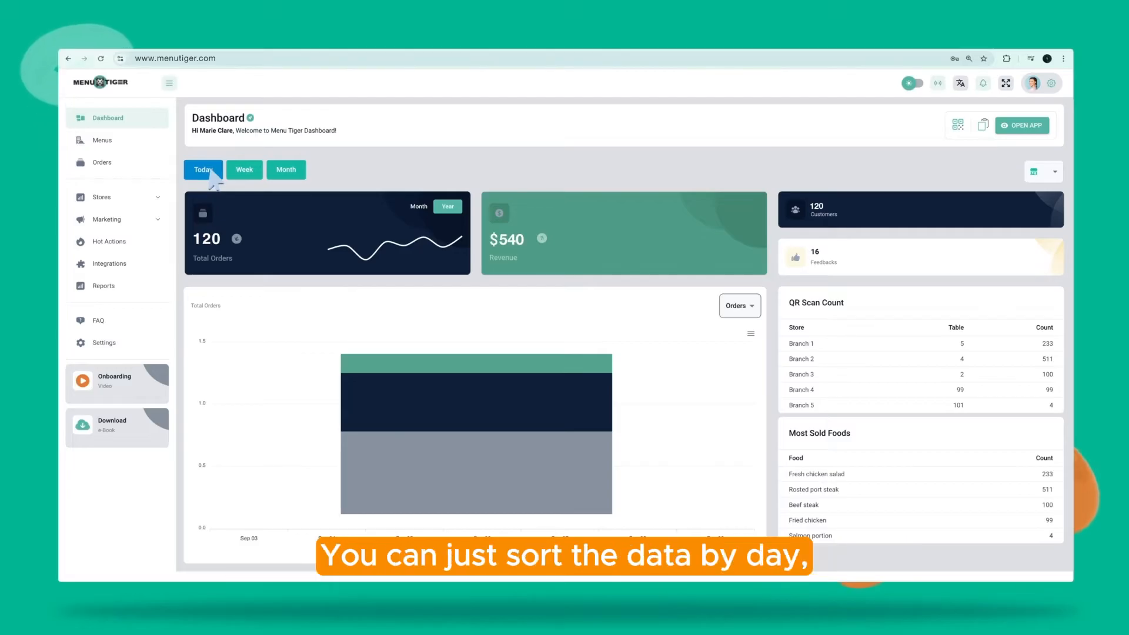
Check the dashboard's weekly and monthly figures, then go to the Menus page
left_click(247, 172)
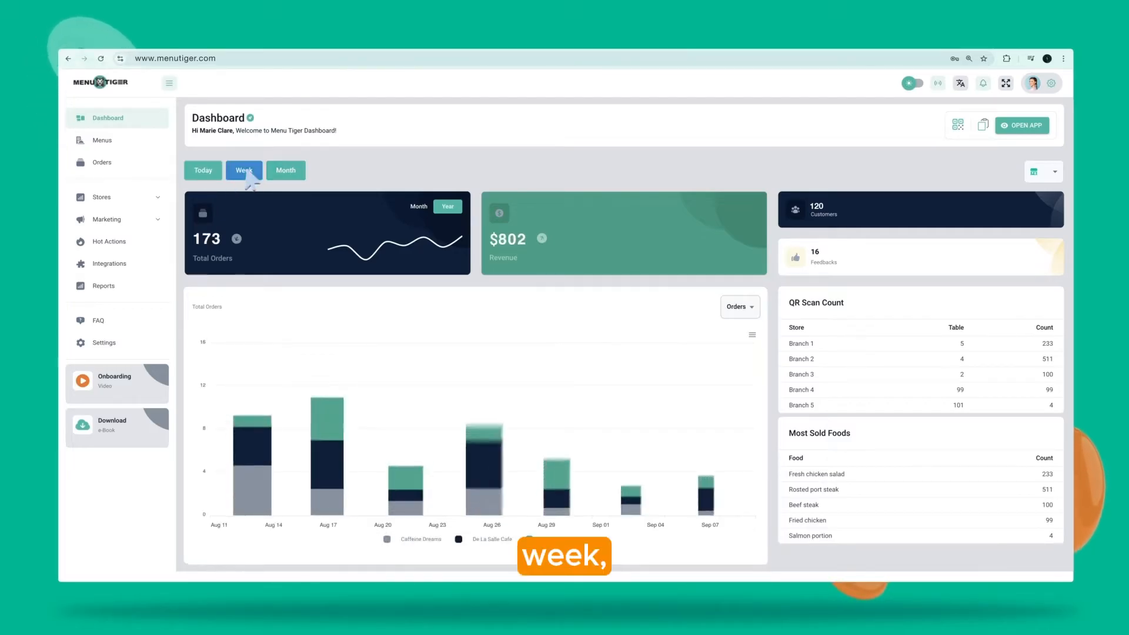
left_click(287, 171)
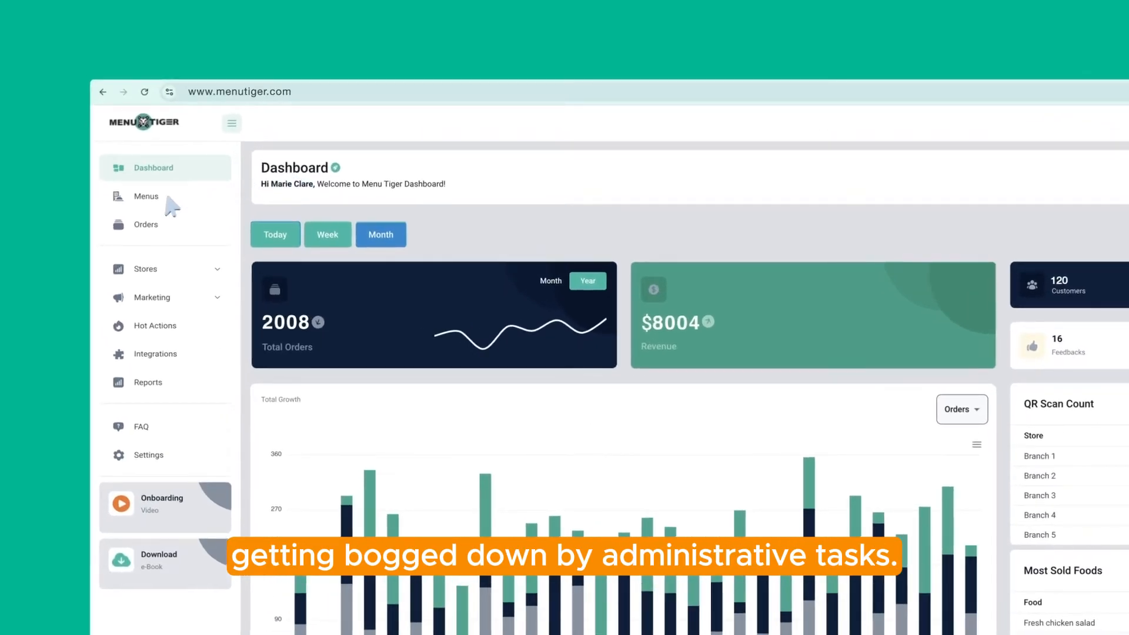
left_click(117, 141)
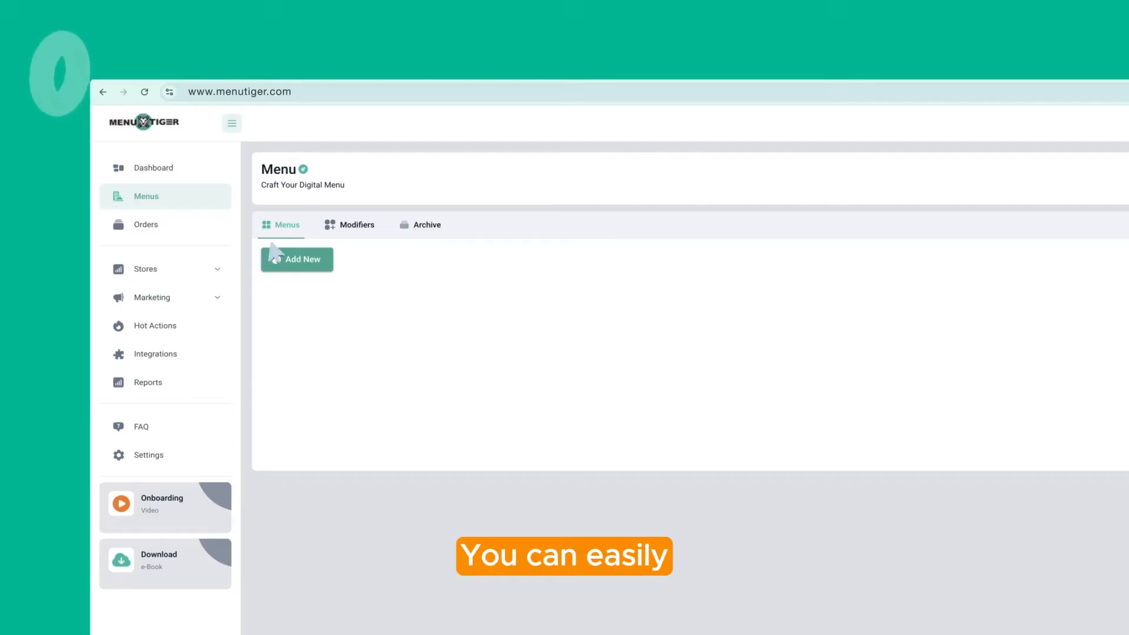
Create a blank menu described 'Free self-order menu: diners can send orders directly to the kitchen.'
left_click(304, 260)
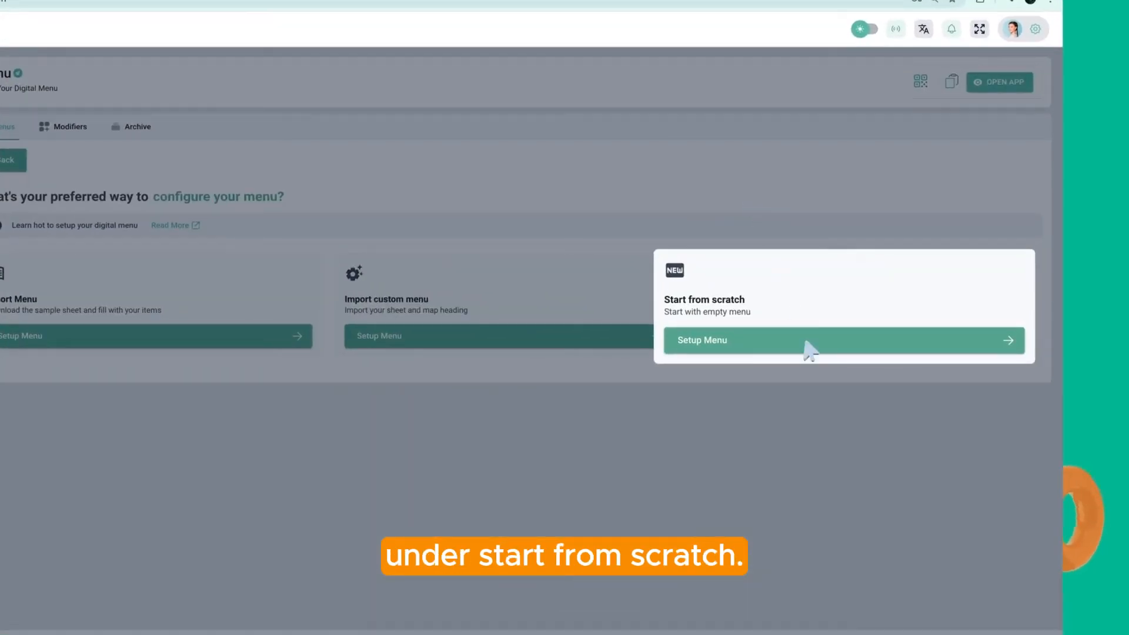
left_click(810, 346)
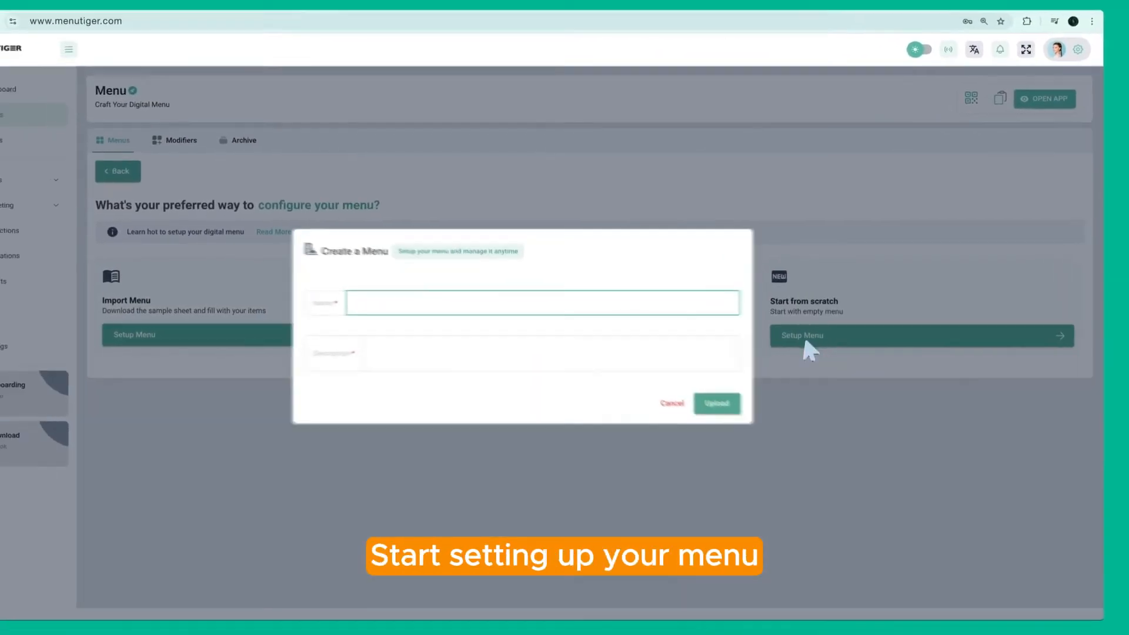
type("M")
type("Free self-order menu: diners can send orders directly to the kitchen.")
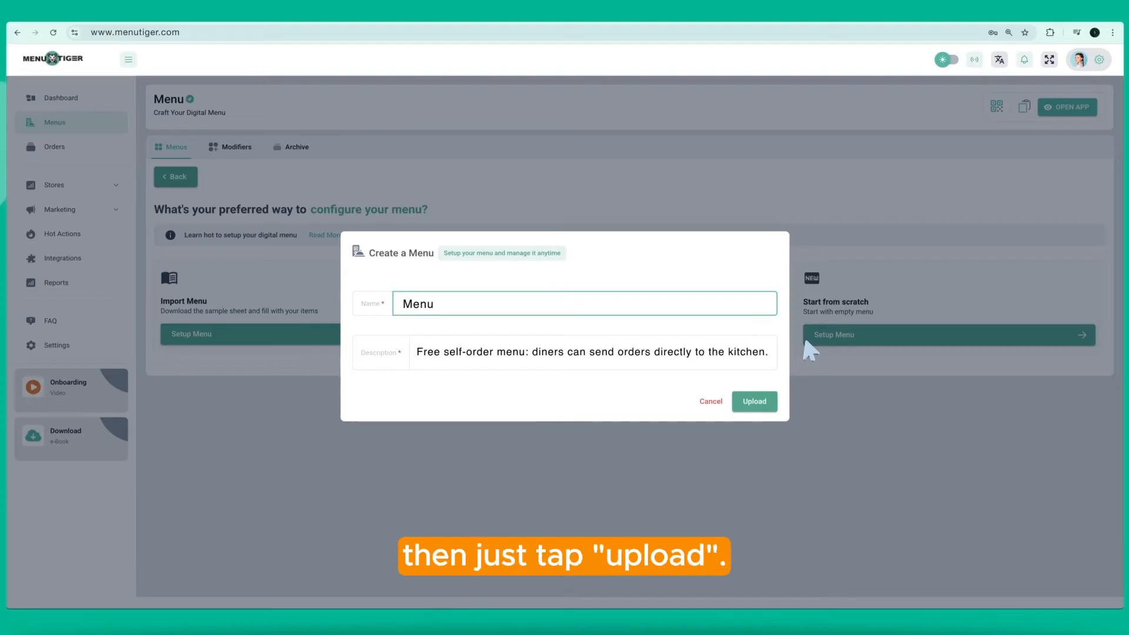
left_click(754, 403)
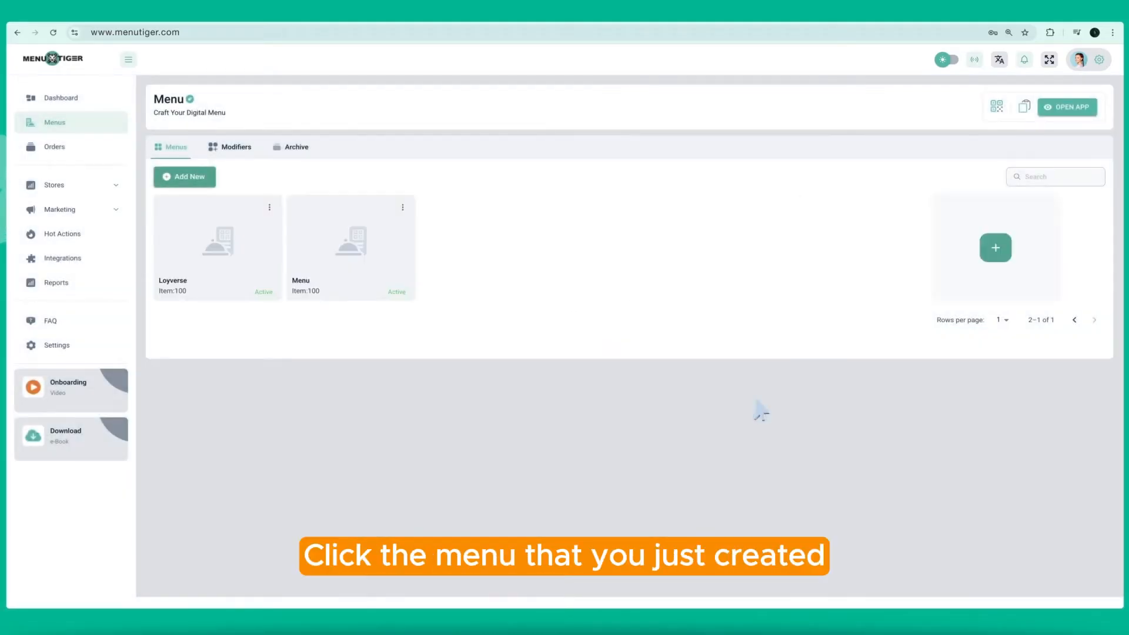
Add and select an Appetizers category described 'Kick off your meal with our irresistible appetizers!'
left_click(362, 262)
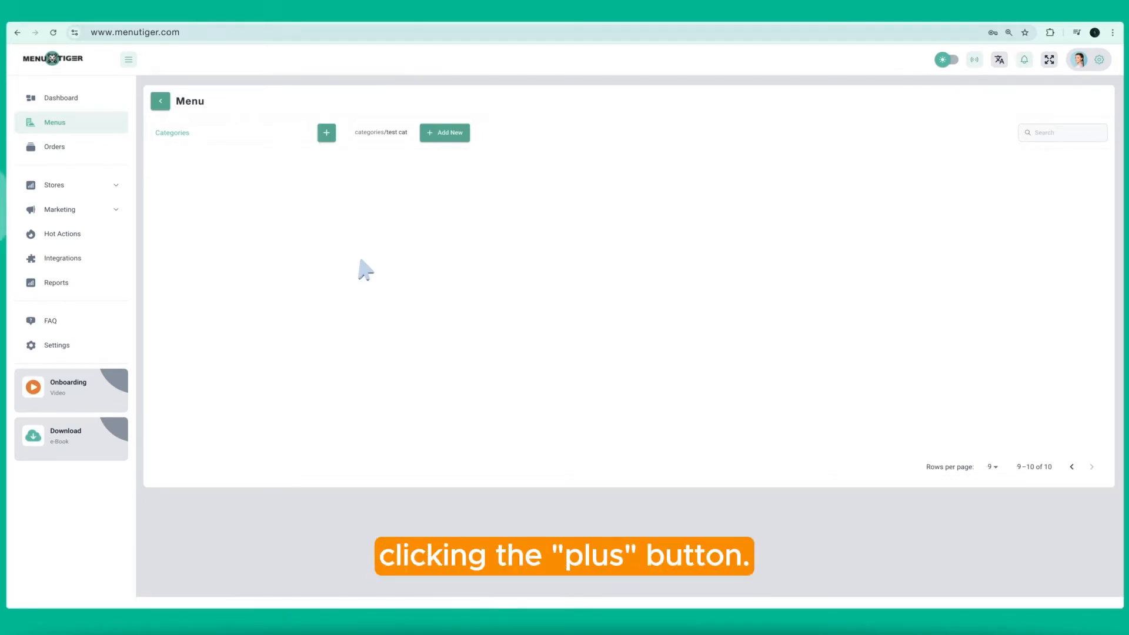
left_click(326, 133)
type("AppetizeKick off your meral with our irresistible appetizers!")
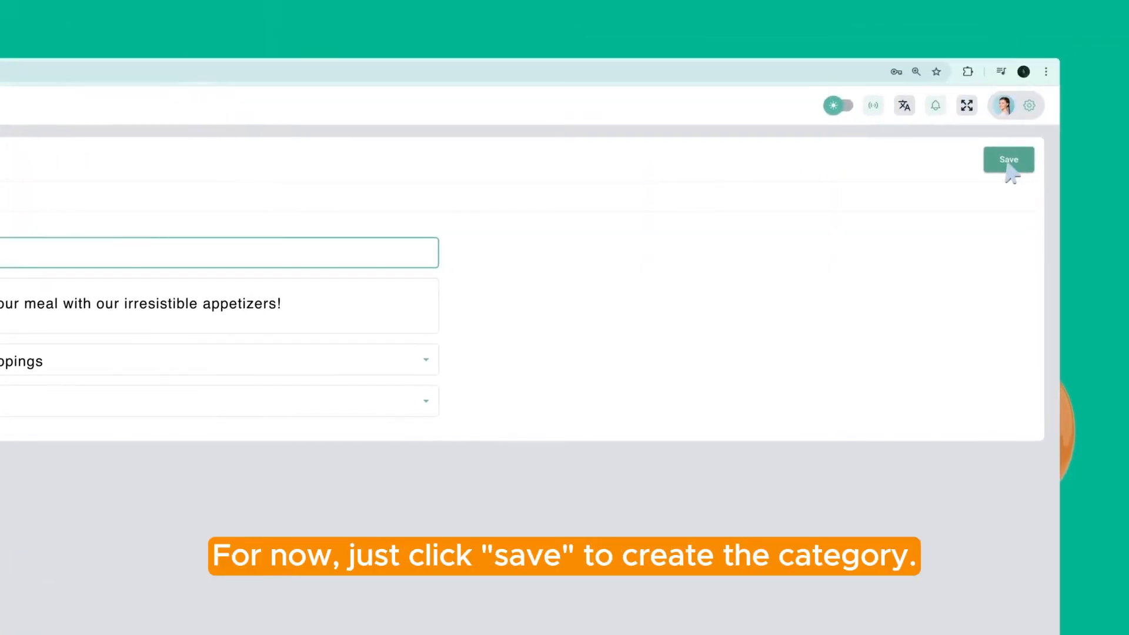
left_click(1008, 162)
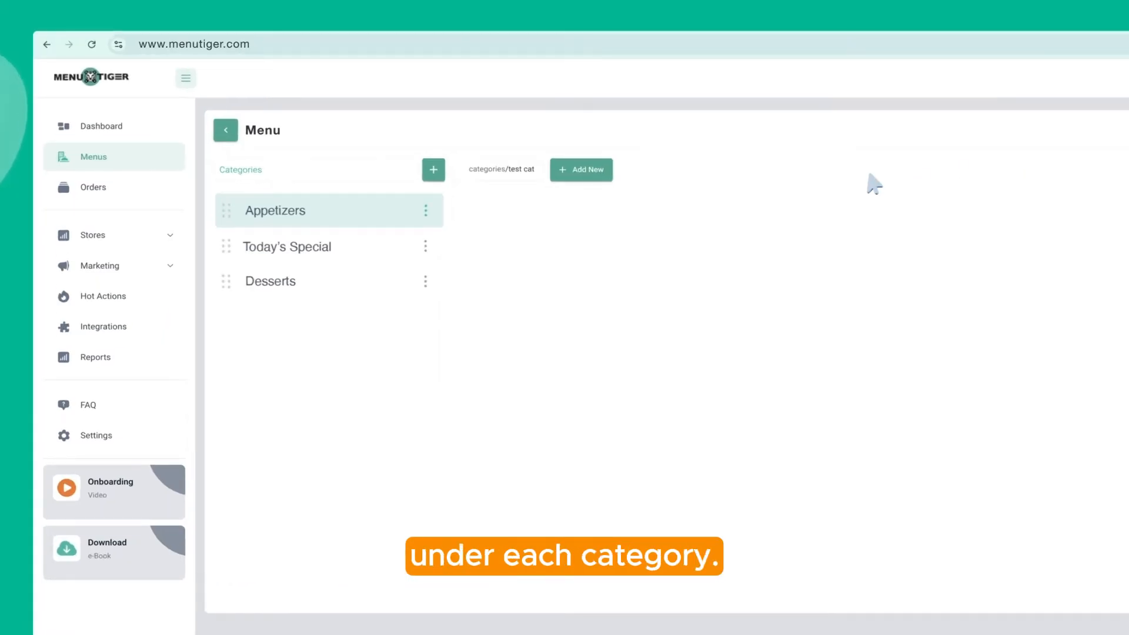
left_click(317, 215)
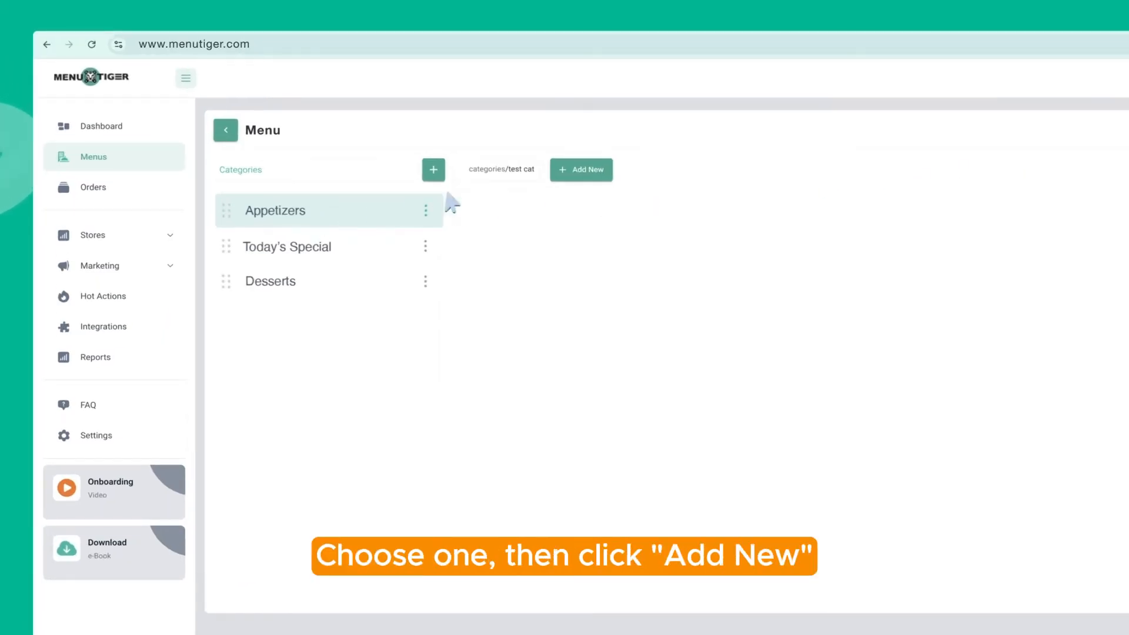
Add a 'Grilled Thai Curry Beef Roll' dish to Appetizers with its cilantro-tomato-scallion description
left_click(577, 170)
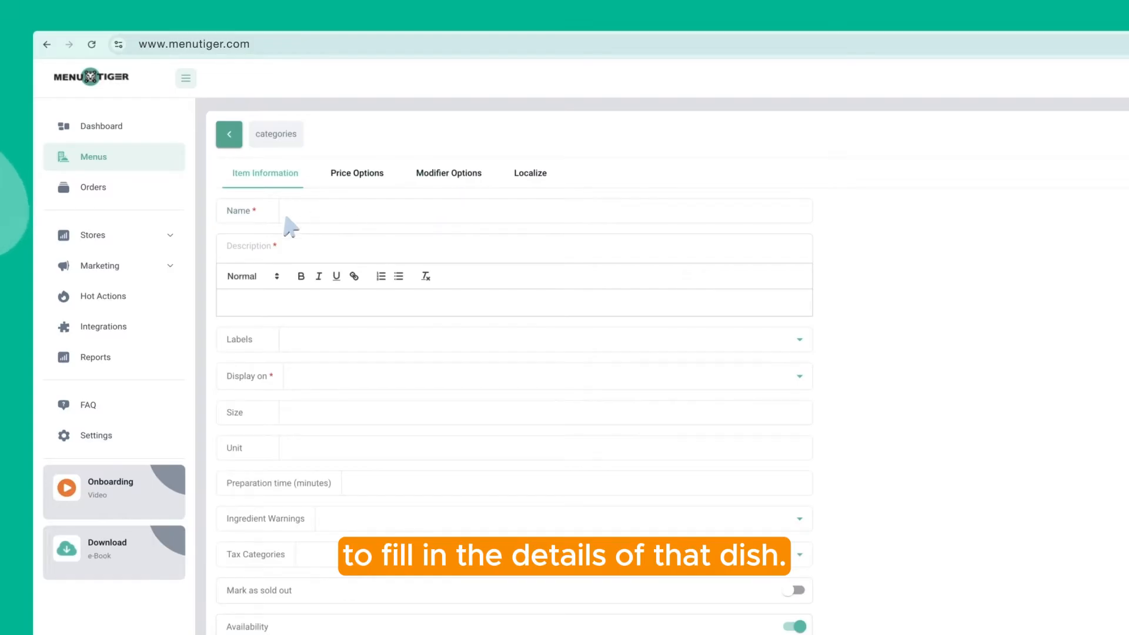
left_click(291, 213)
type("Grilled Thai Curry Beef Roll")
left_click(262, 303)
type("Stuffed with a rainbow of fresh cilantro, tomato and scallion -- reveals its inner beauty.")
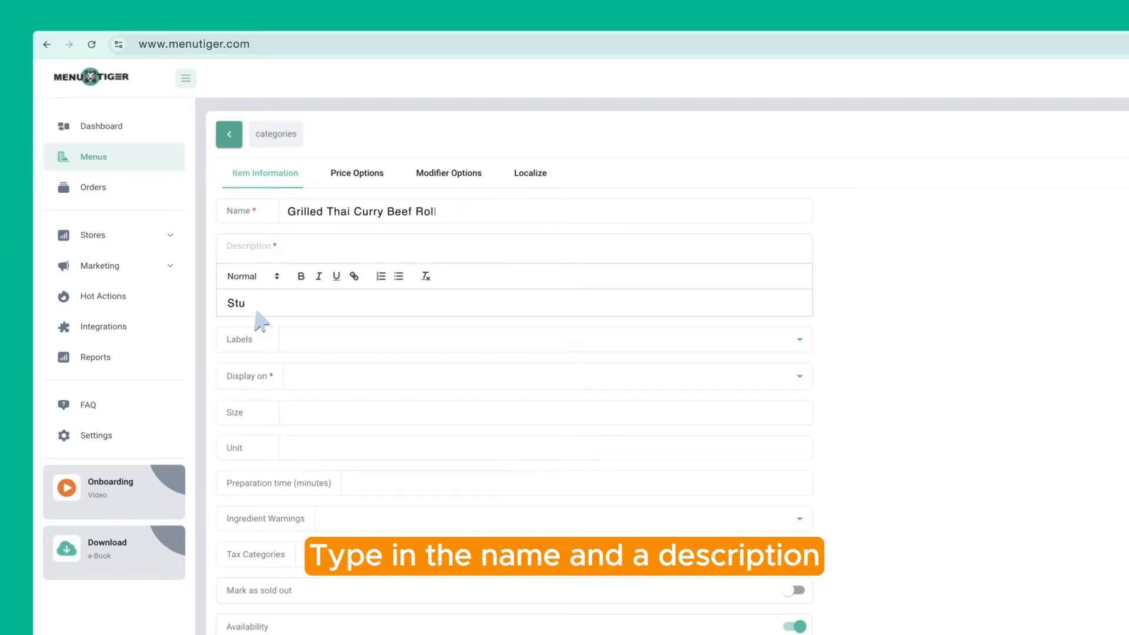
Label the dish New for Dine in, size Medium, unit Platter, 10-minute preparation time
left_click(801, 340)
left_click(317, 366)
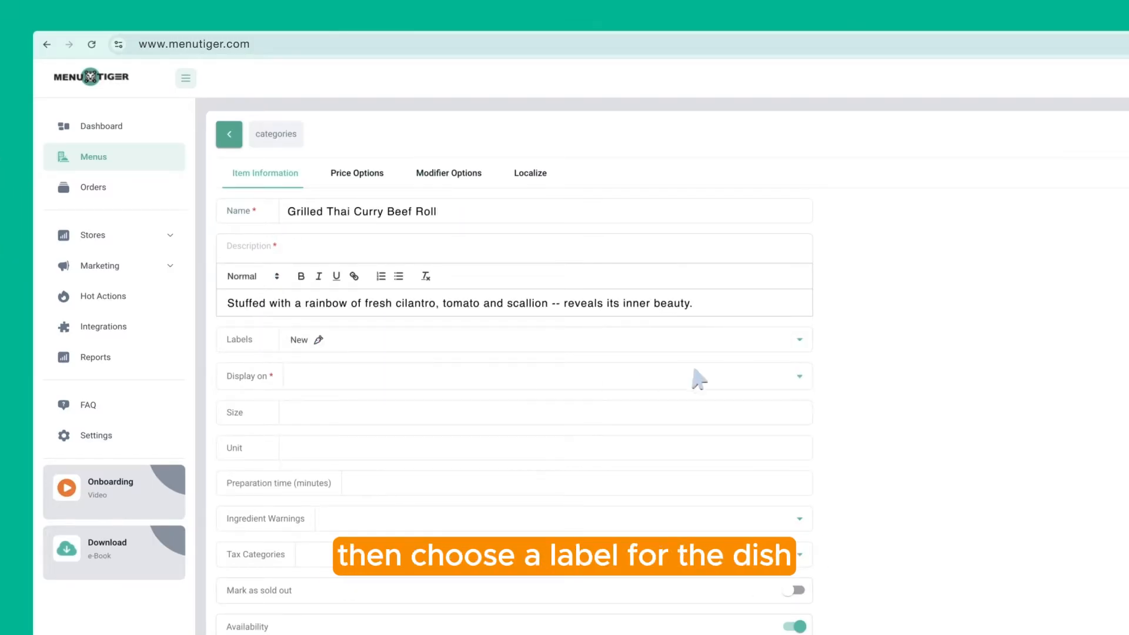
left_click(801, 375)
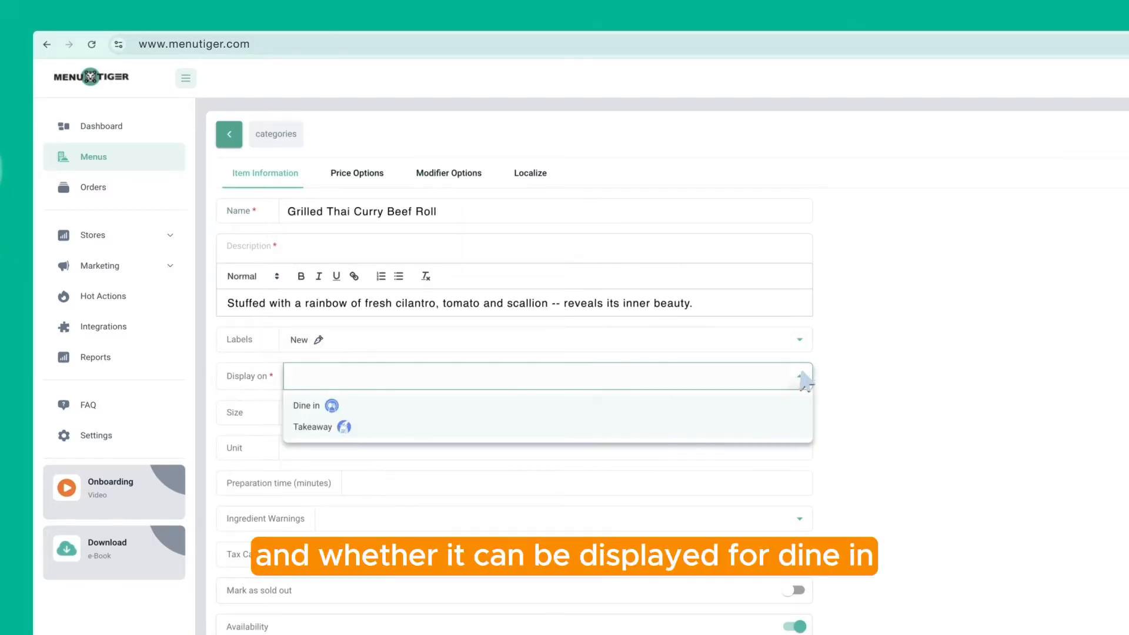
left_click(312, 406)
left_click(350, 412)
type("Medium")
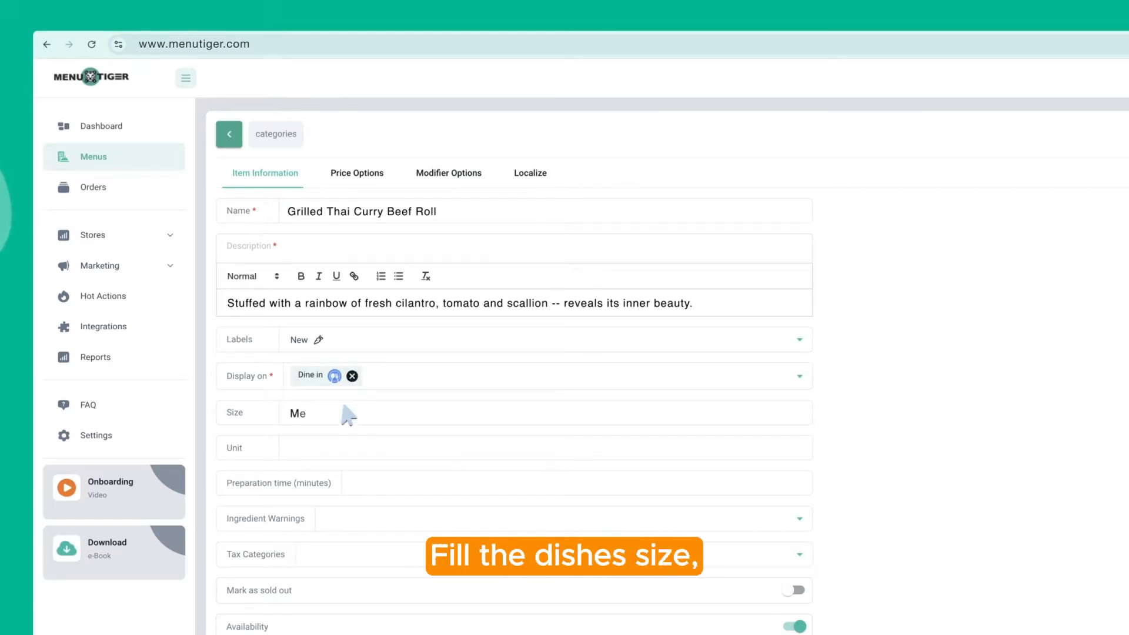
left_click(343, 443)
type("Platter")
left_click(383, 489)
type("10")
Flag Alcohol, apply VAT tax, turn availability off and recommend Crispy Chilli Beef
scroll(386, 494, "down", 2)
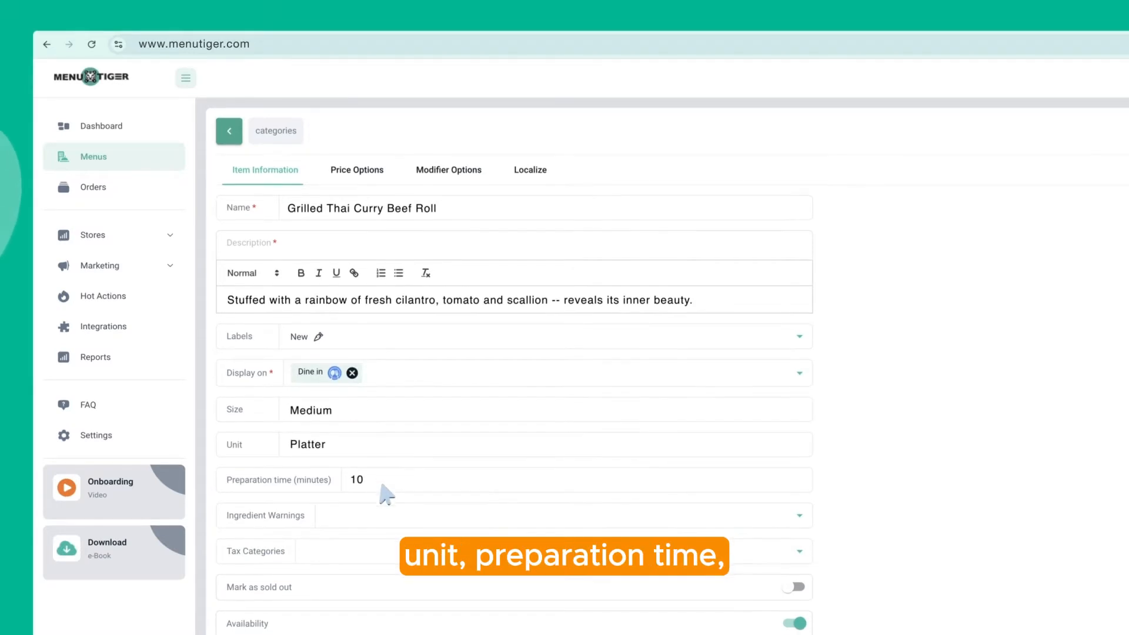
left_click(800, 426)
scroll(647, 438, "down", 2)
left_click(412, 375)
left_click(800, 400)
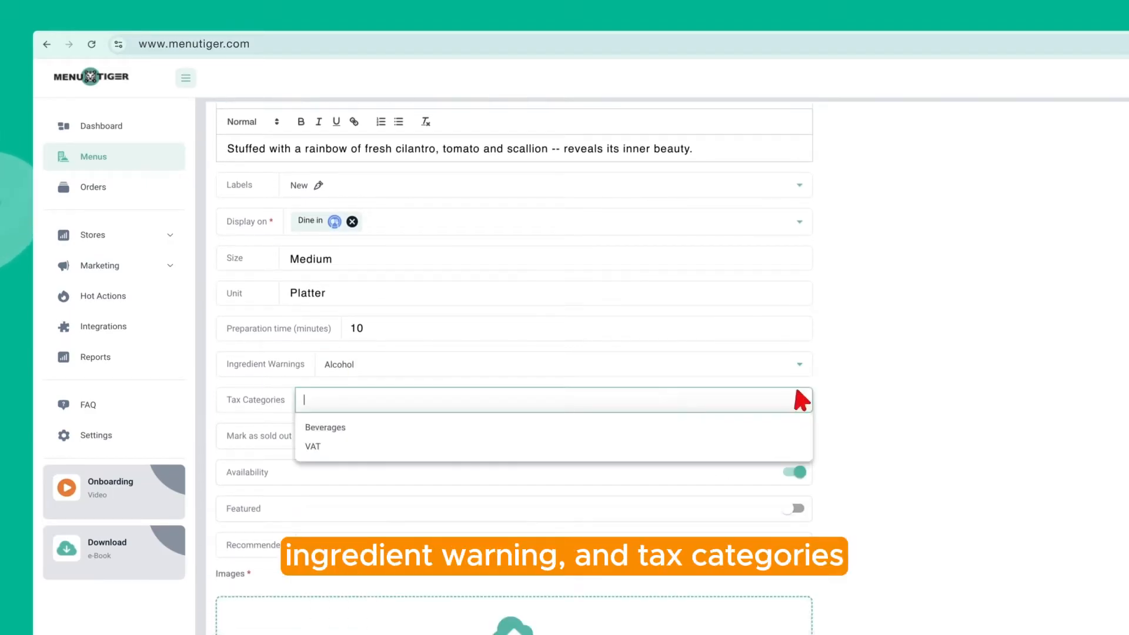
left_click(325, 450)
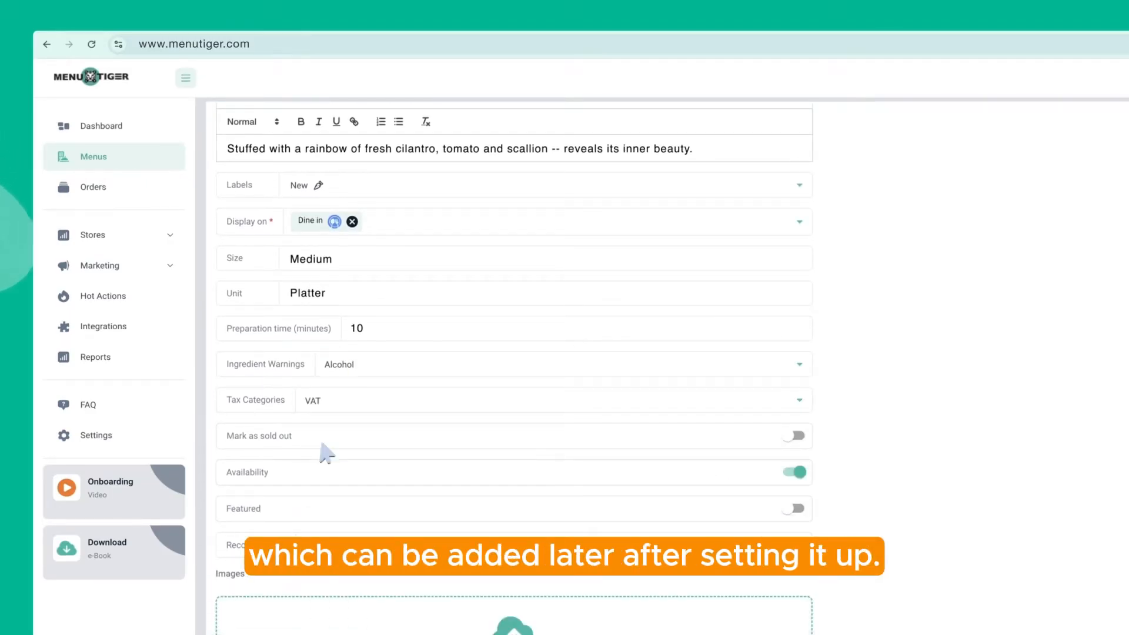
left_click(797, 471)
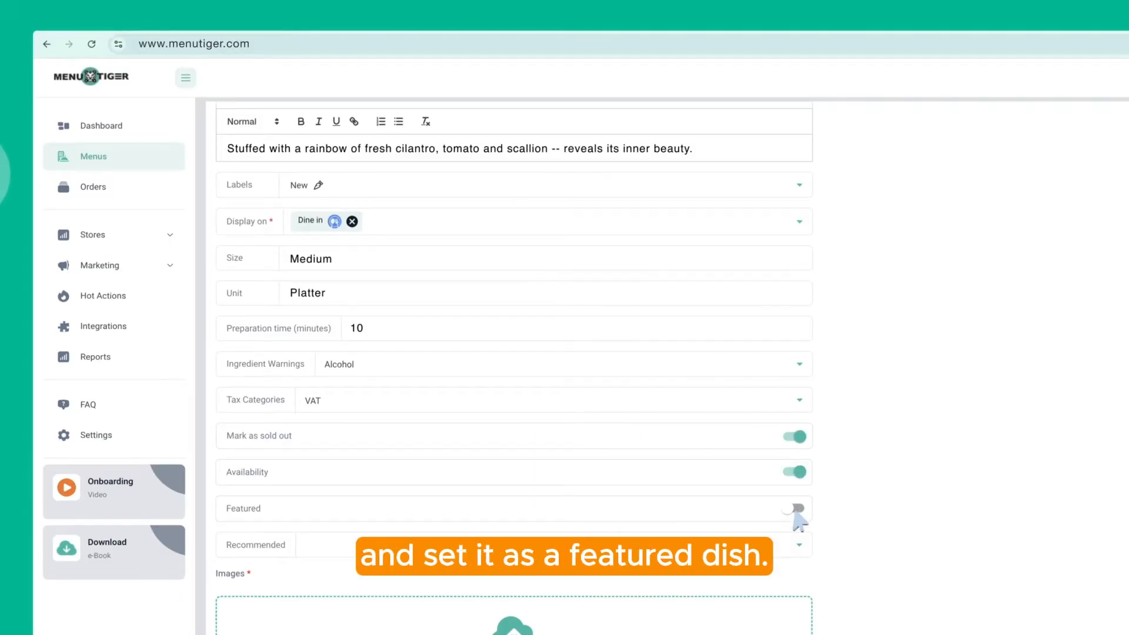
scroll(800, 517, "down", 3)
left_click(801, 374)
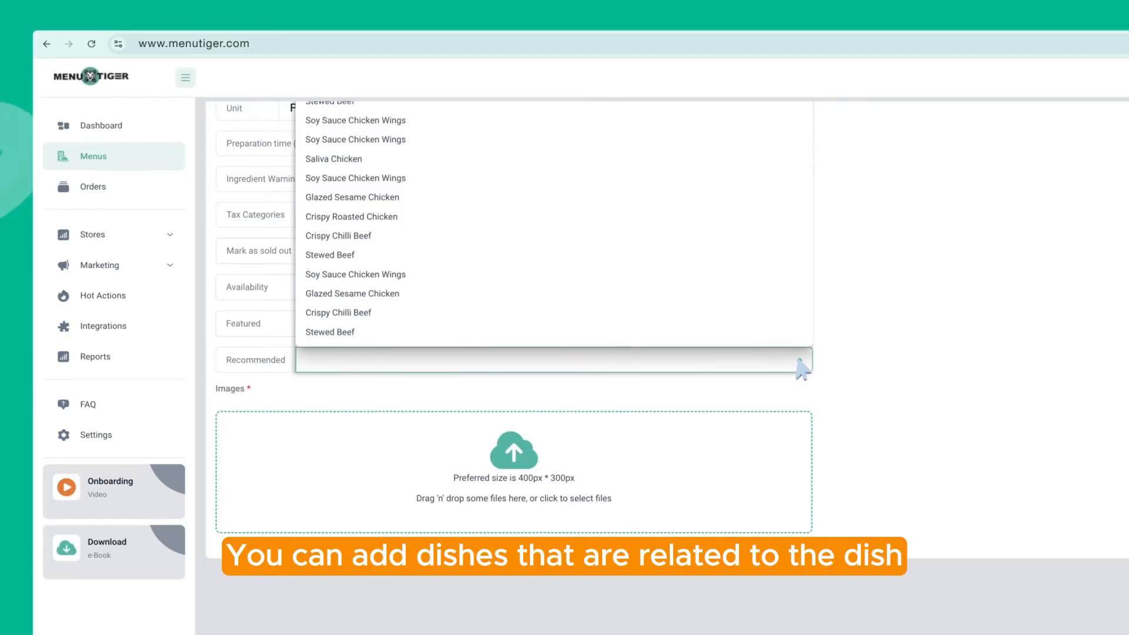
left_click(367, 312)
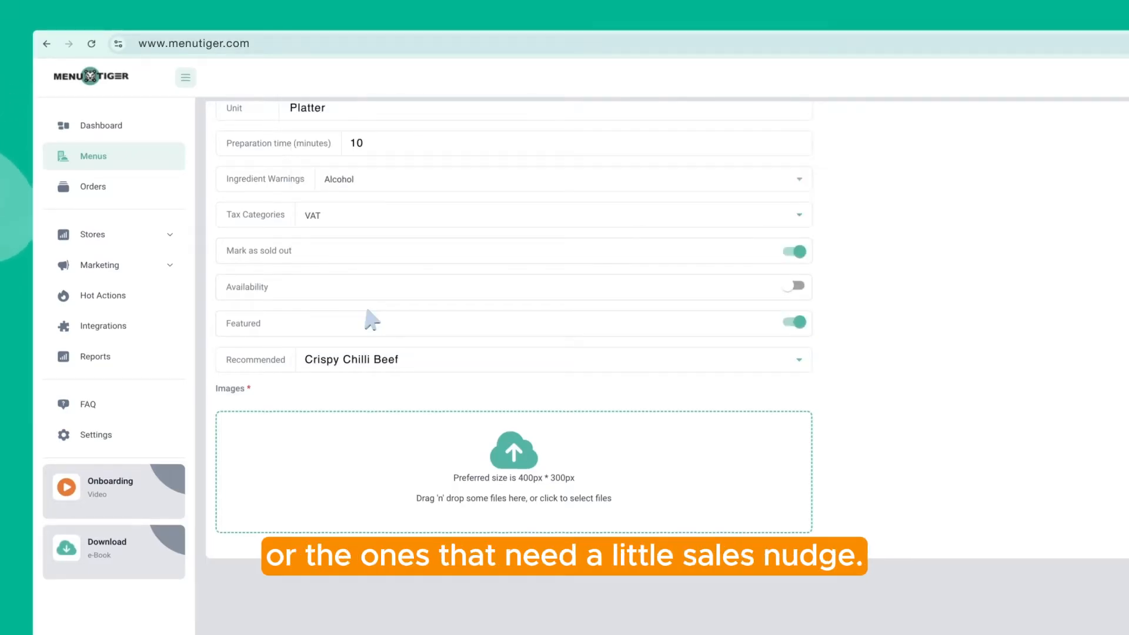
Add the beef roll photo, check price and modifier options, and save the item
left_click(625, 479)
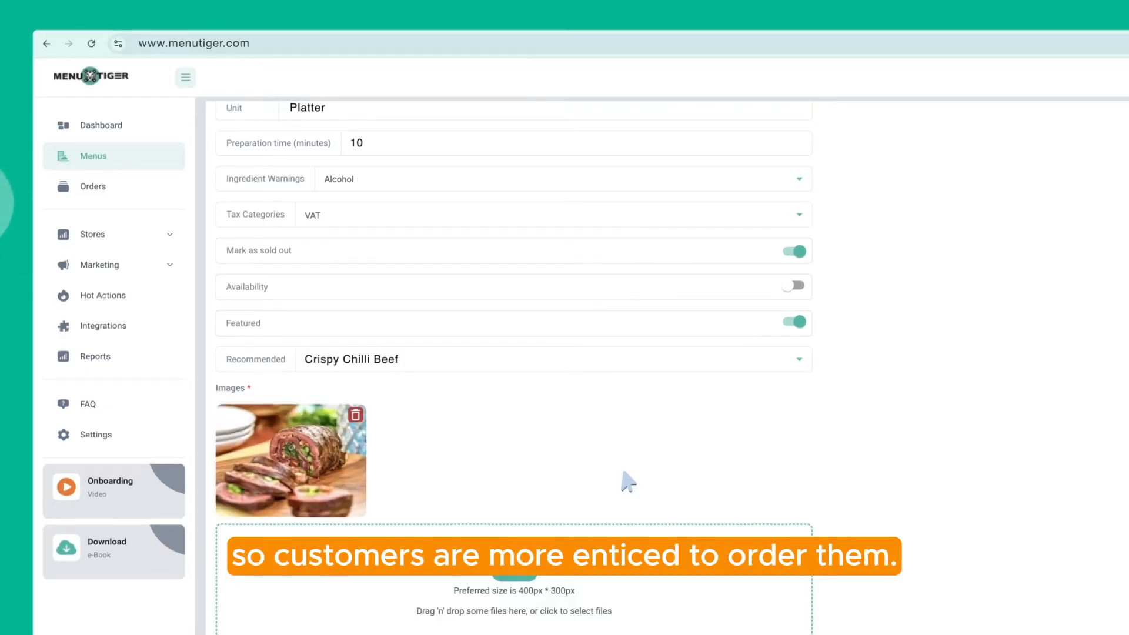
scroll(628, 482, "up", 5)
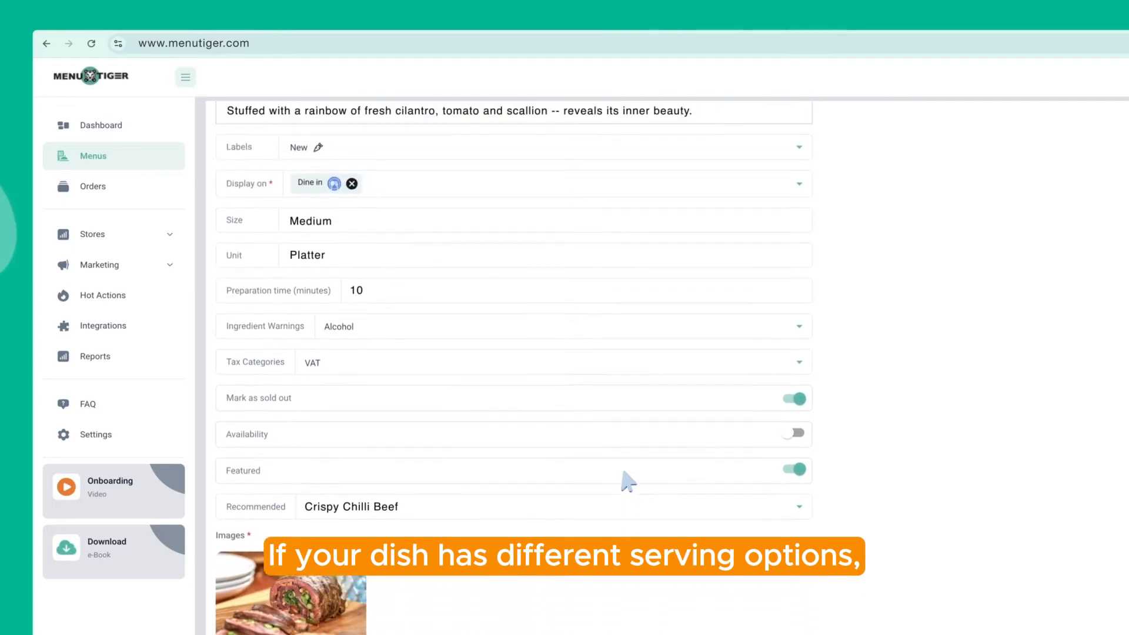
scroll(628, 480, "up", 2)
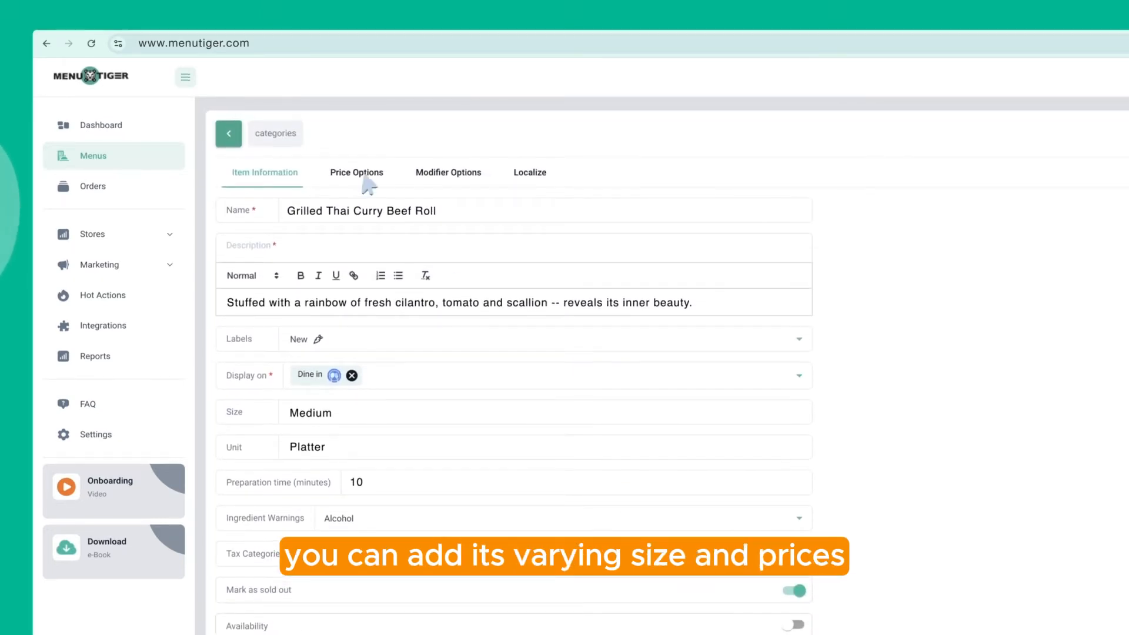
left_click(363, 177)
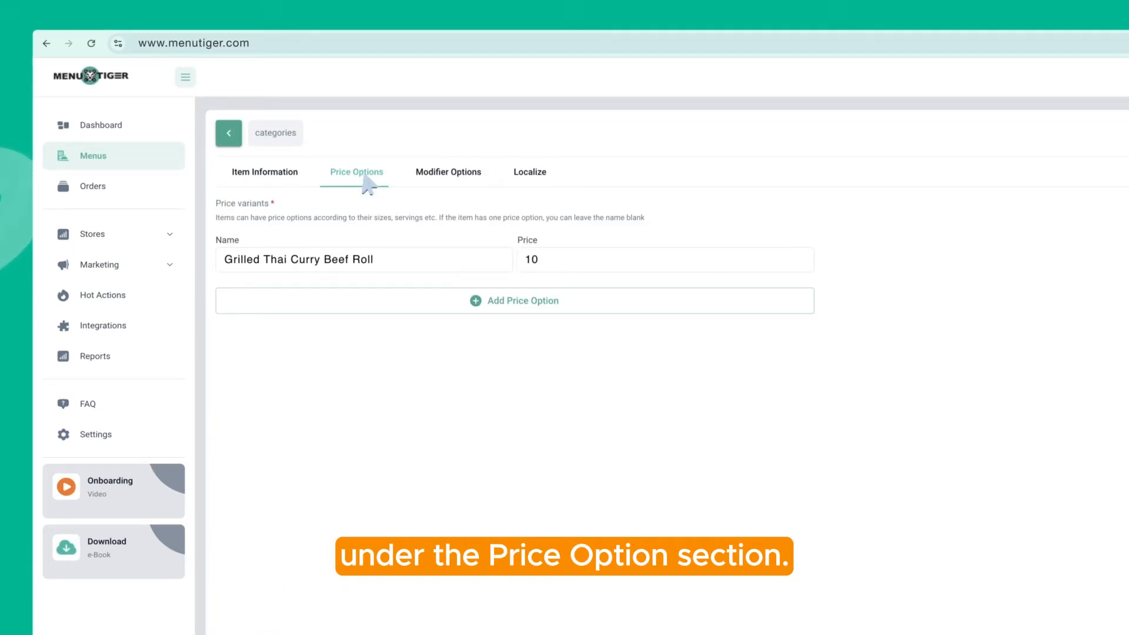
left_click(452, 176)
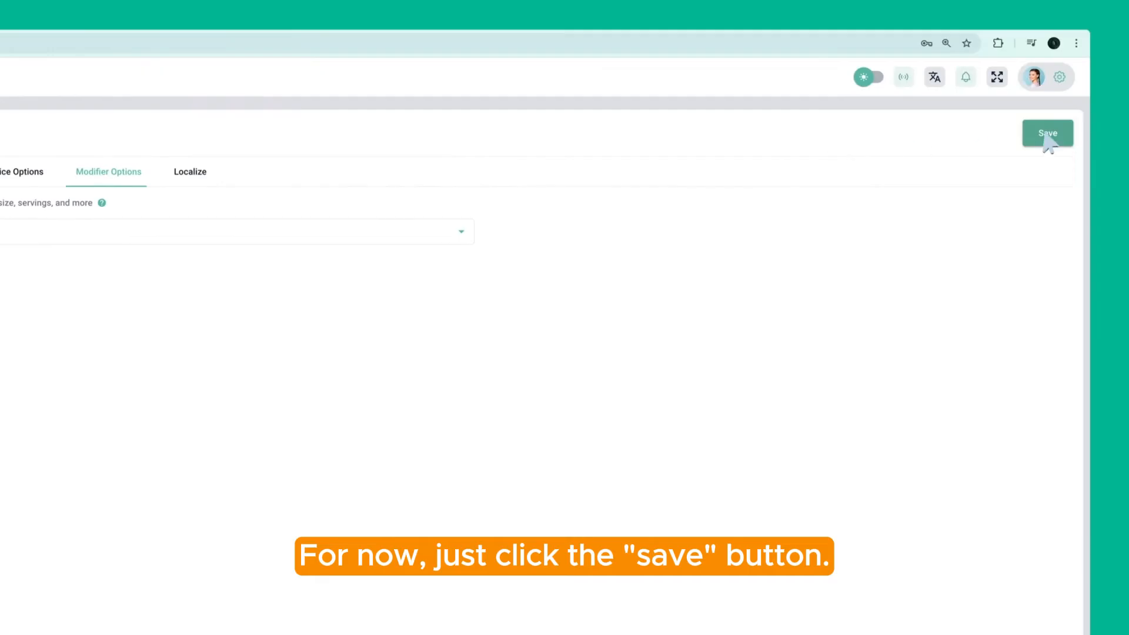
left_click(1047, 135)
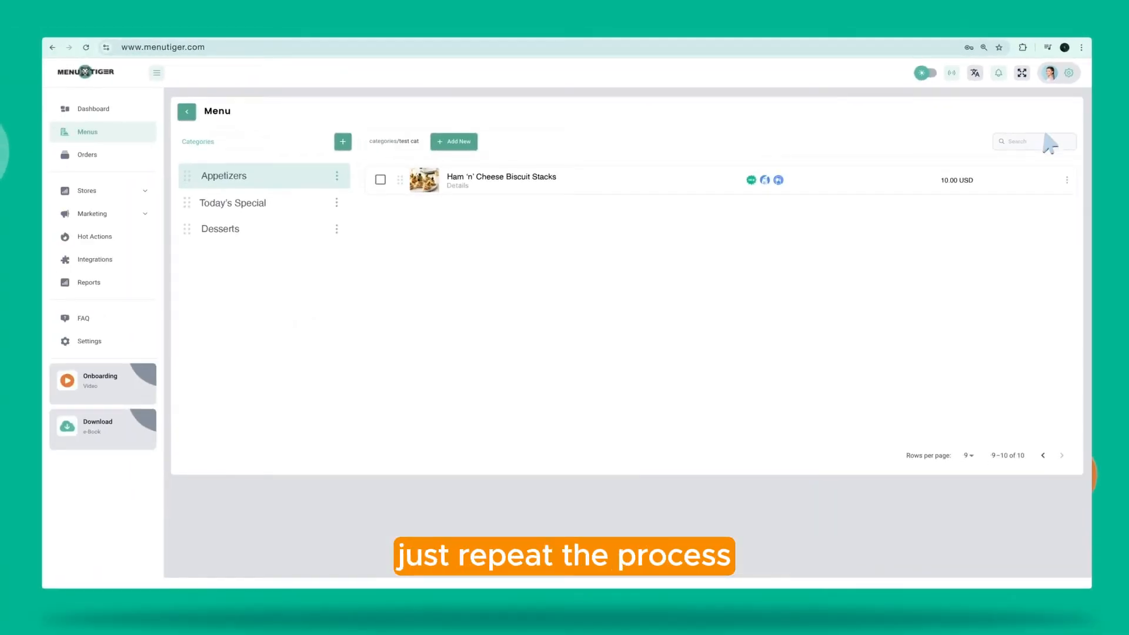
Return to the menus list and start a new group under the Modifiers tab
left_click(187, 111)
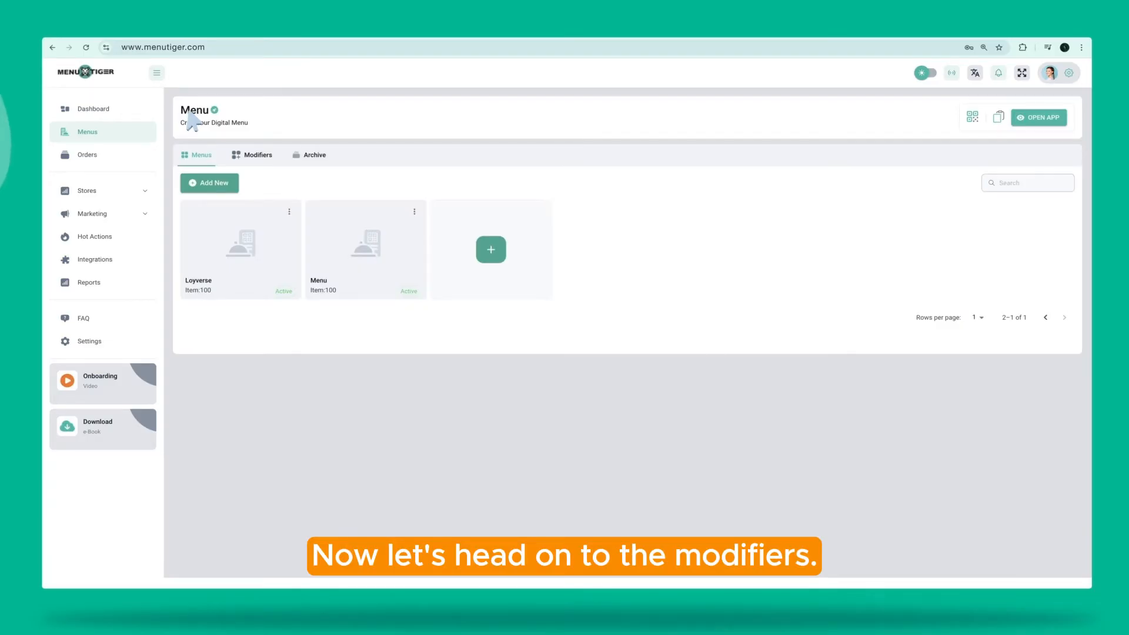
left_click(255, 159)
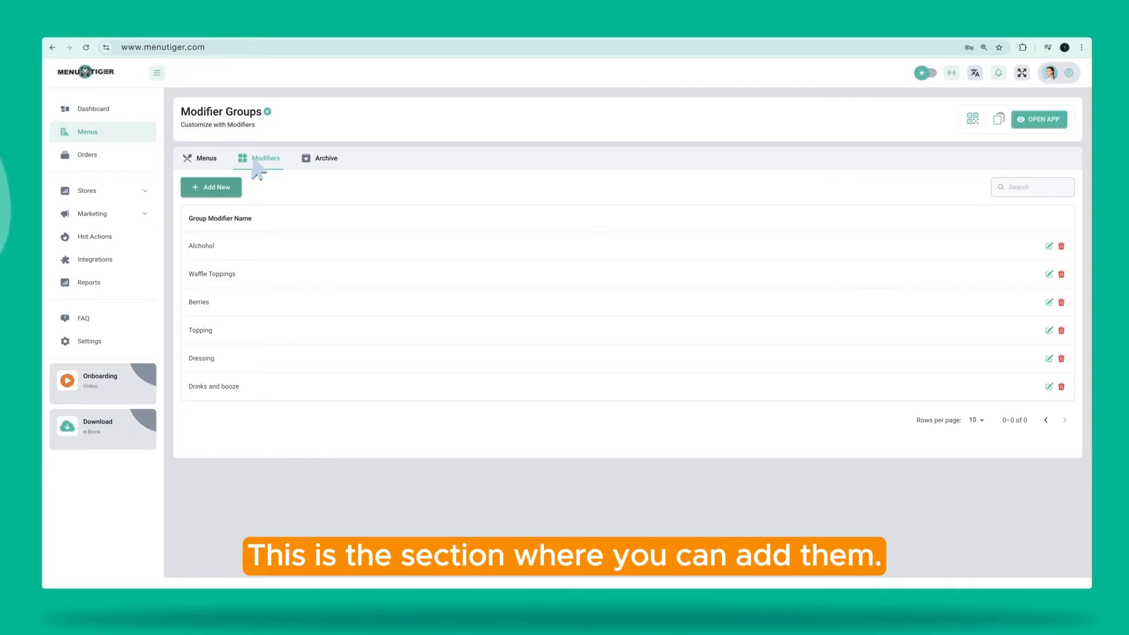
left_click(215, 188)
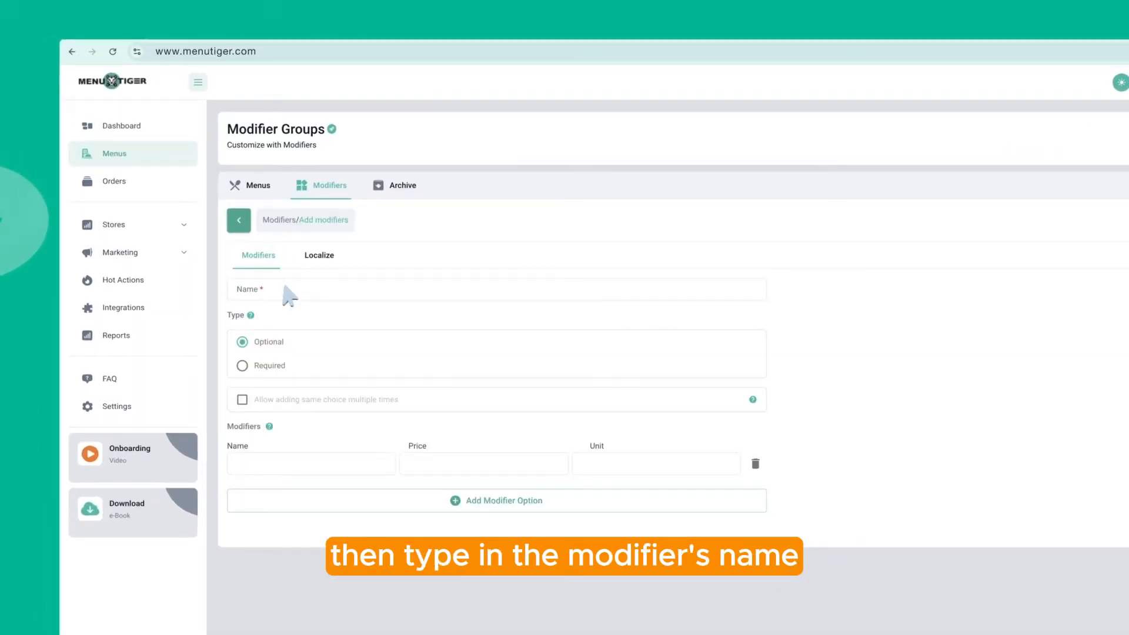
Name the group 'Grilled Thai Curry Beef Roll', Required, repeat choices allowed, Toppings 2.00 per Grams
left_click(290, 294)
type("Grilled Thai Curry Beef Roll")
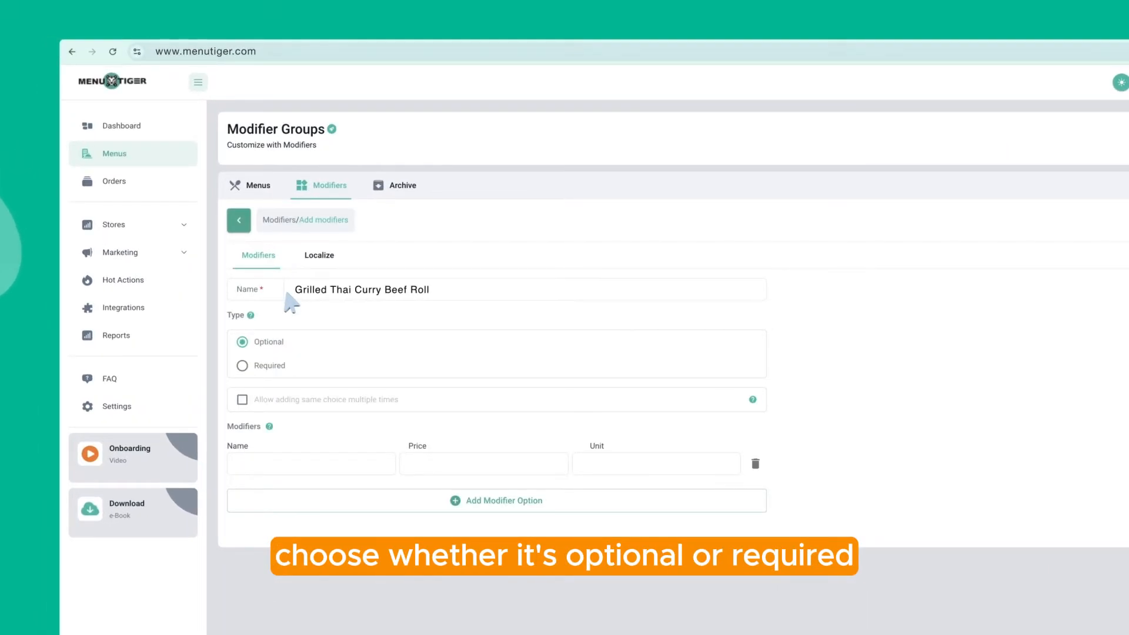
left_click(243, 366)
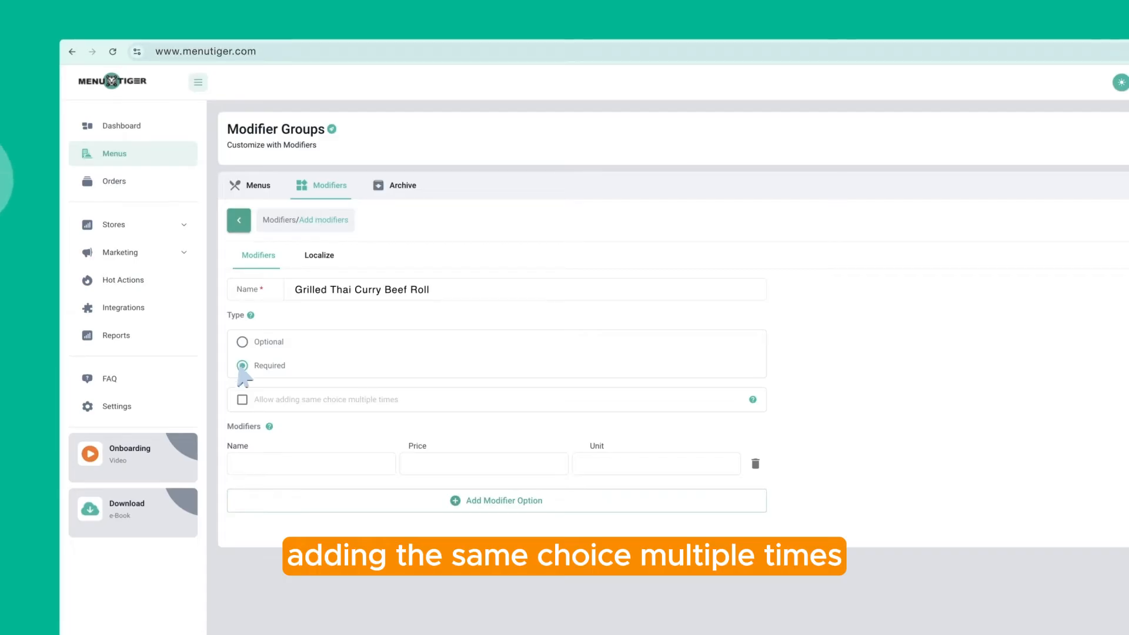
left_click(241, 400)
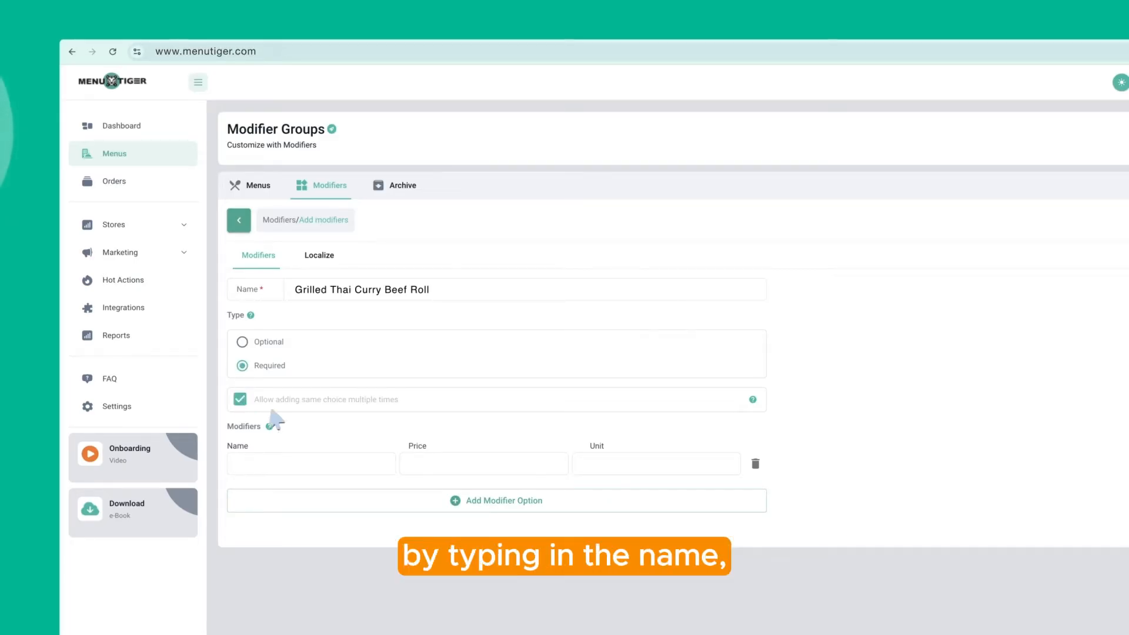
type("Toppings")
key("Tab")
type("2.00")
key("Tab")
type("Grams")
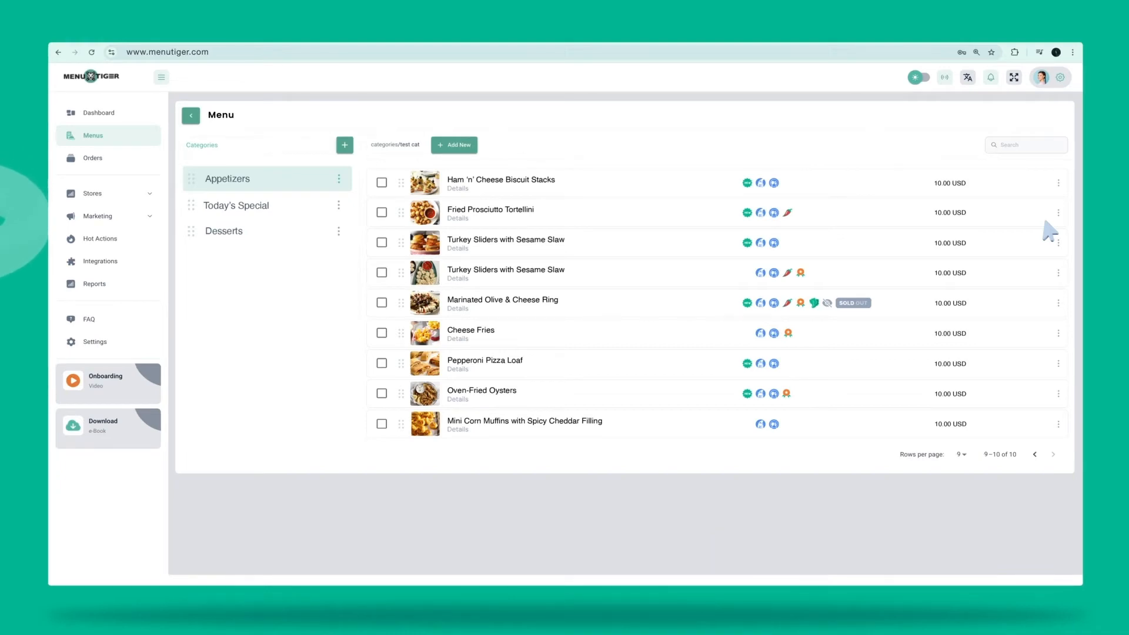
Open the Orders page listing all 594 food orders
left_click(94, 159)
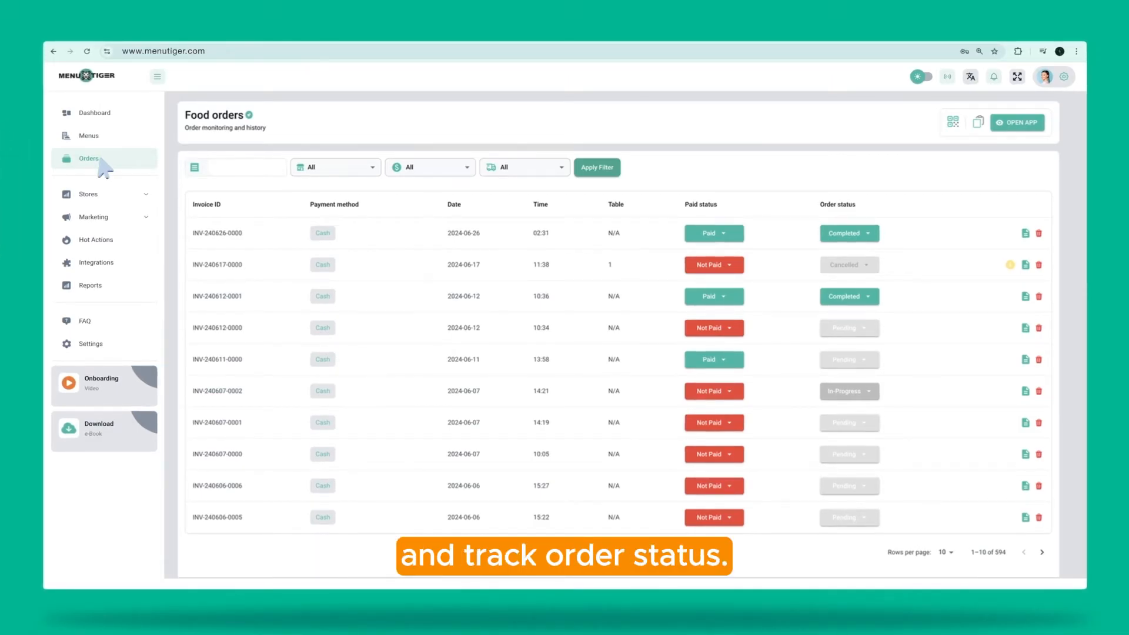
Search invoices for 'INV-24', view one order's details, then open the Stores page
left_click(202, 170)
type("INV-24")
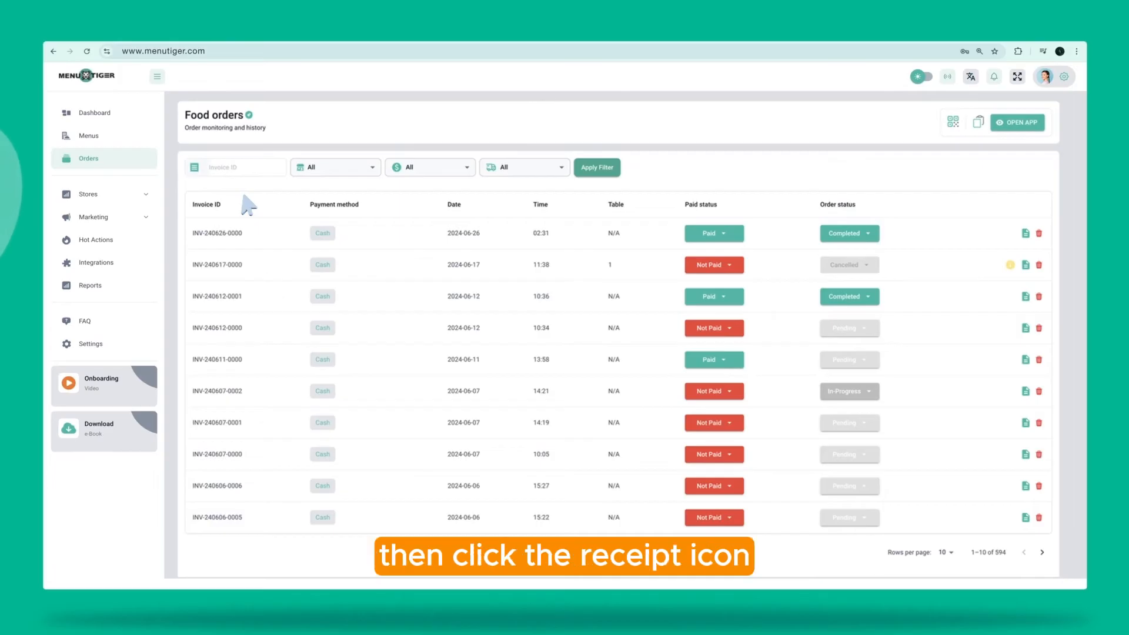
left_click(1026, 234)
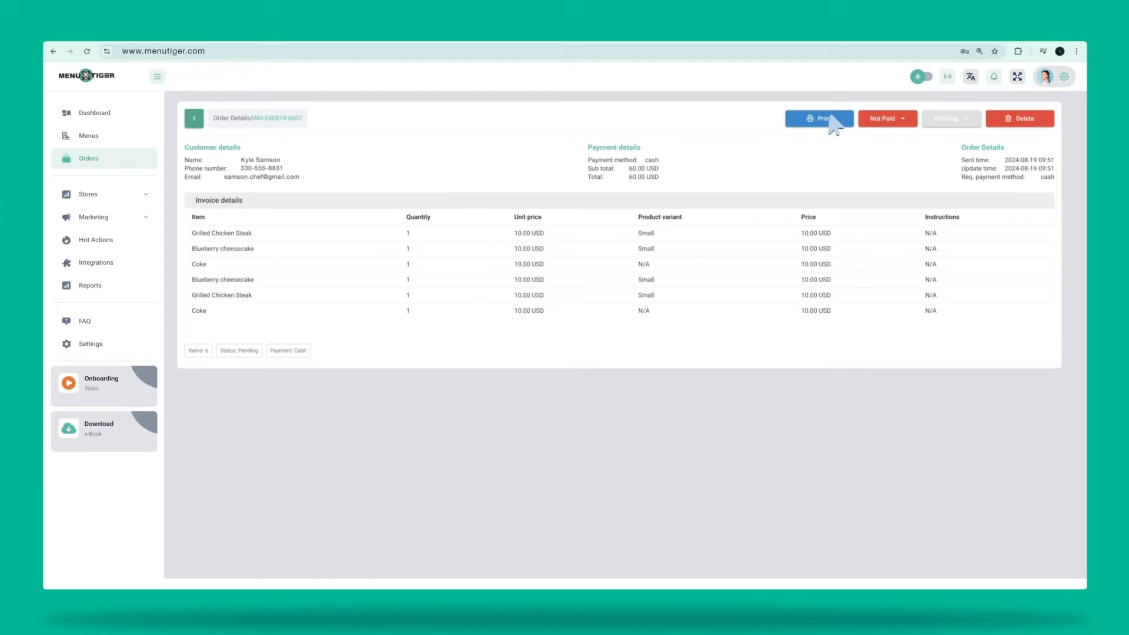
left_click(115, 198)
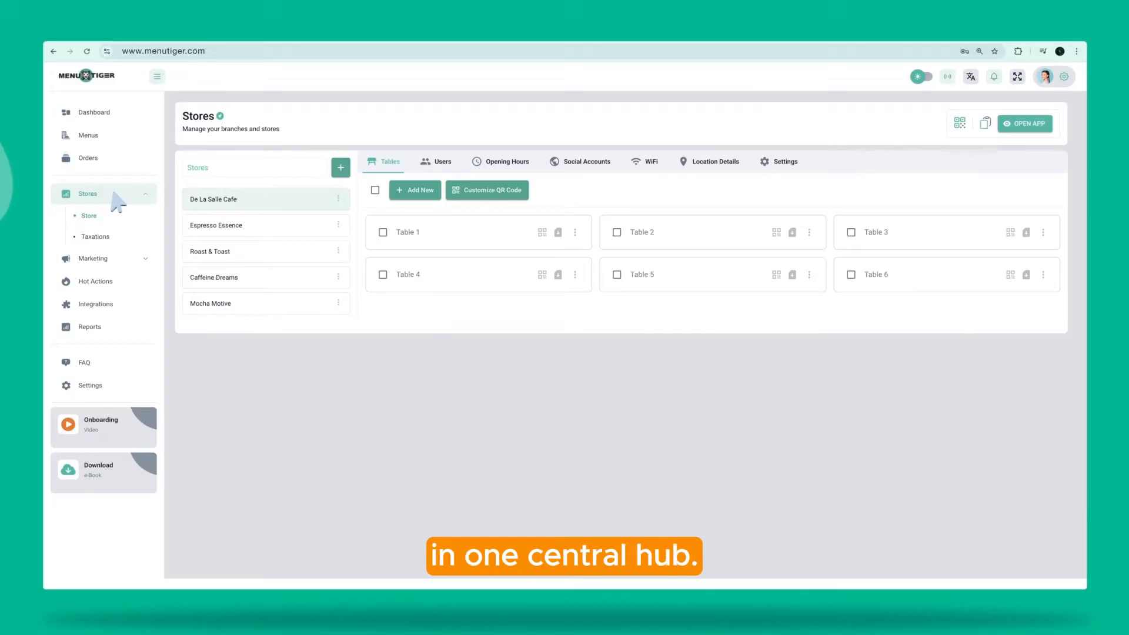
Open the table QR code customizer and browse the WiFi, Opening Hours and Social Accounts tabs
left_click(491, 192)
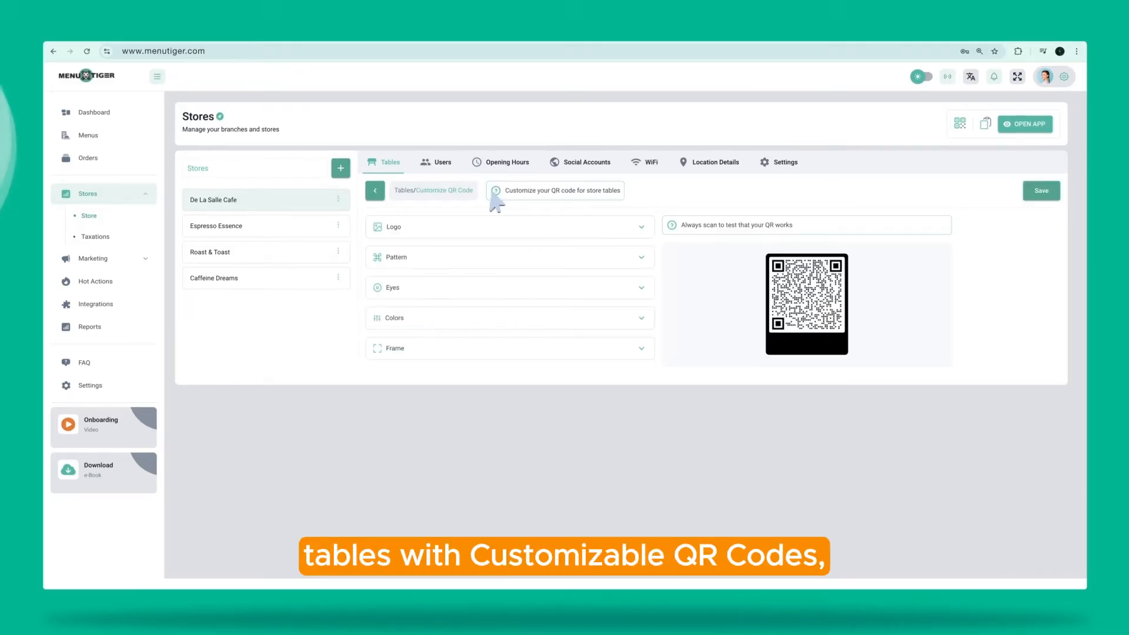
left_click(645, 162)
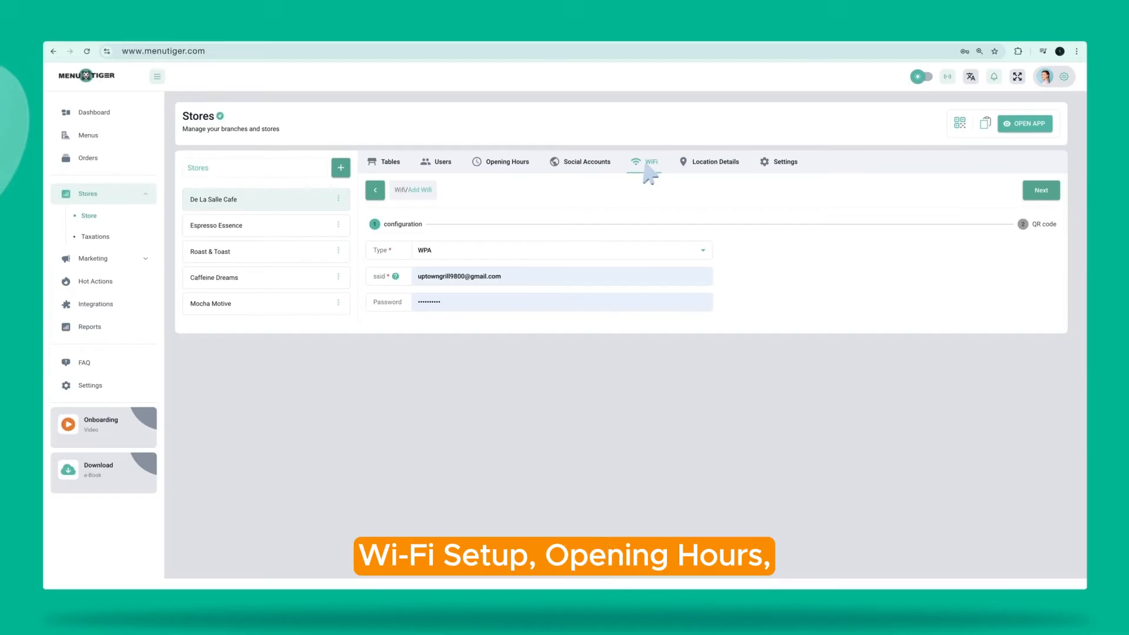
left_click(511, 166)
left_click(589, 166)
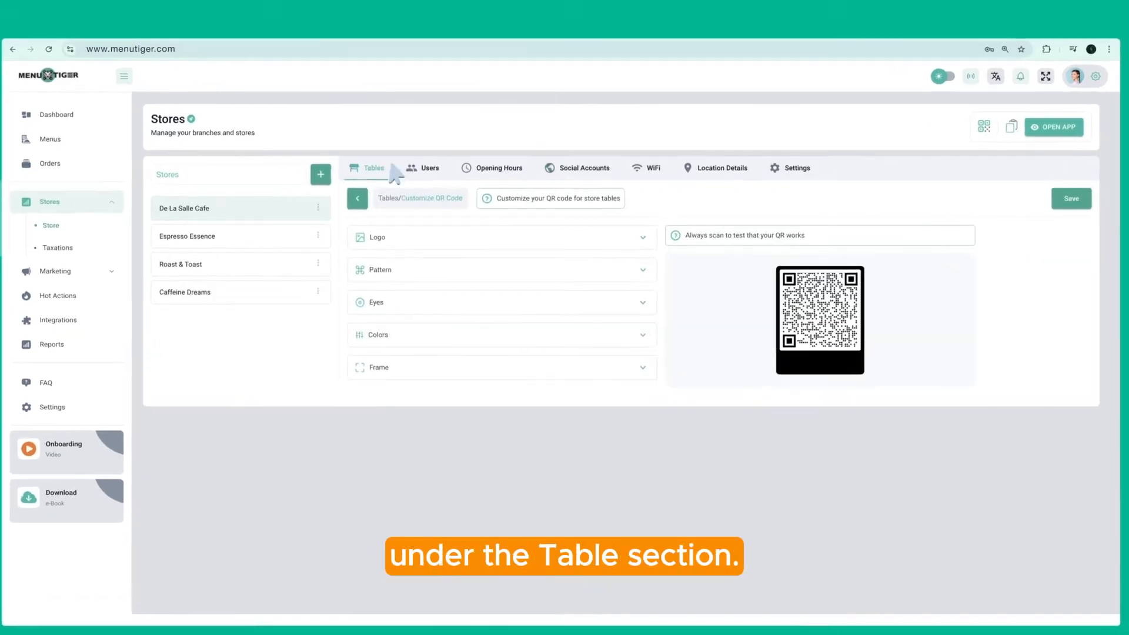
Add a logo to the table QR code and pick a new pattern and the last eye style
left_click(648, 279)
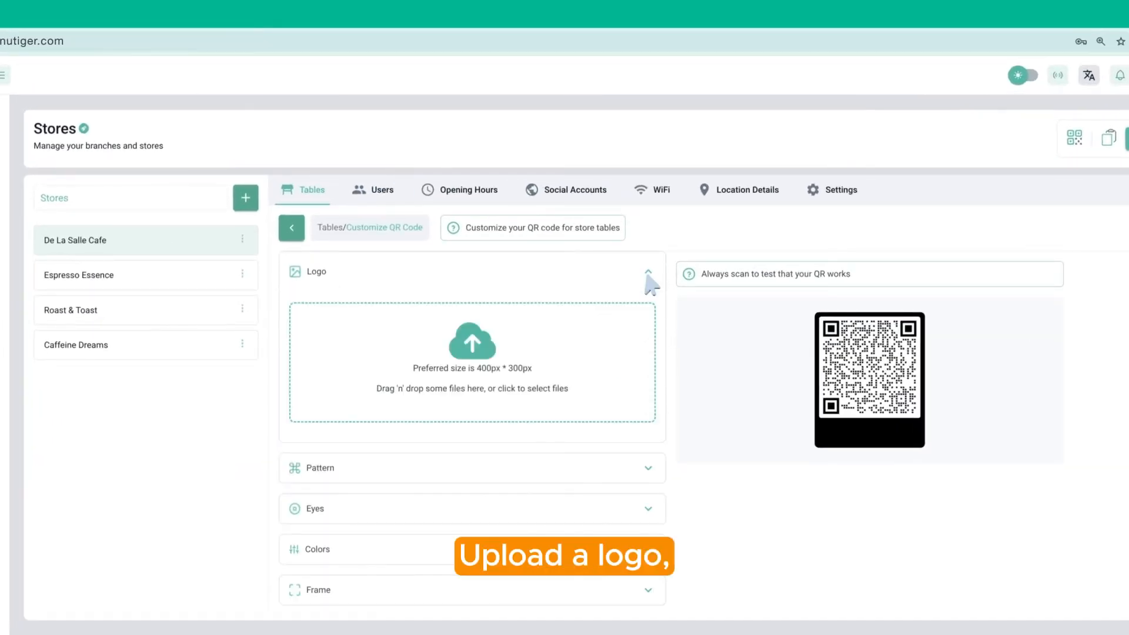
left_click(650, 469)
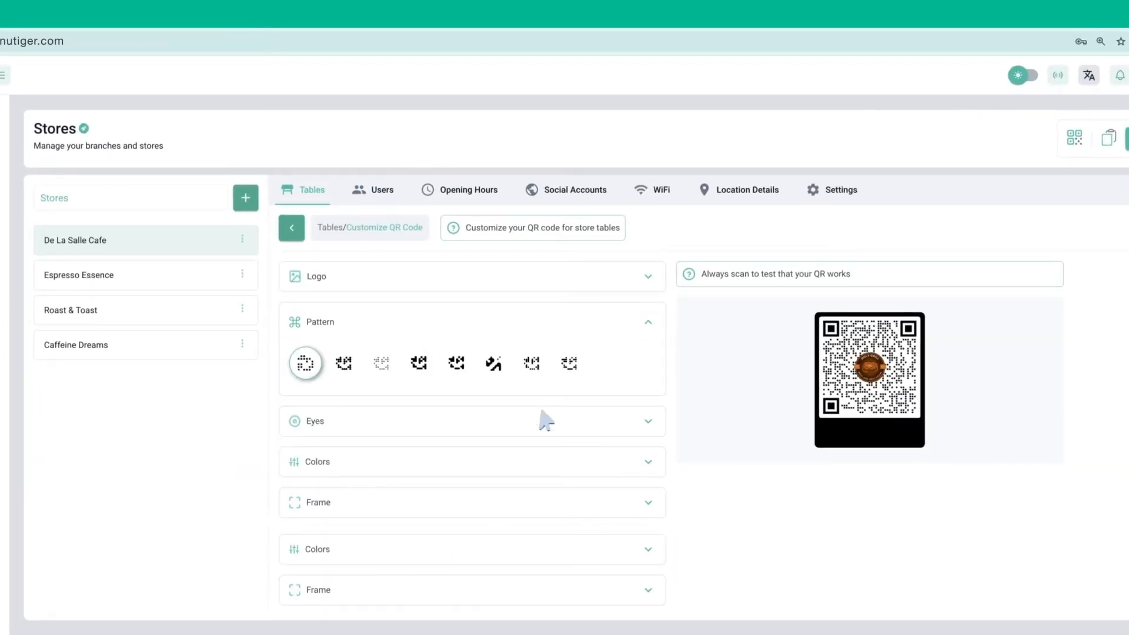
left_click(455, 364)
left_click(650, 420)
left_click(493, 442)
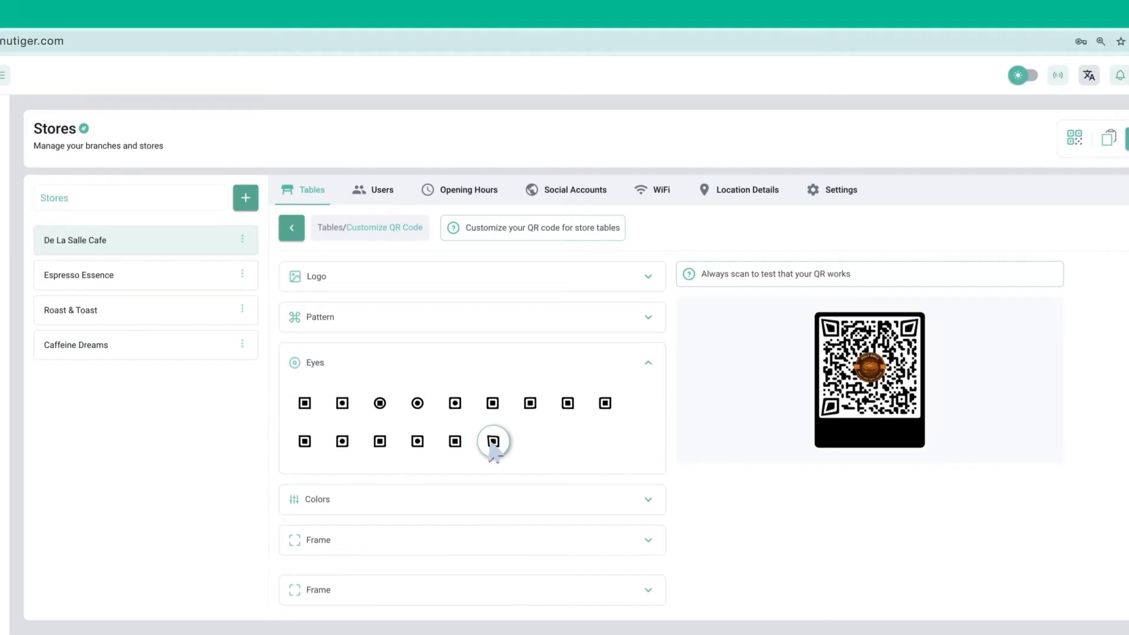
Give the QR pattern an orange-brown gradient and set the eye colours, outer eyes 471A05
left_click(650, 502)
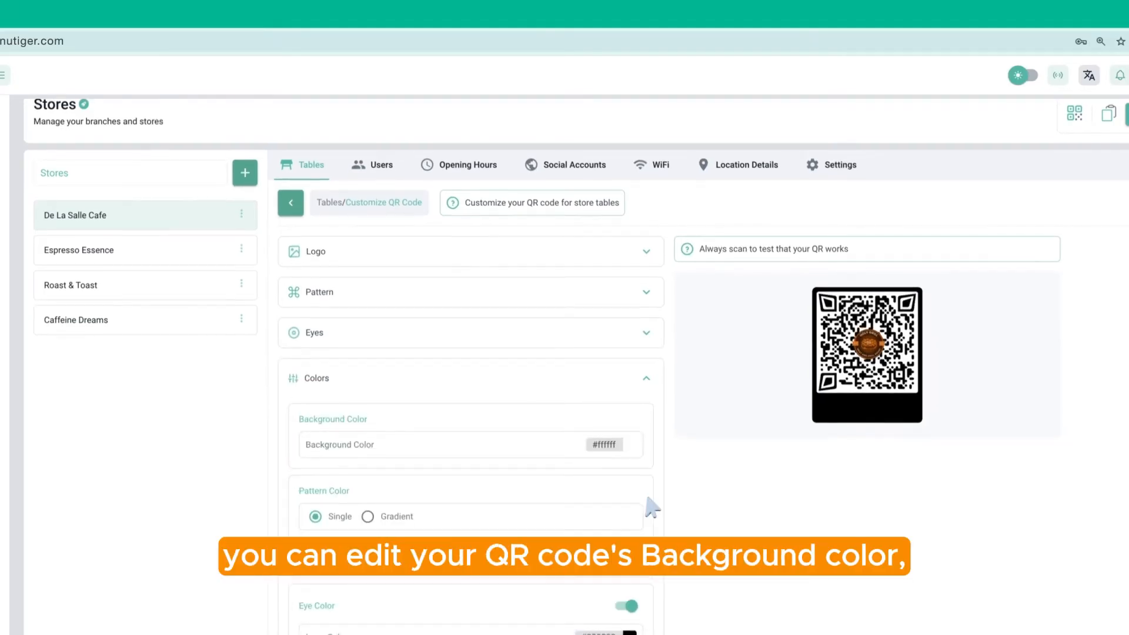
scroll(651, 504, "down", 3)
left_click(368, 381)
left_click(630, 418)
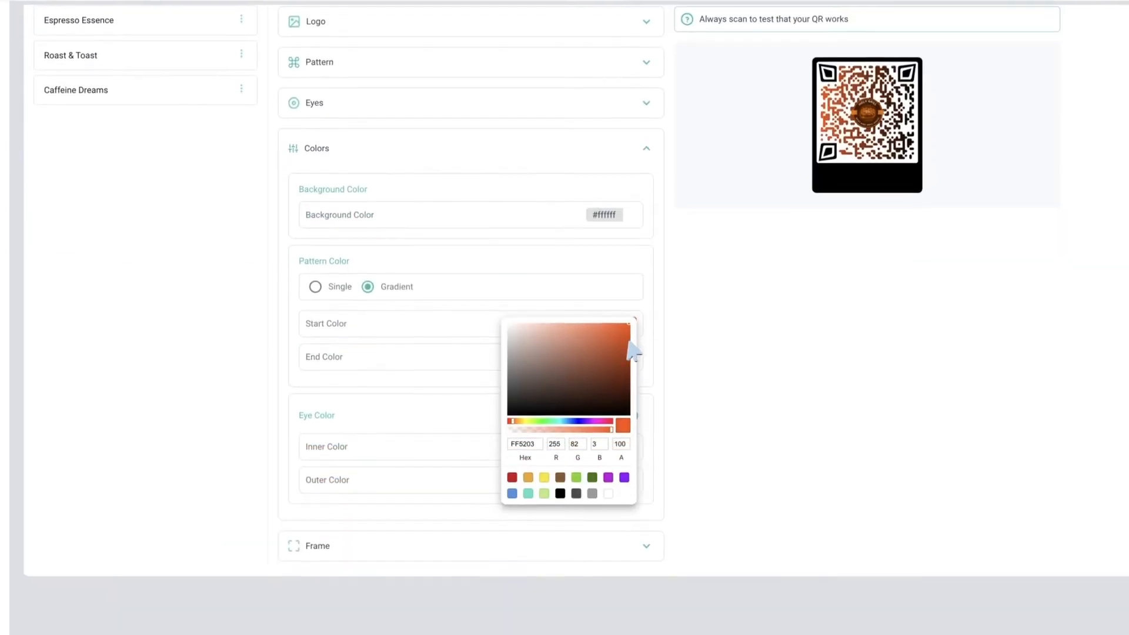
left_click(630, 451)
left_click(630, 541)
left_click(630, 413)
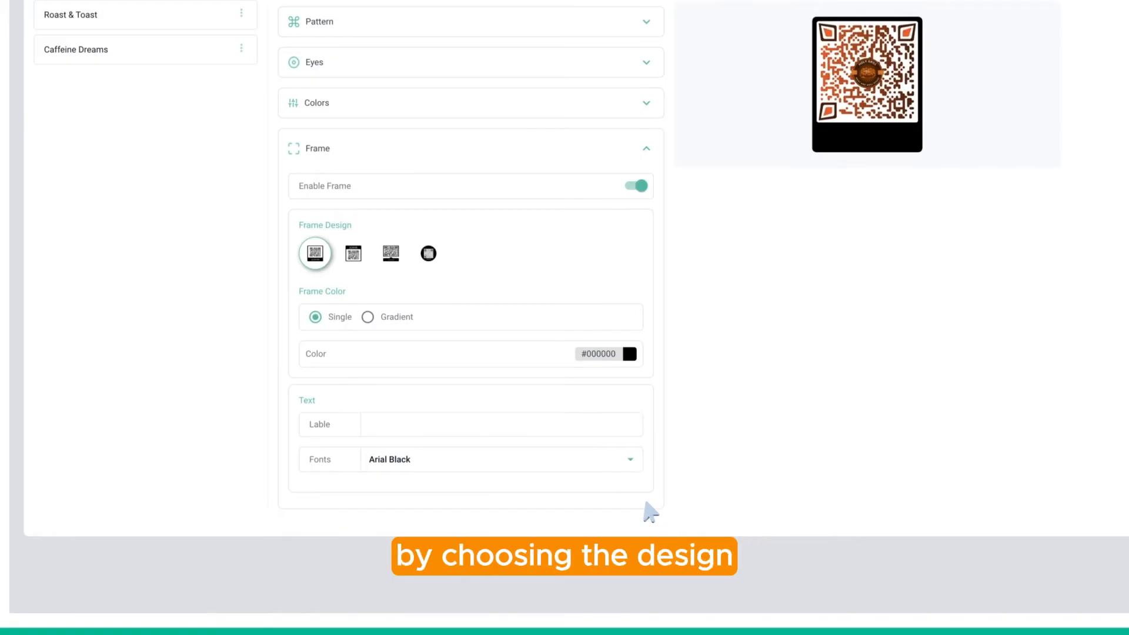
Apply the third frame design in dark brown #441B05 with the label 'SCAN ME'
left_click(390, 254)
left_click(630, 354)
left_click(622, 412)
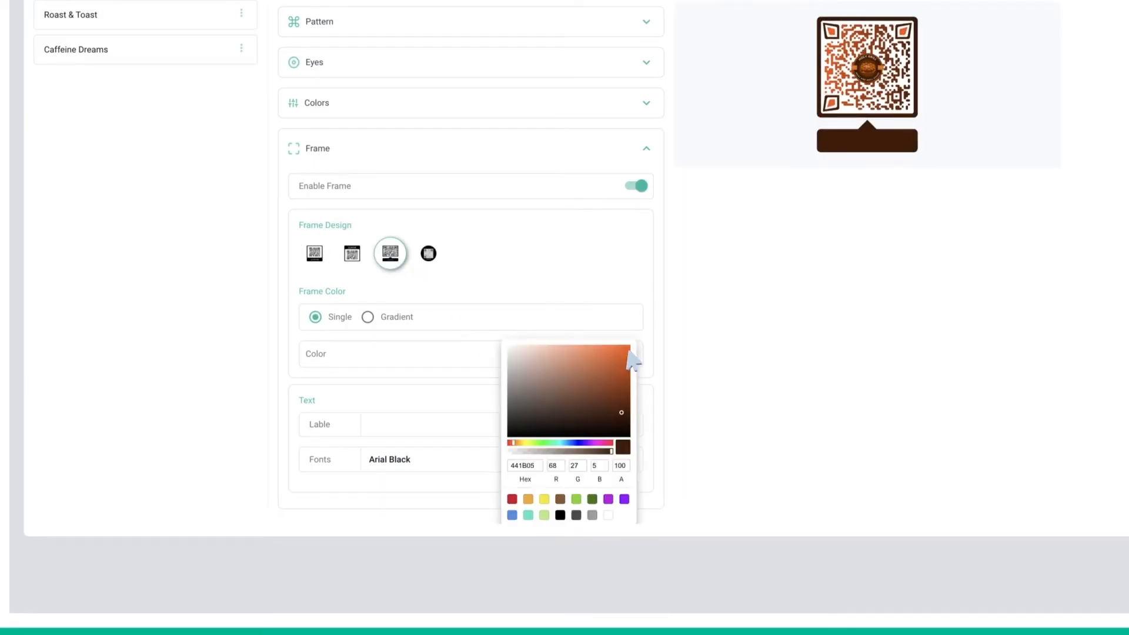
left_click(630, 355)
left_click(411, 433)
type("SCAN ME")
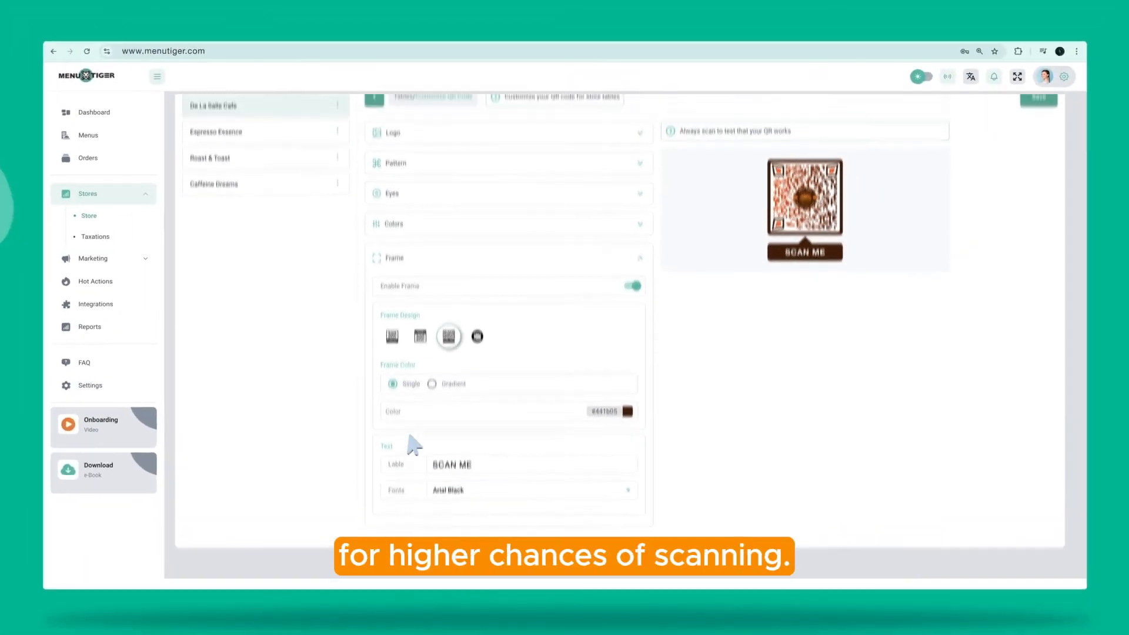
scroll(412, 444, "up", 2)
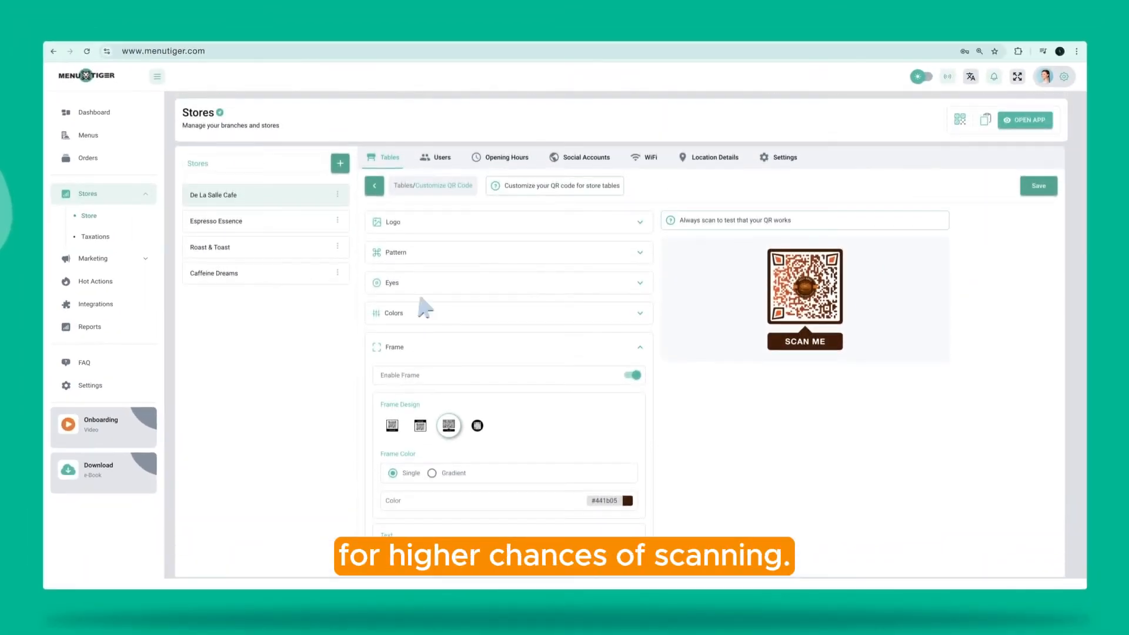
left_click(436, 168)
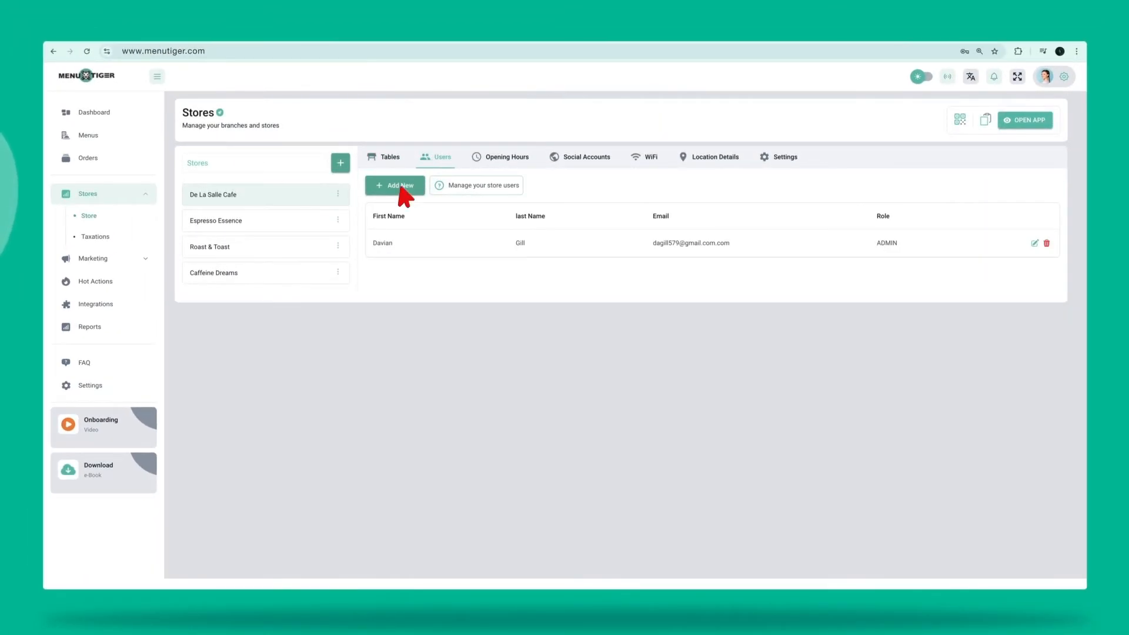
Add a store user with first name, last name, e-mail and password, given User access level
left_click(402, 191)
key("Tab")
key("Tab")
key("Tab")
type("••••••••")
key("Tab")
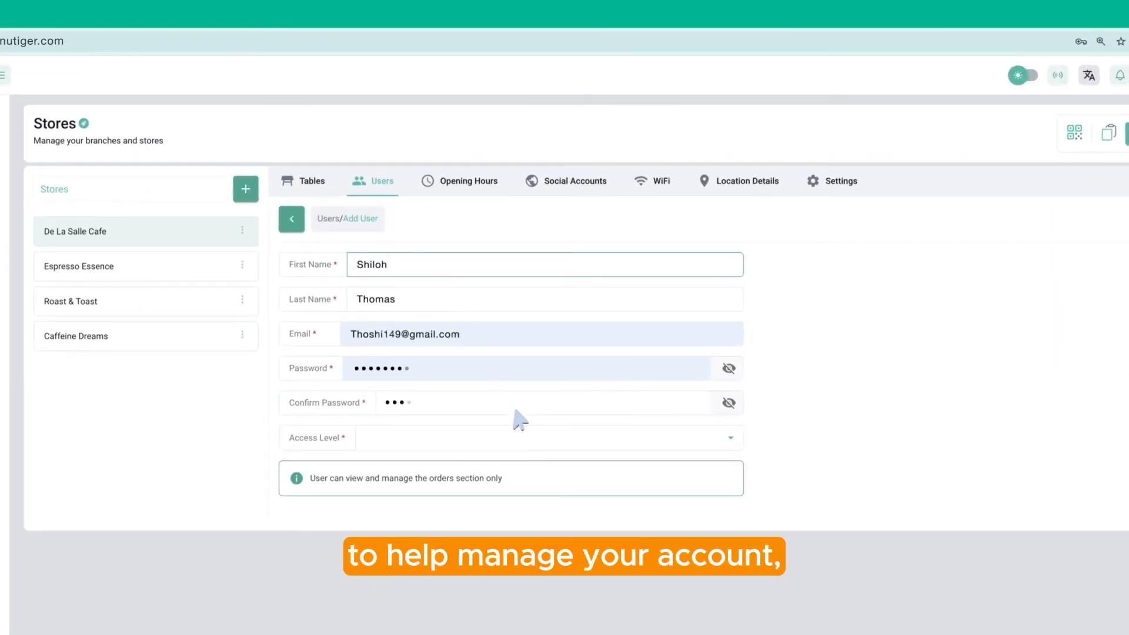
left_click(731, 441)
left_click(392, 464)
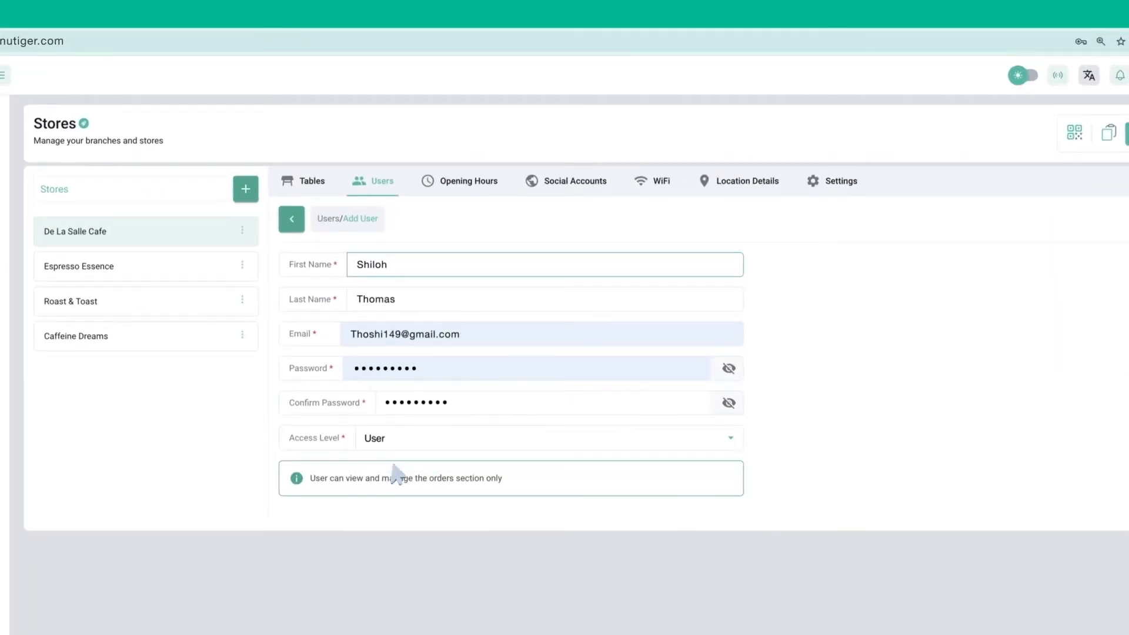
Review opening hours and social accounts, then add a third WiFi network, holygrill149_3
left_click(466, 183)
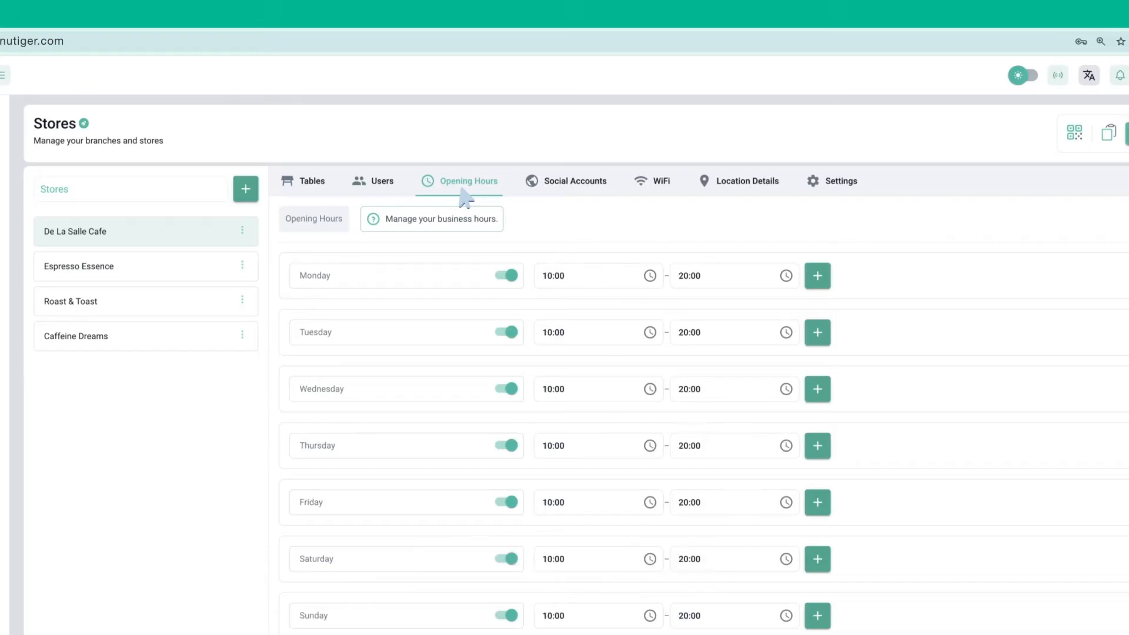
left_click(584, 184)
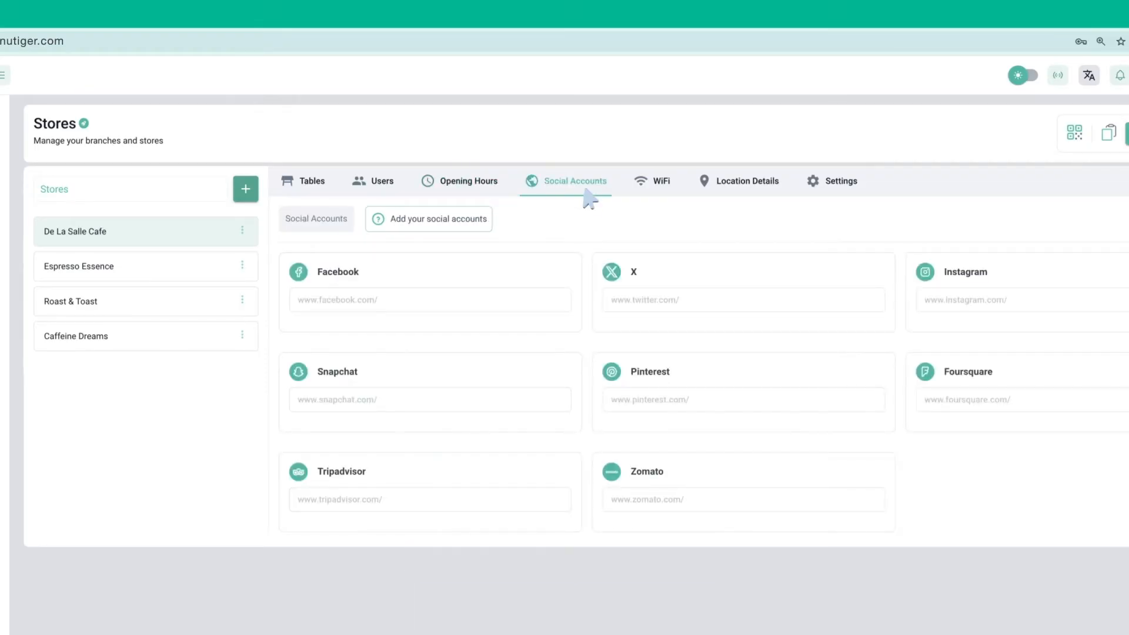
left_click(649, 185)
left_click(320, 222)
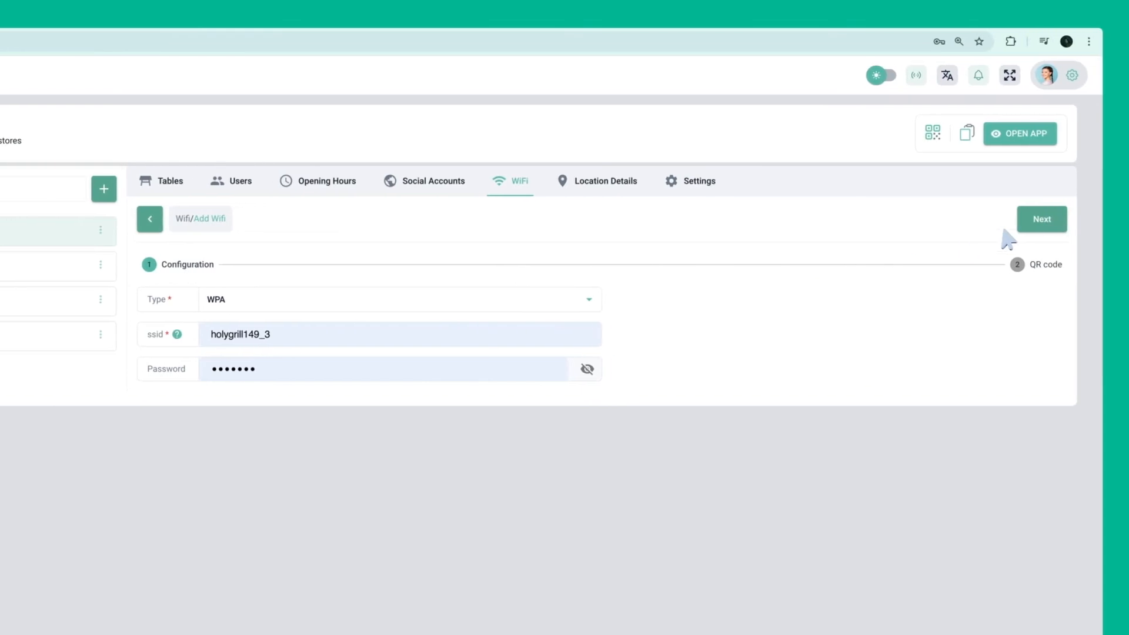
left_click(1041, 219)
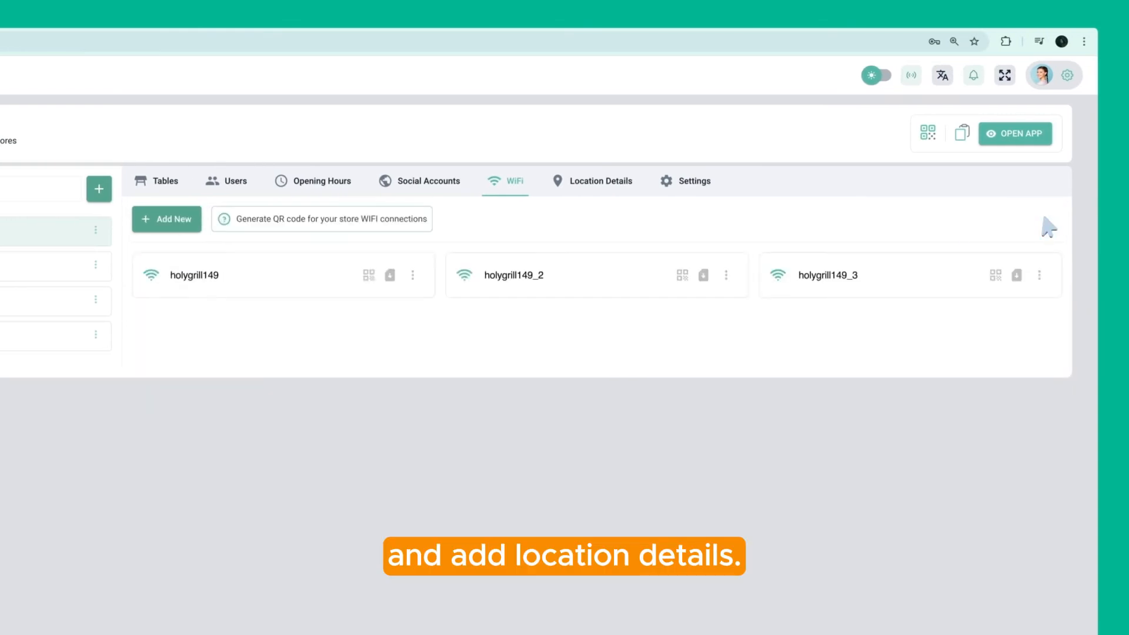
left_click(604, 192)
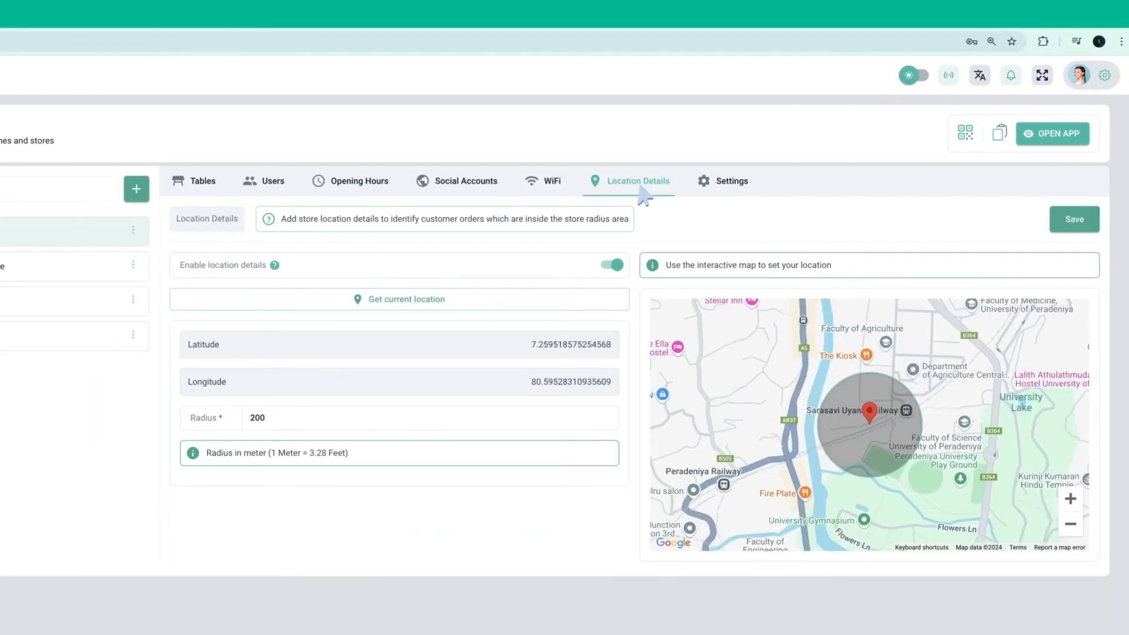
left_click(730, 189)
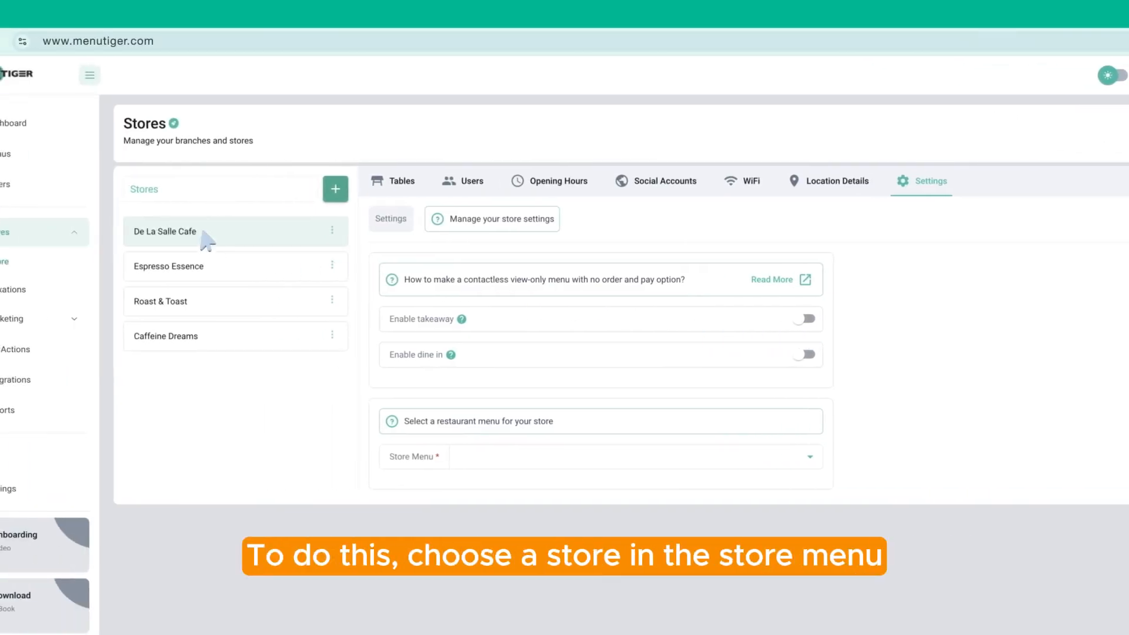
Choose Breakfast as the store menu and leave takeaway and dine-in switched off
left_click(811, 459)
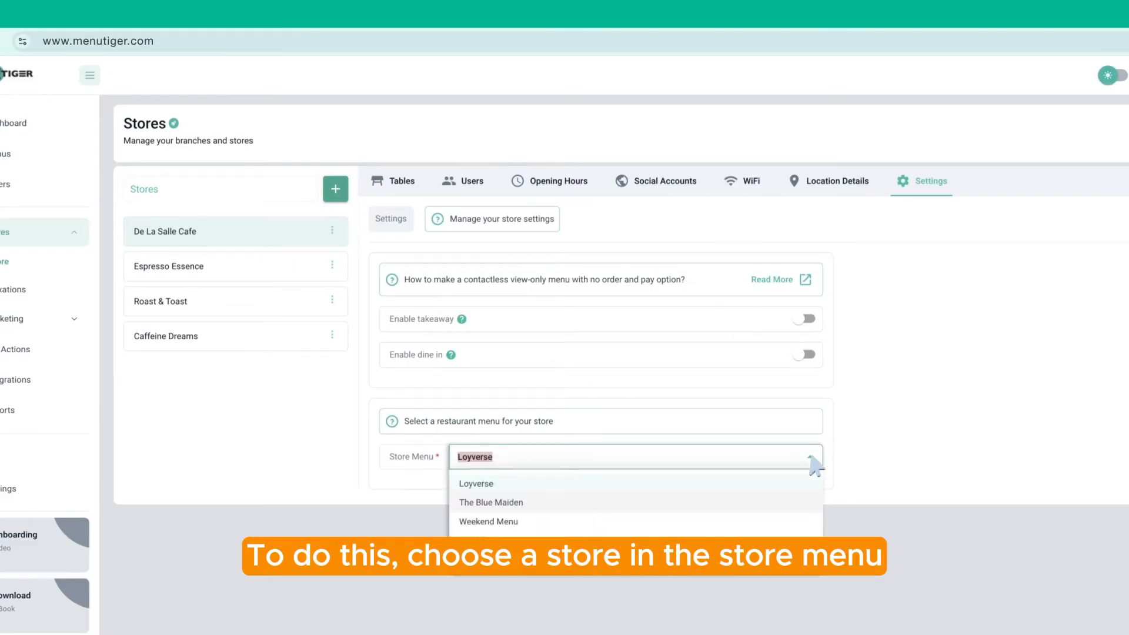
left_click(496, 540)
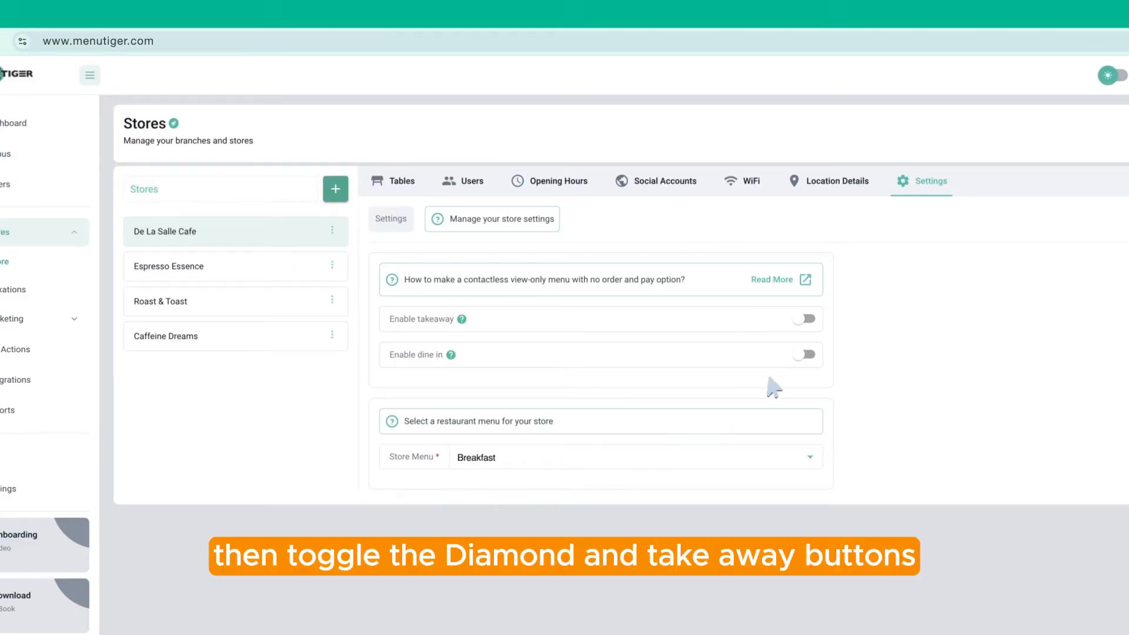
left_click(808, 355)
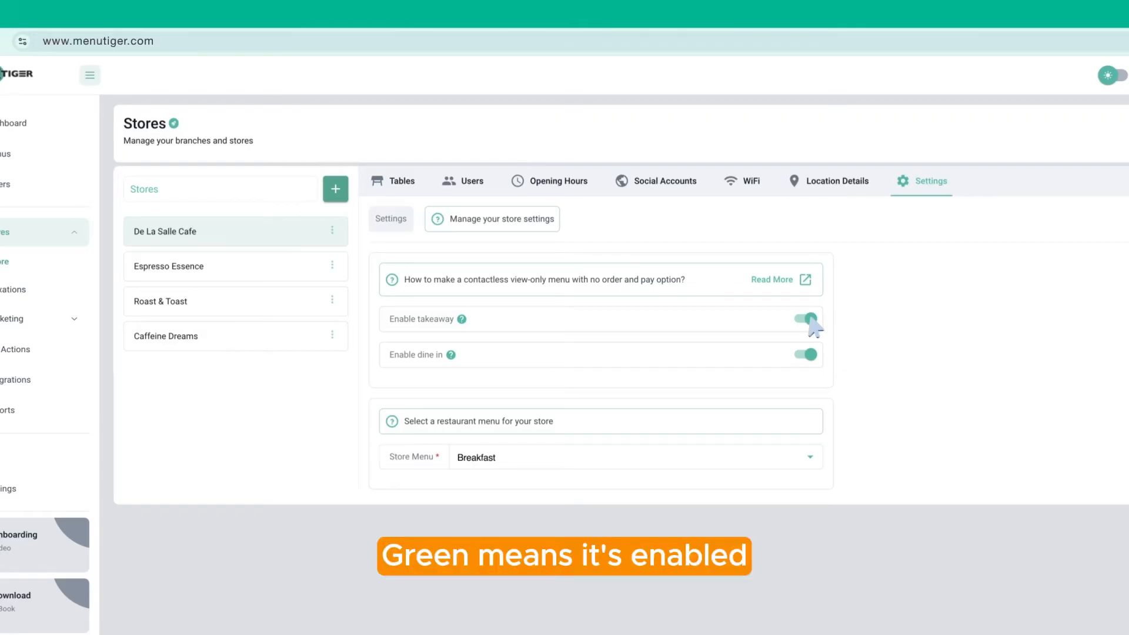
left_click(811, 318)
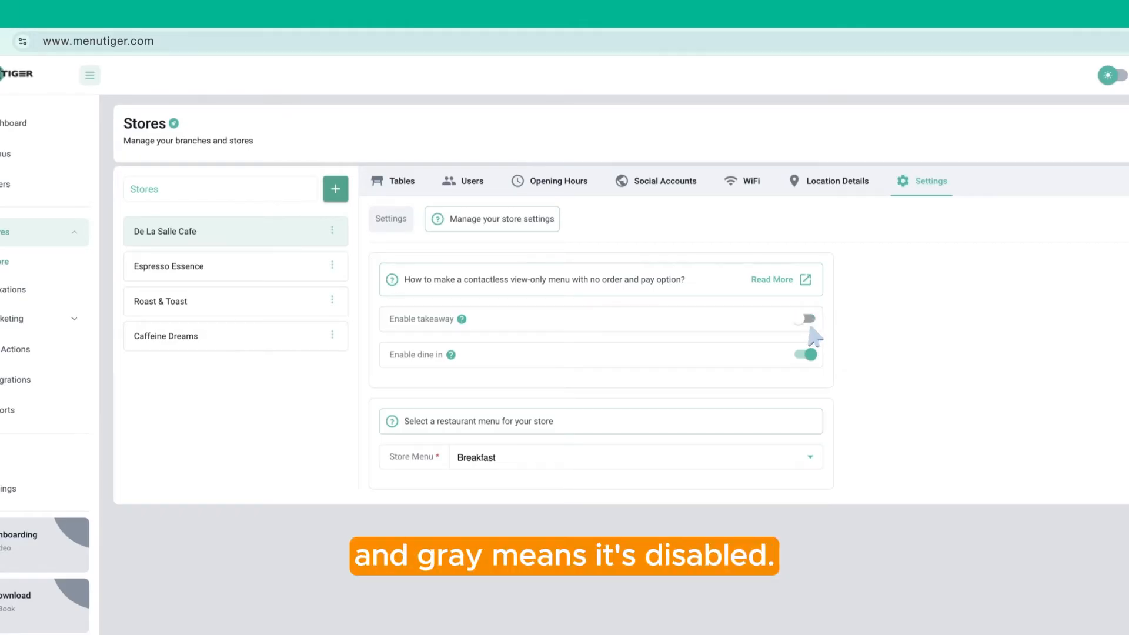
left_click(810, 355)
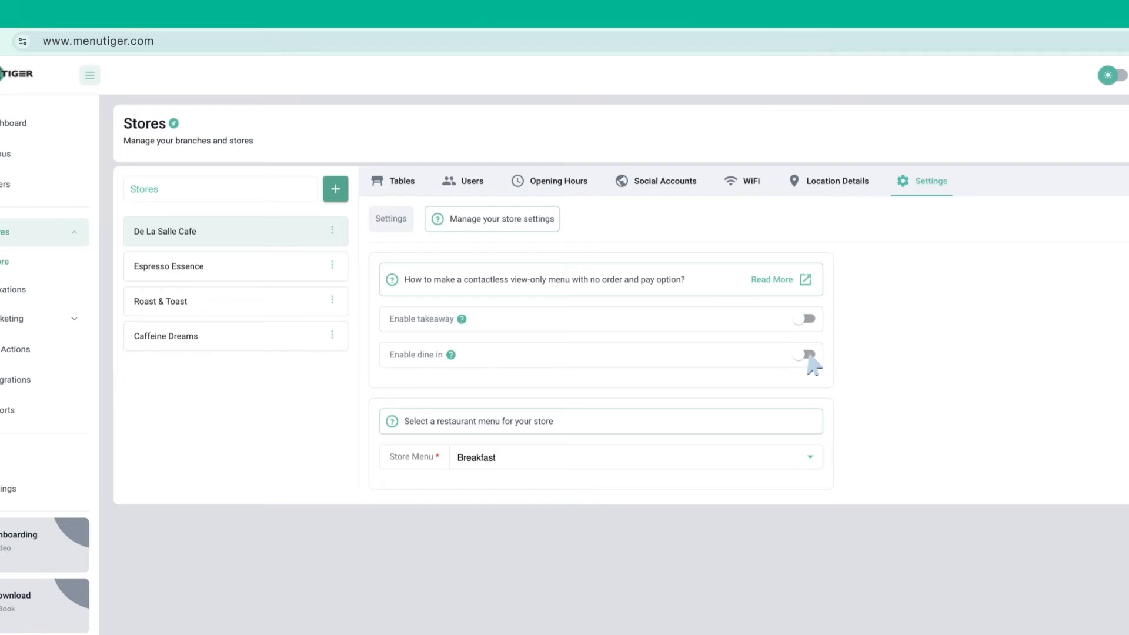
left_click(118, 303)
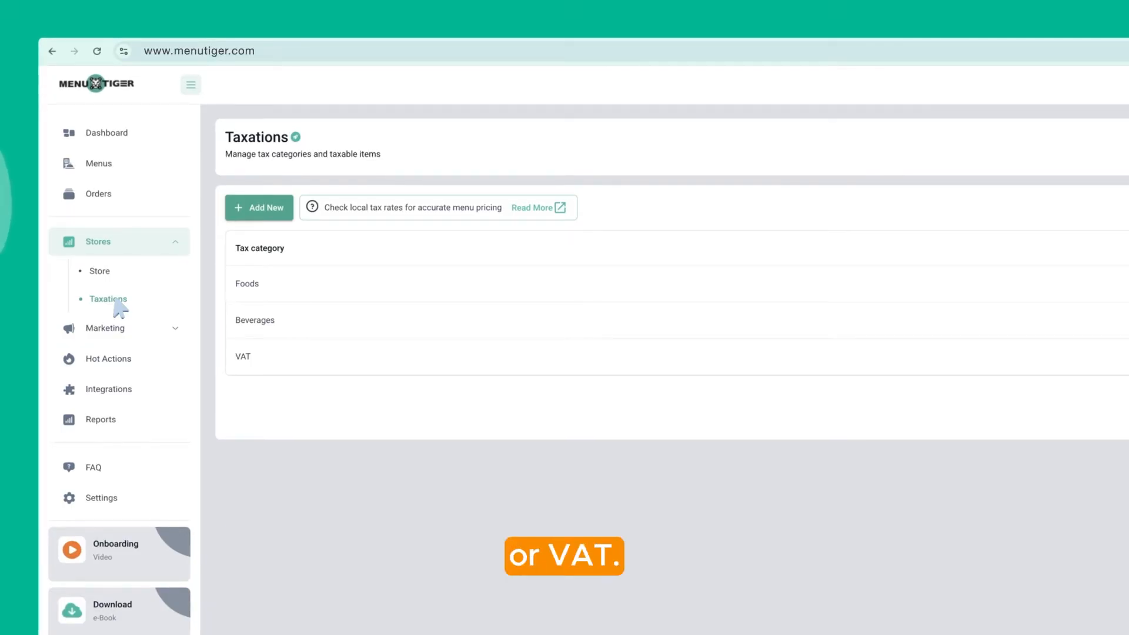
Create and save a VAT tax category, included in price, with a 1.00% take-out rate
left_click(256, 214)
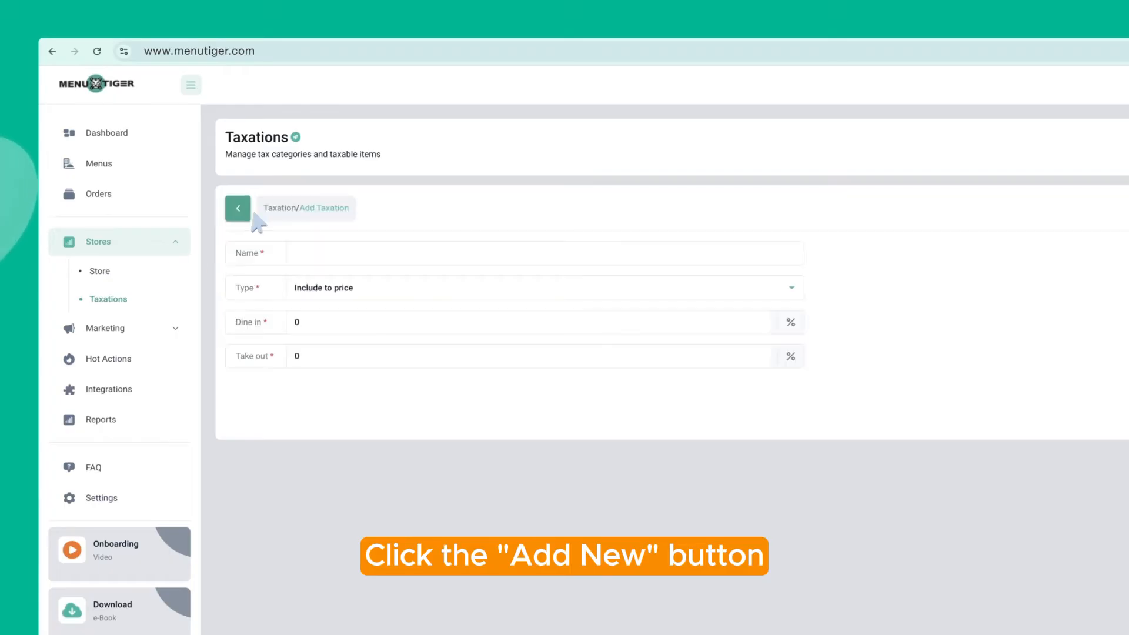
left_click(264, 253)
type("VAT")
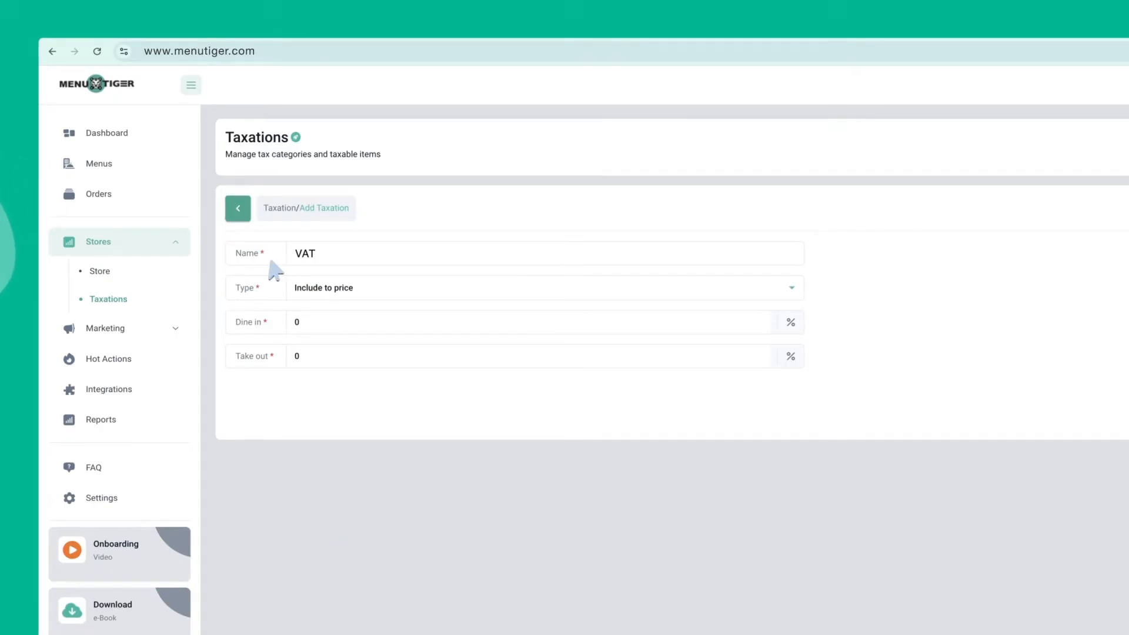
left_click(794, 292)
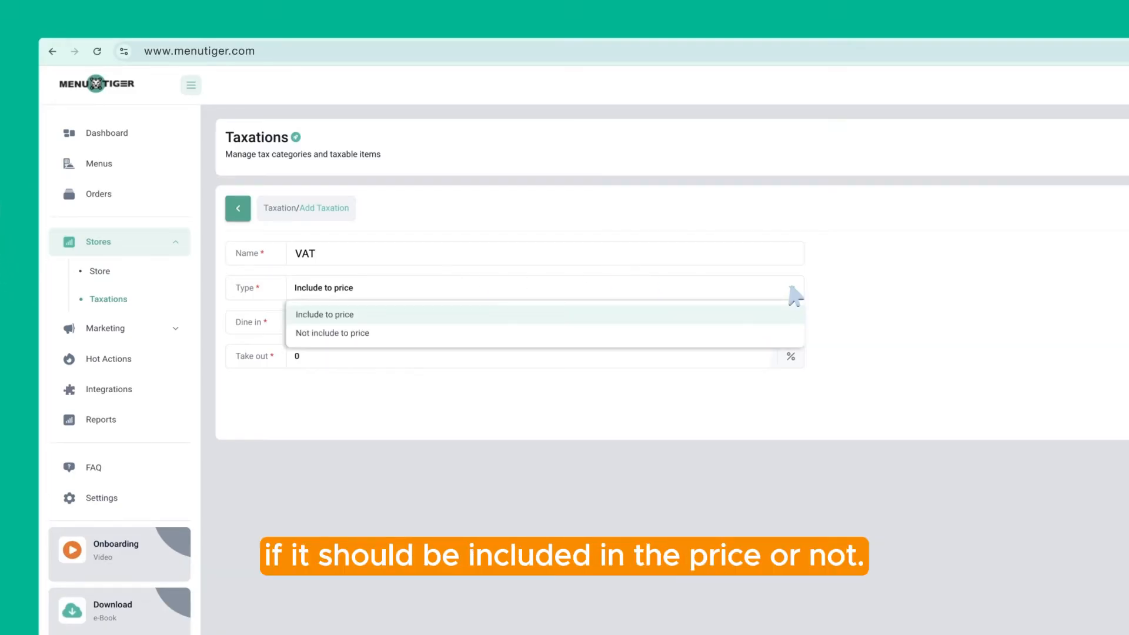
left_click(363, 315)
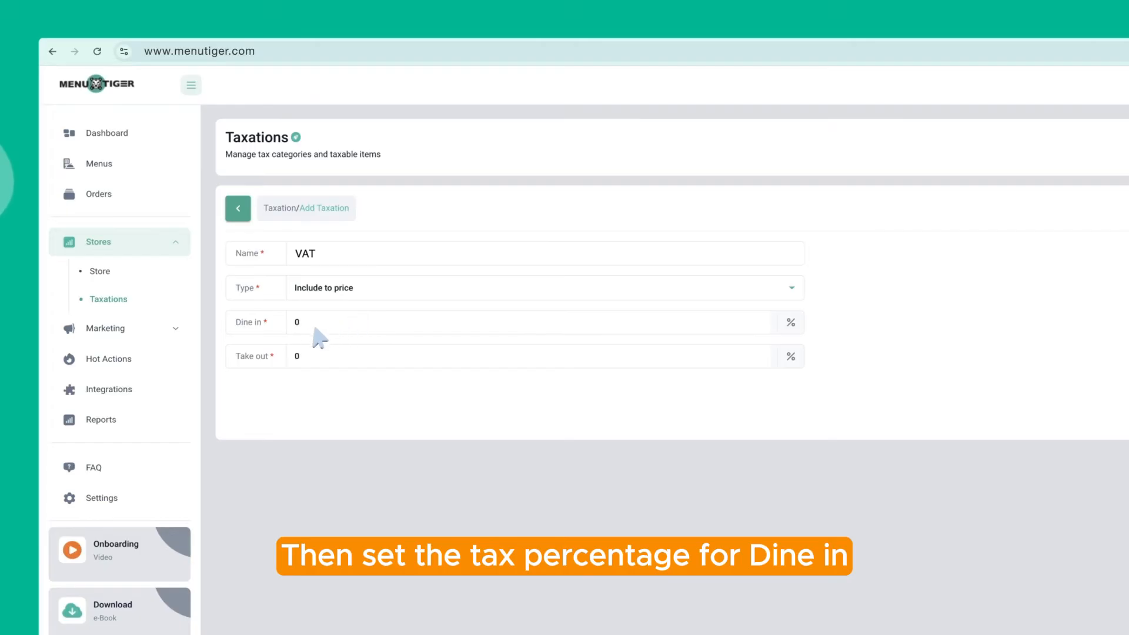
left_click(302, 365)
type("1.00")
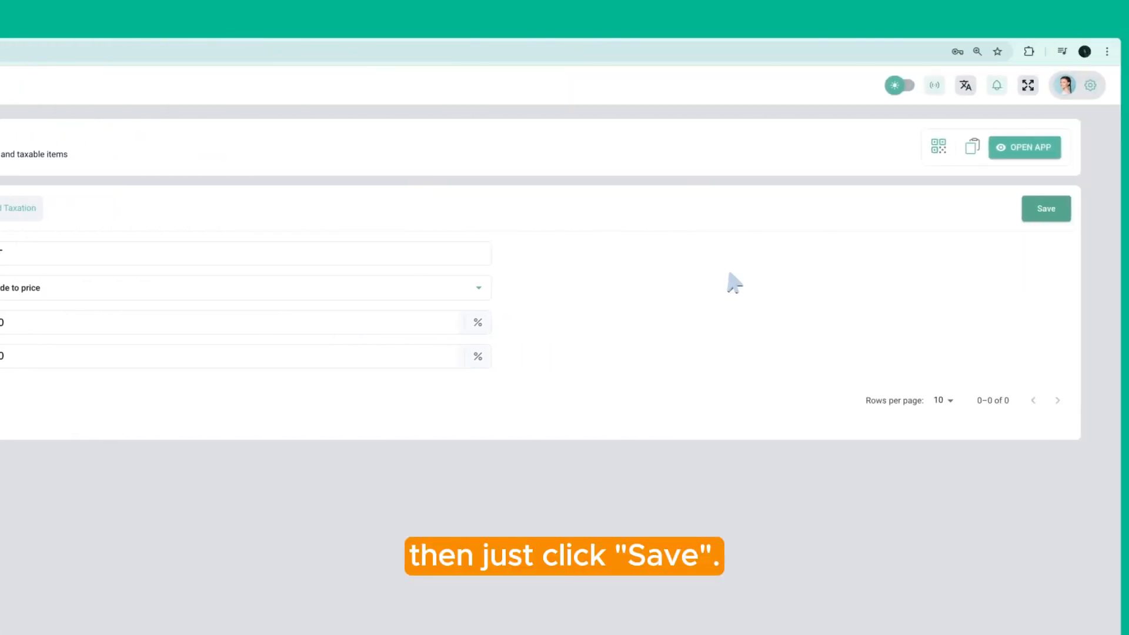
left_click(1018, 209)
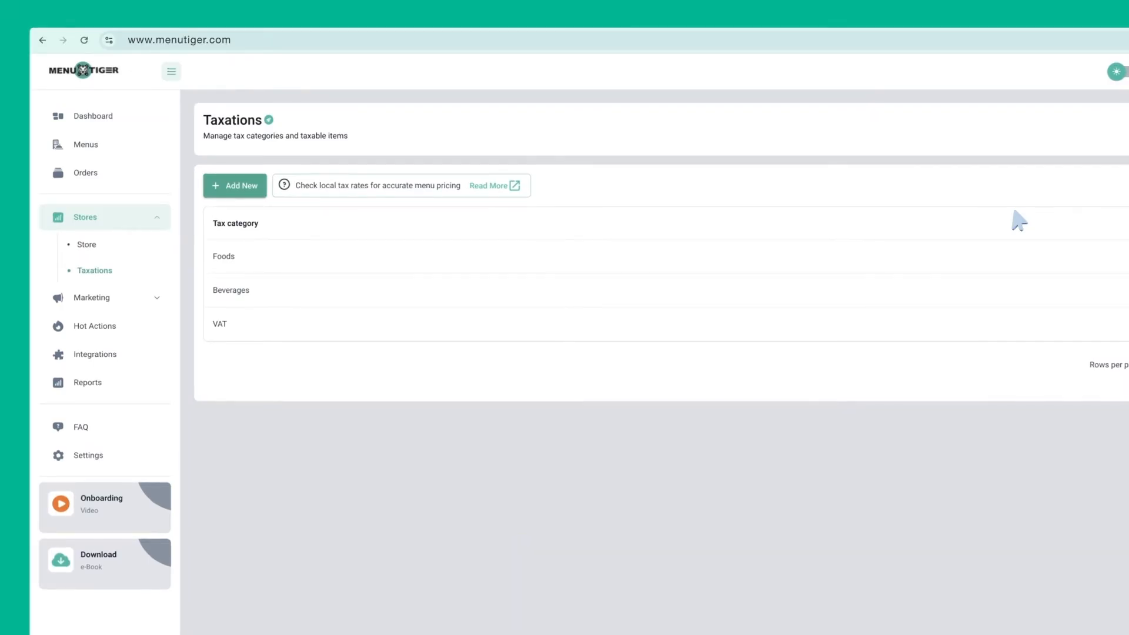
left_click(111, 298)
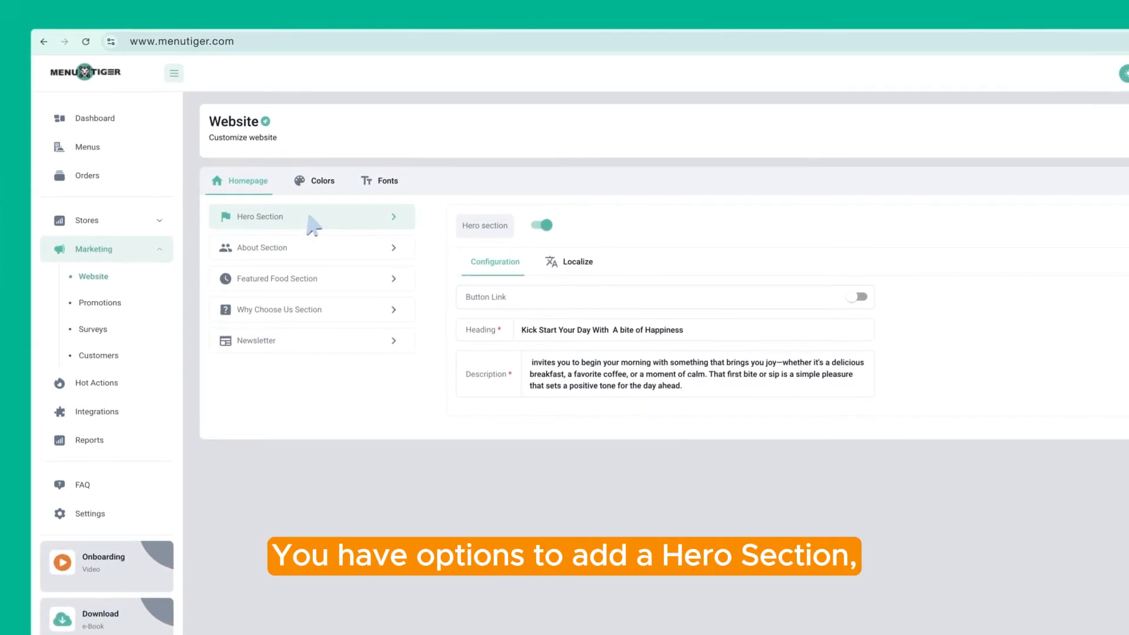
Browse the website sections, toggling Newsletter on and back off, then return to Hero Section
left_click(323, 250)
left_click(345, 281)
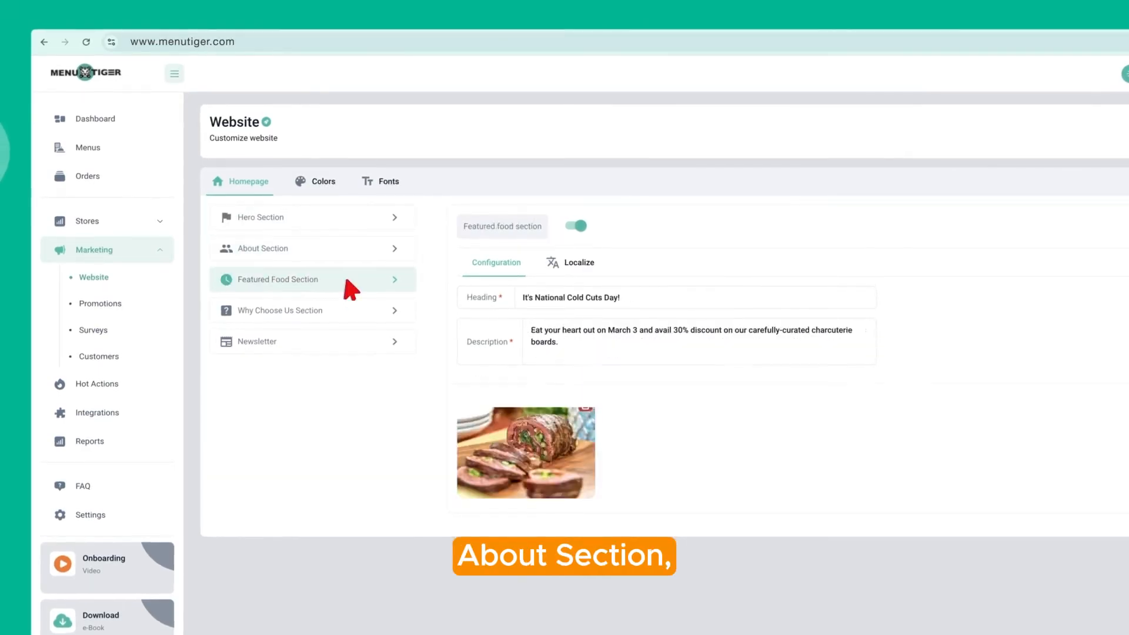
left_click(358, 318)
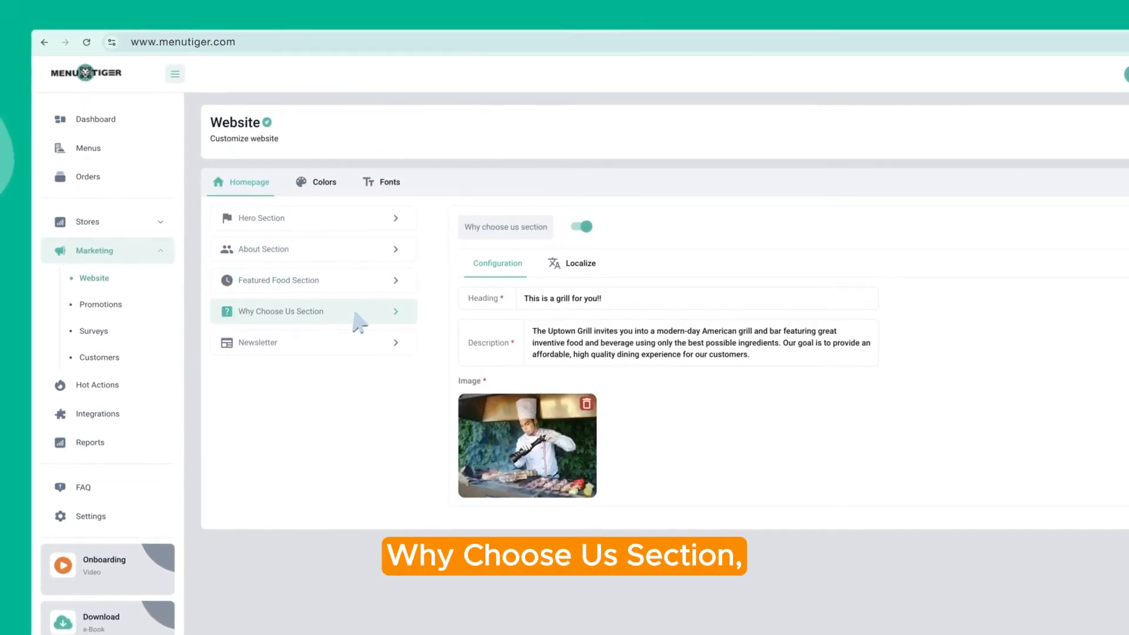
left_click(323, 347)
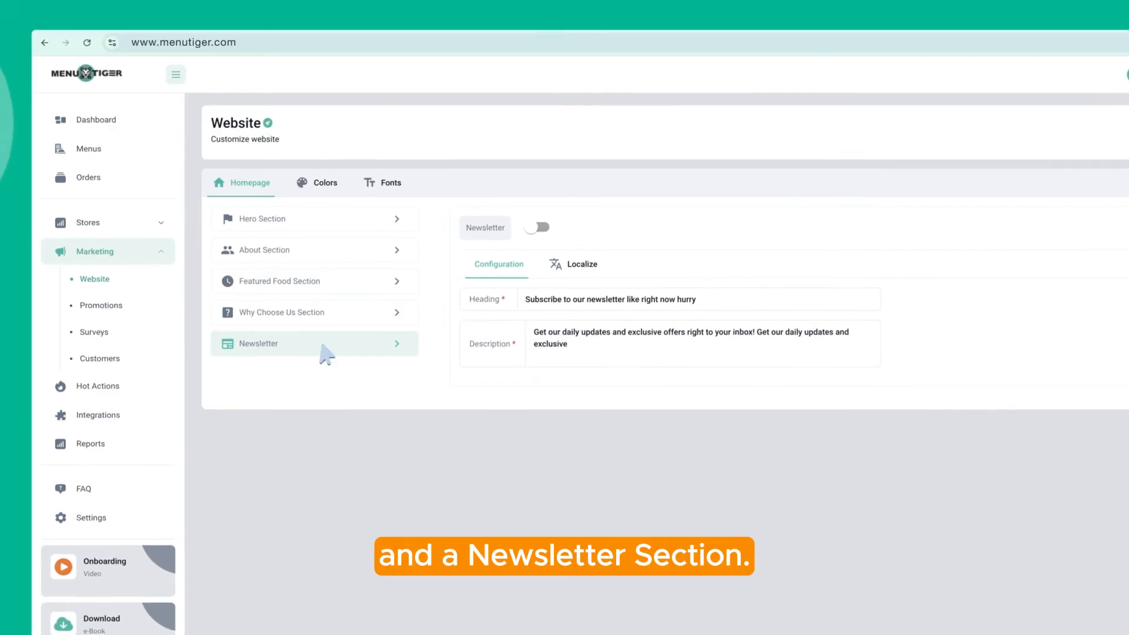
left_click(540, 228)
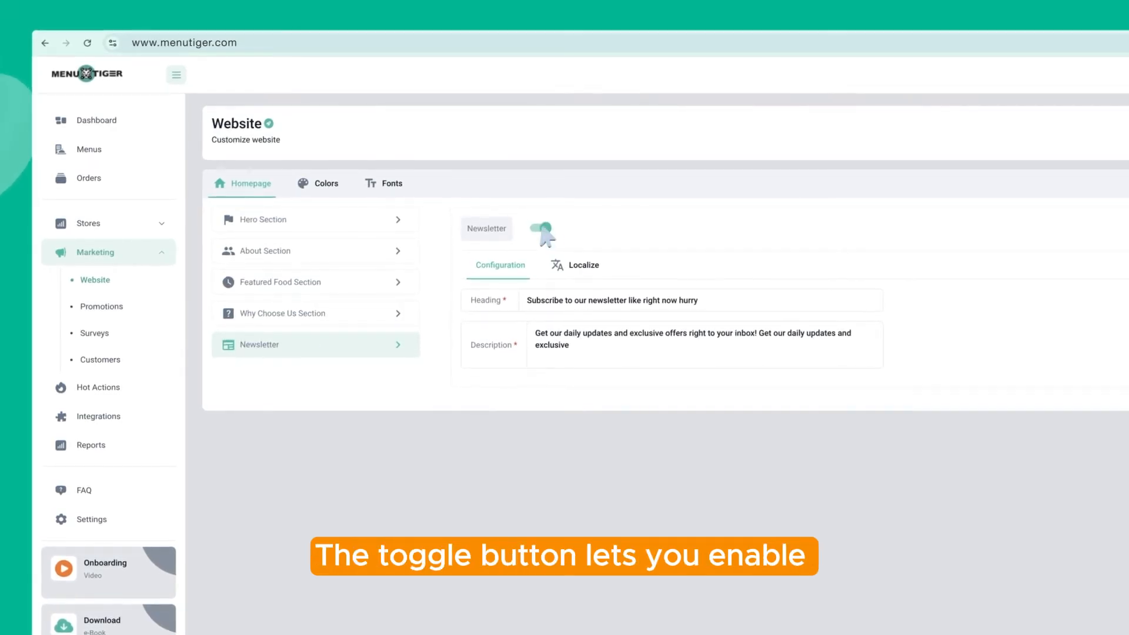
left_click(545, 229)
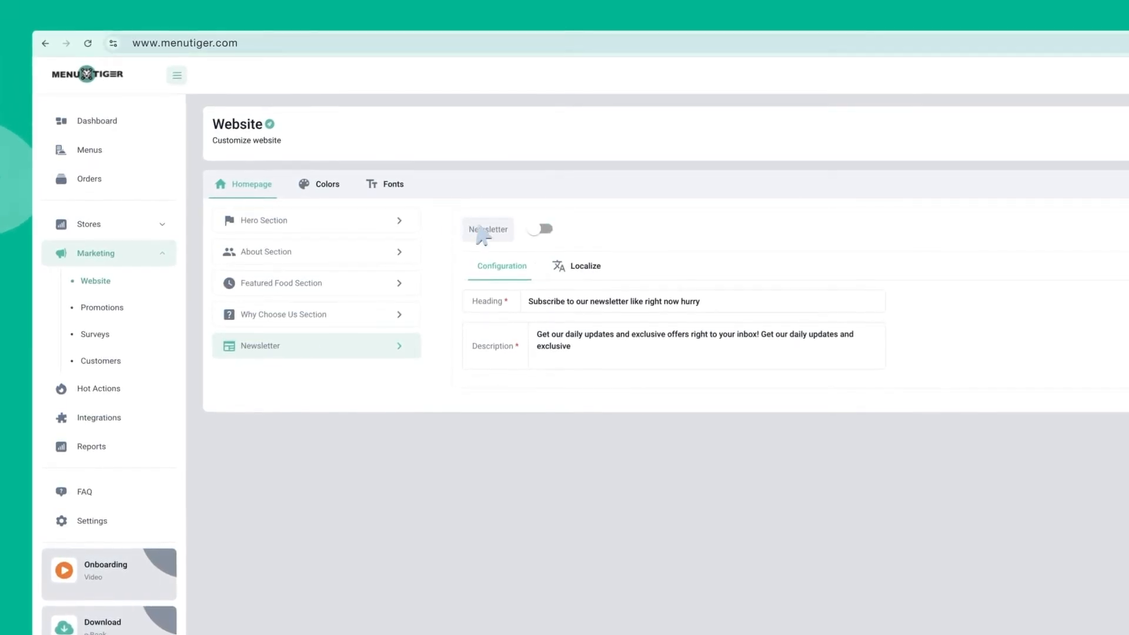
left_click(318, 221)
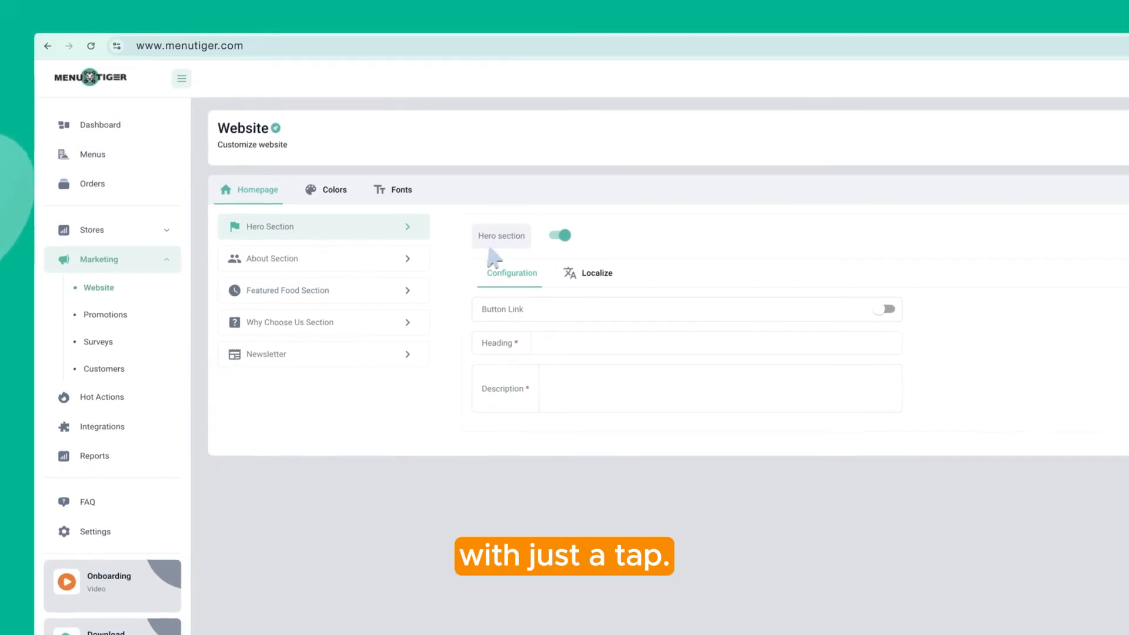
left_click(889, 310)
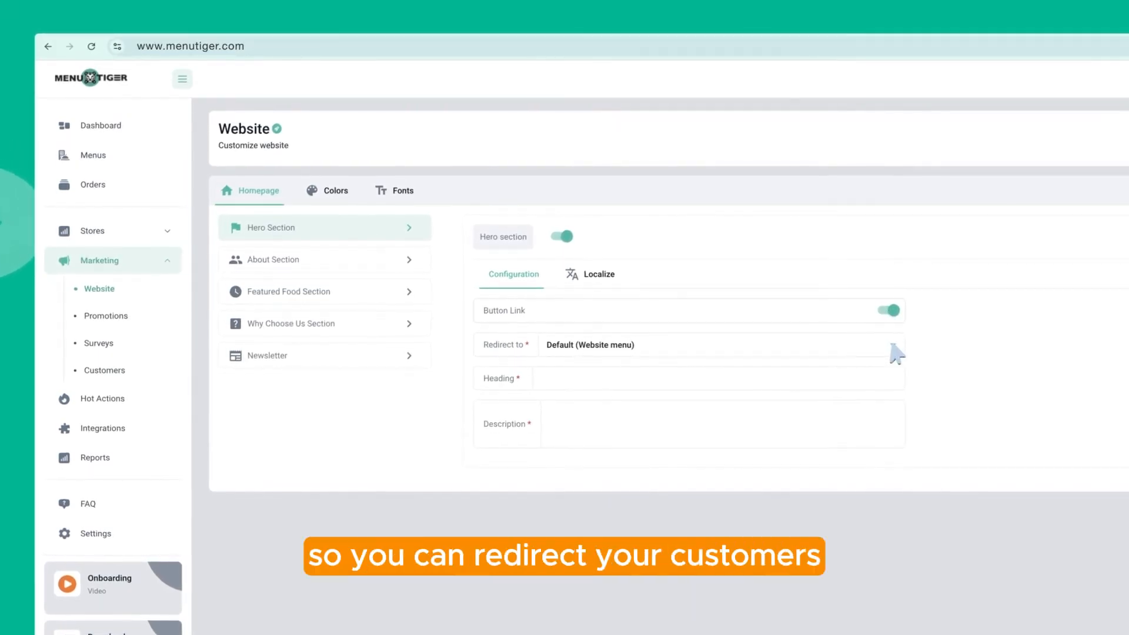
left_click(893, 346)
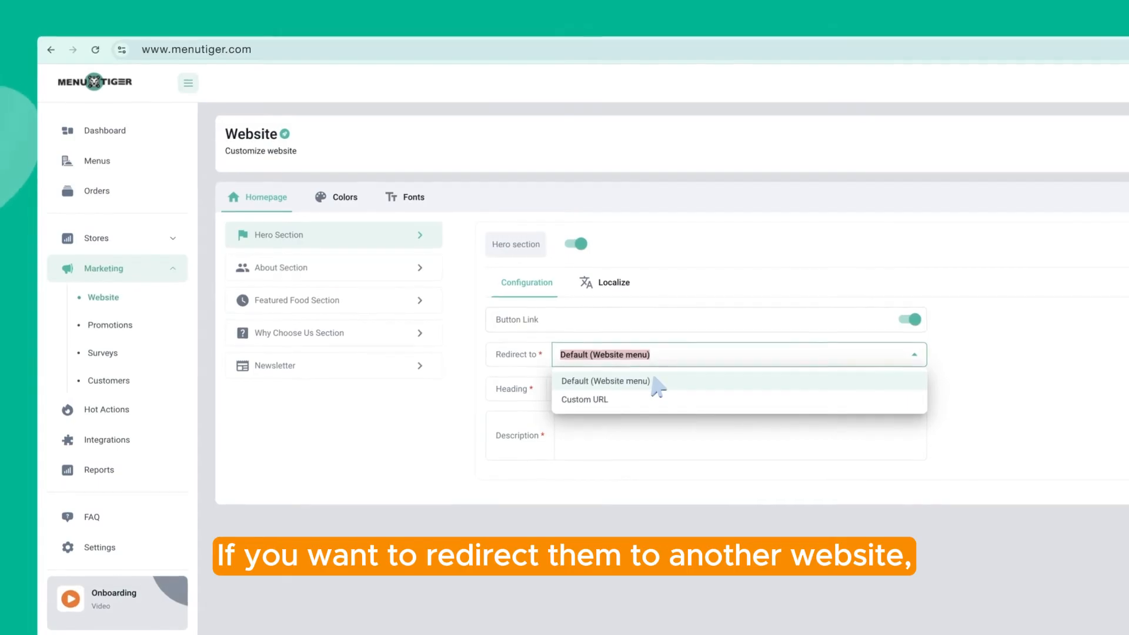
left_click(627, 401)
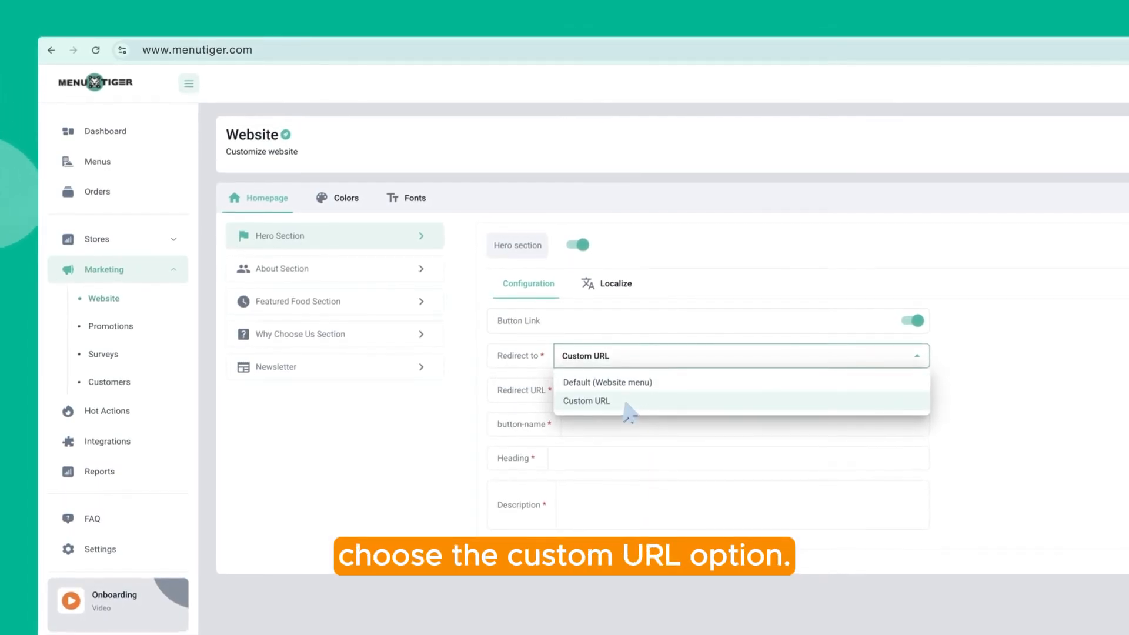
type("www.holygrill.com")
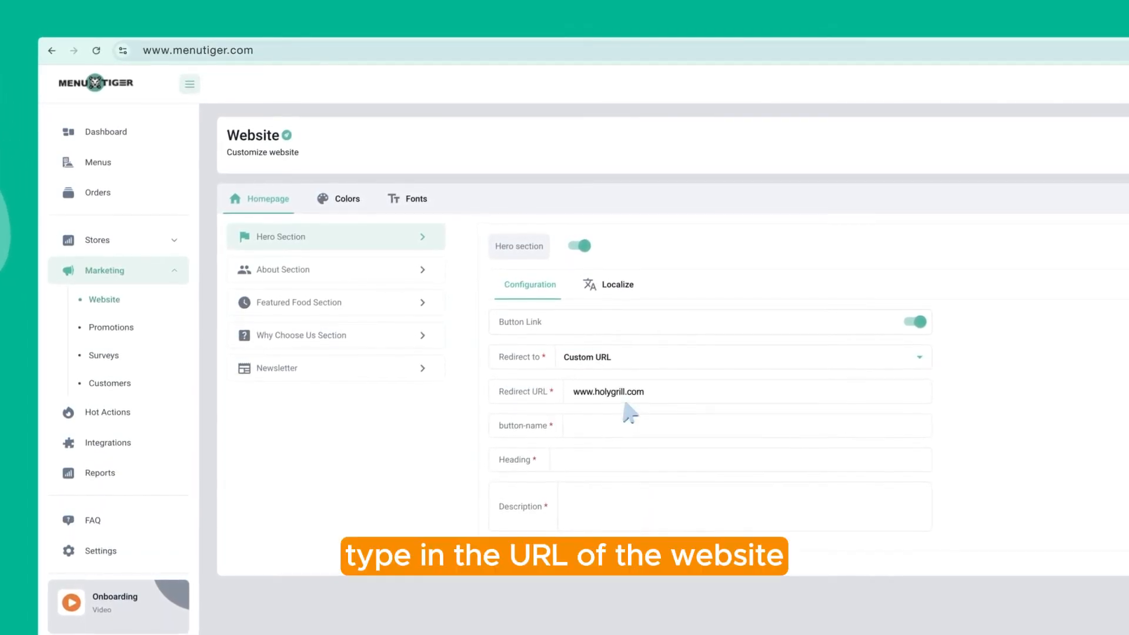
left_click(614, 435)
type("OUR MENU")
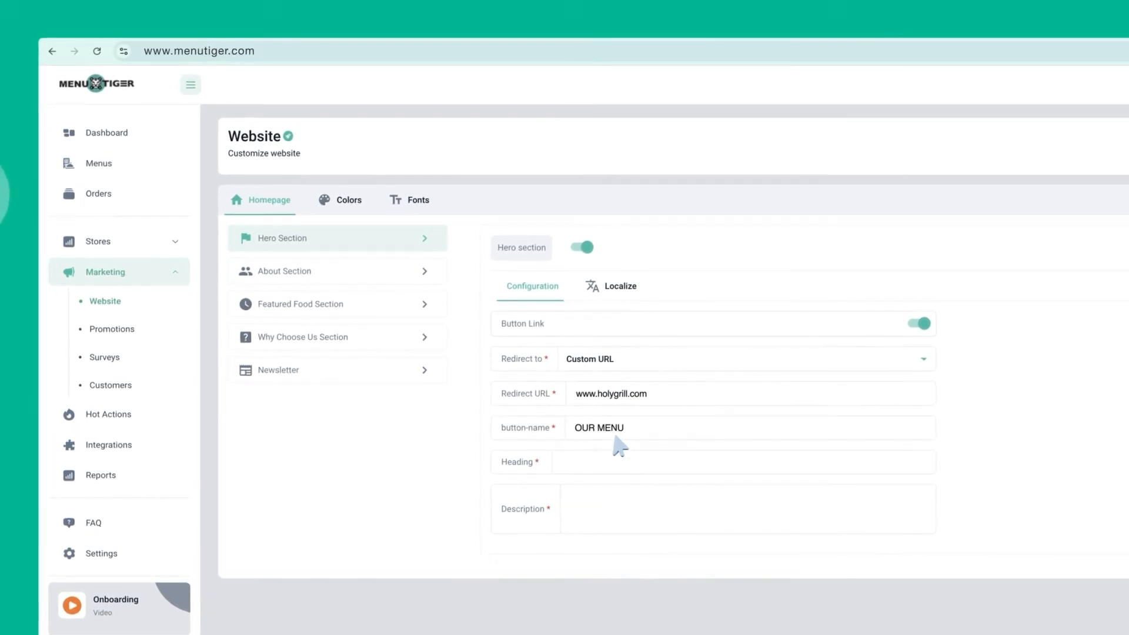
Set the hero heading 'Kick Start Your Day With A bite of Happiness.' and its description
left_click(607, 465)
type("Kick")
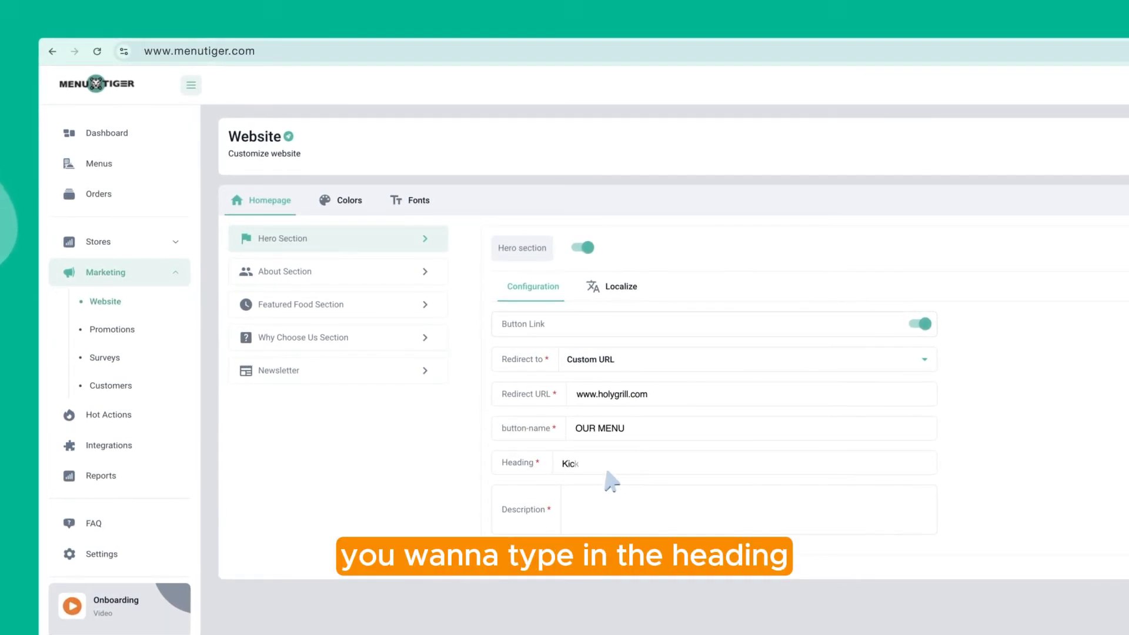
type(" Start Your Day With  A bite of Happiness.")
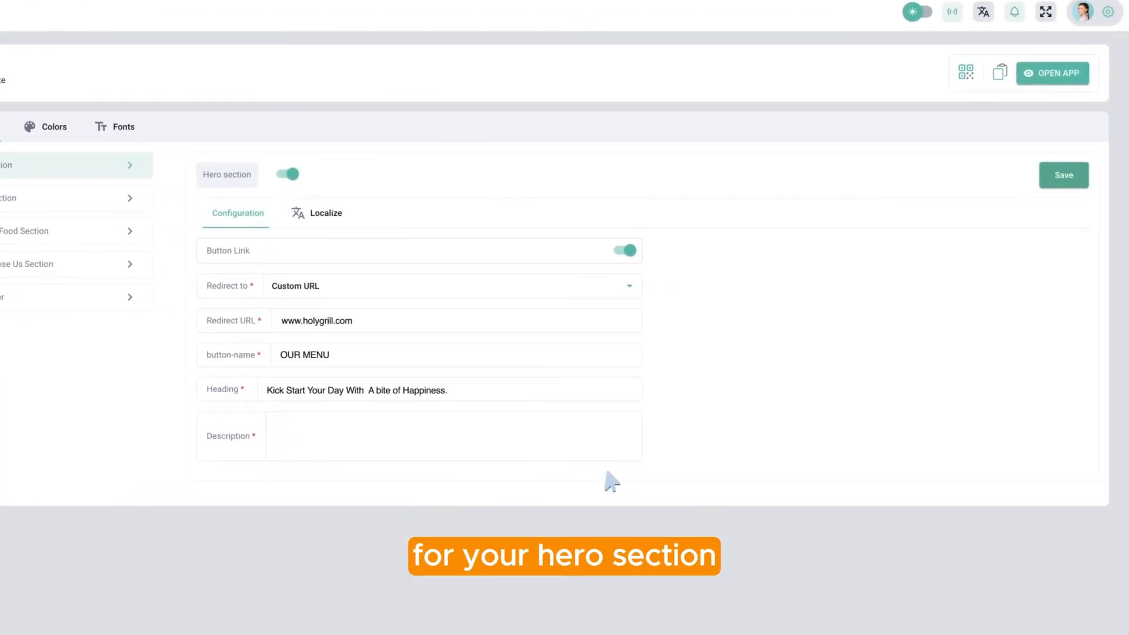
key("Tab")
type("Invites you to begin your morning with something that brings you joy—whether it's a delicious breakfast, a favorite coffee, or a moment of calm. That first bite or sip is a simple pleasure that sets a positive tone for the day ahead.")
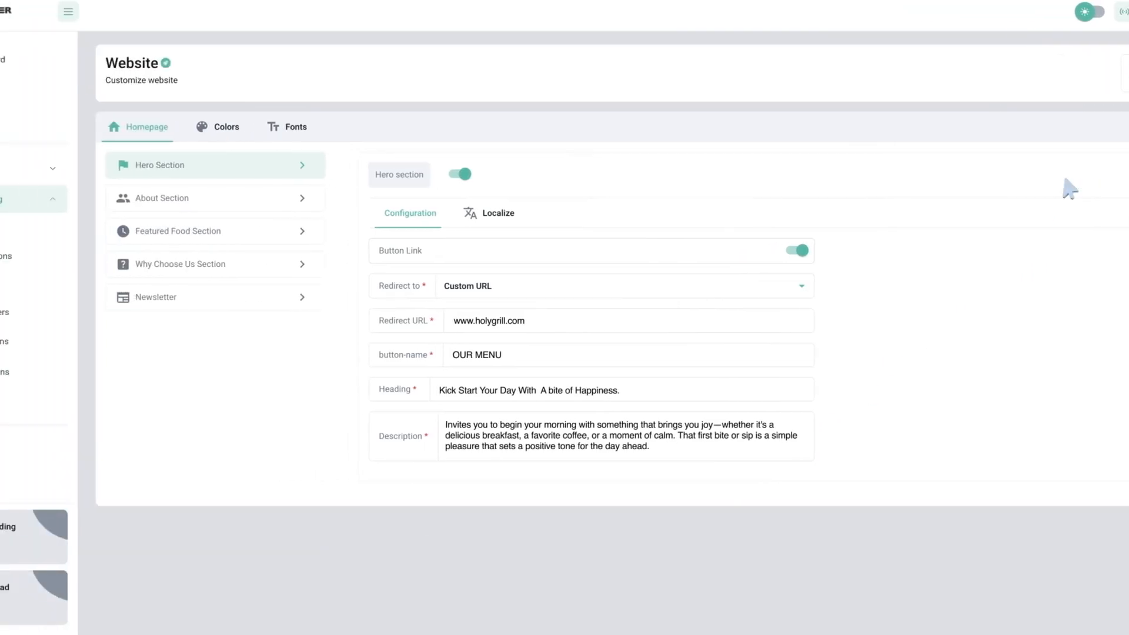
left_click(217, 203)
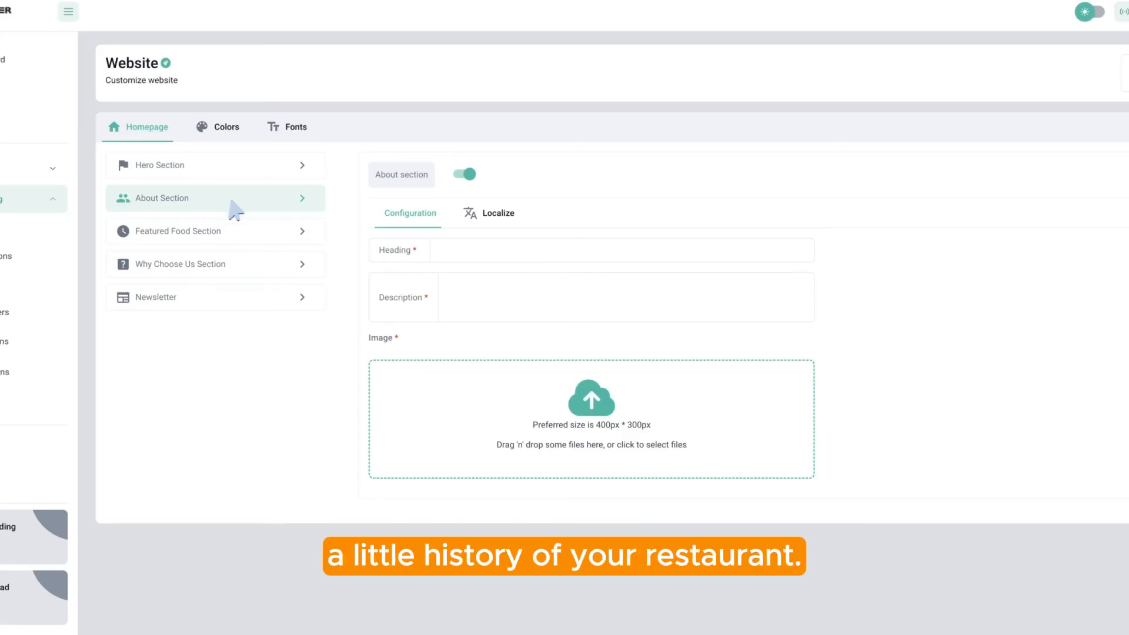
Set the About heading 'Serving some of the best American food around!!!' and the since-1997 history text
left_click(421, 255)
type("Serving some of the best American food around!!!")
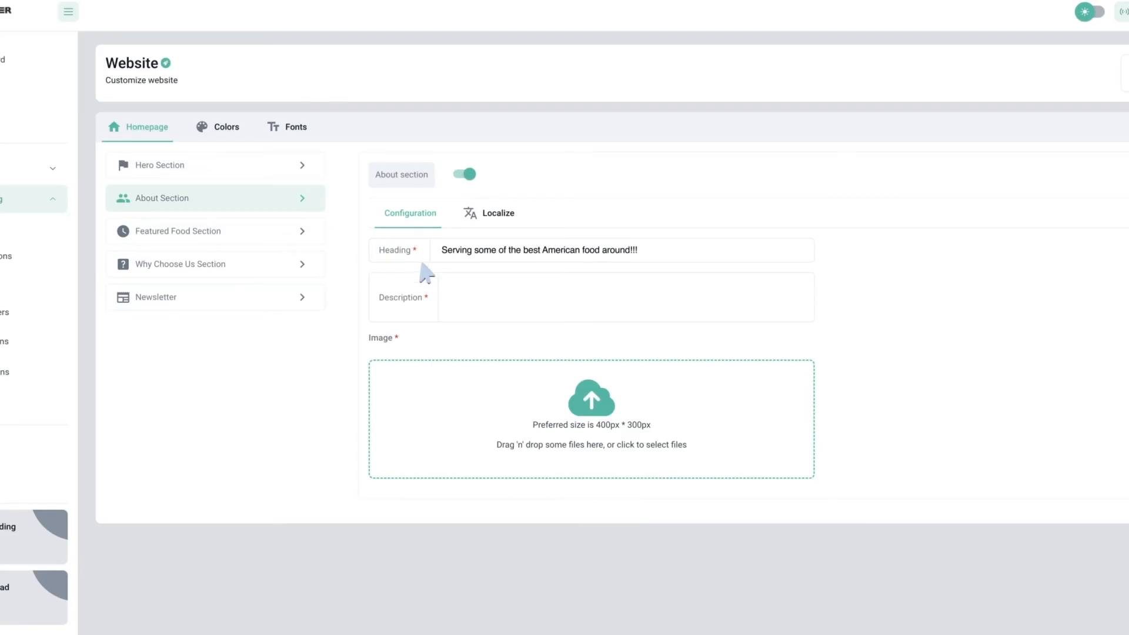
left_click(421, 308)
type("Since opening our doors in 1997, Uptown Grill has been a favorite place for locals and visitors to enjoy an authentic steakhouse experience. Now, with Chef Thomas Keller leading the way, we look forward to welcoming you with innovative ideas.")
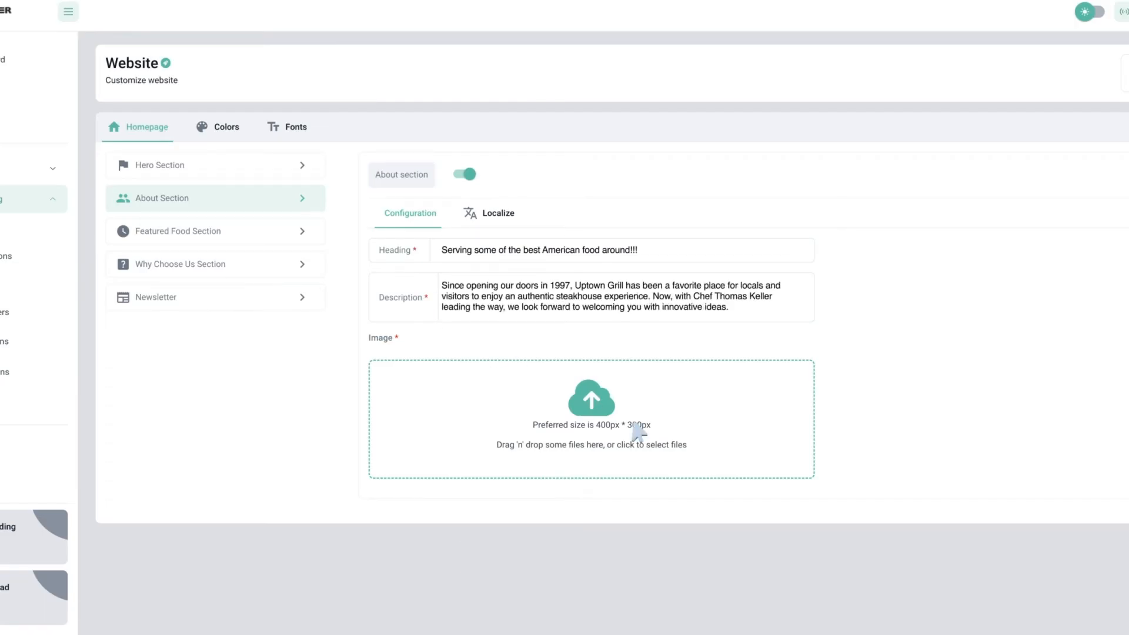
Upload and crop a dining photo for the About section and save it
left_click(634, 424)
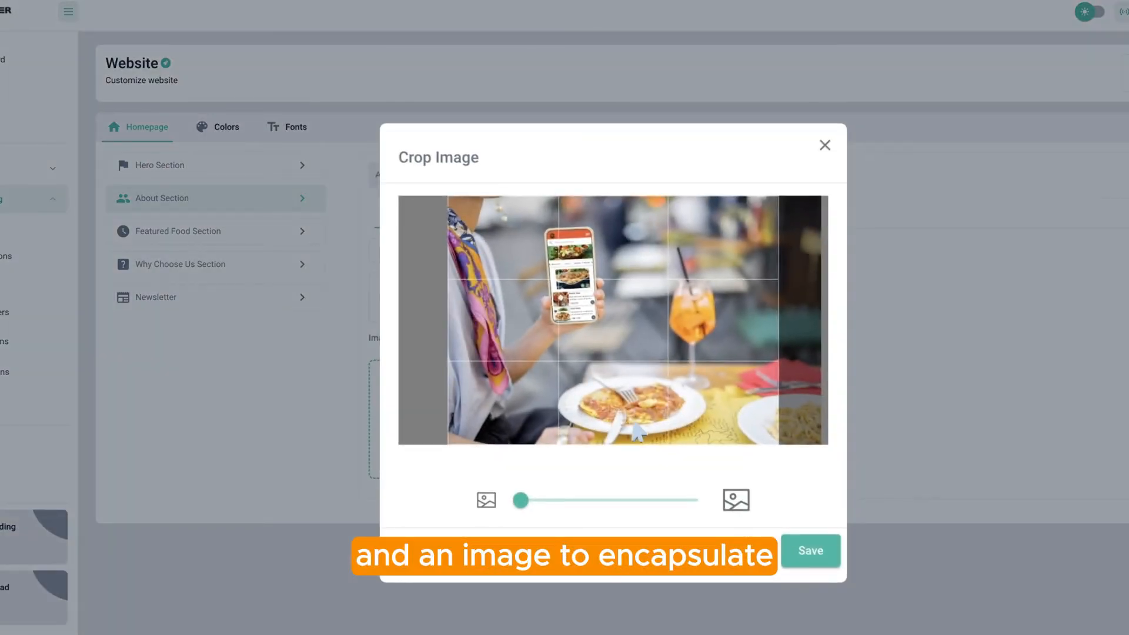
left_click(809, 552)
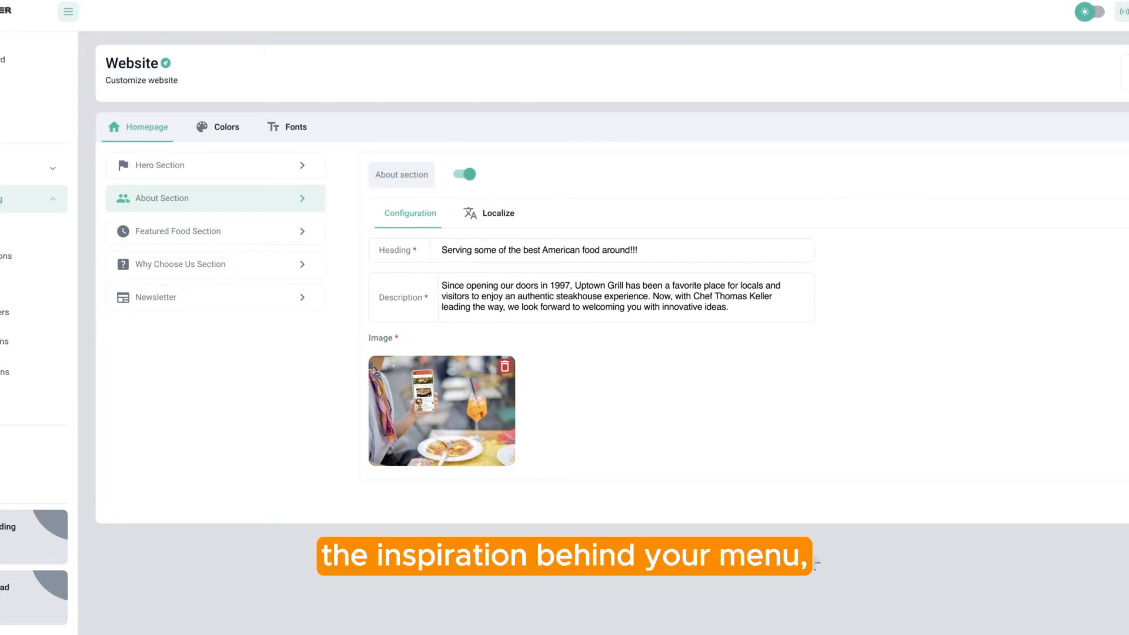
left_click(1014, 177)
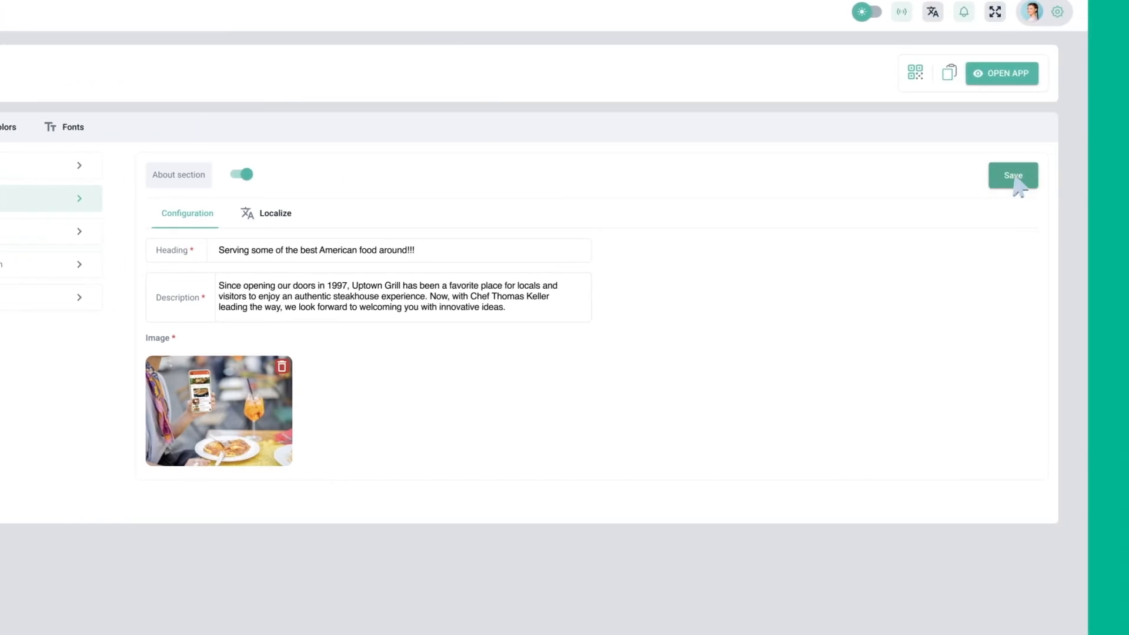
left_click(112, 235)
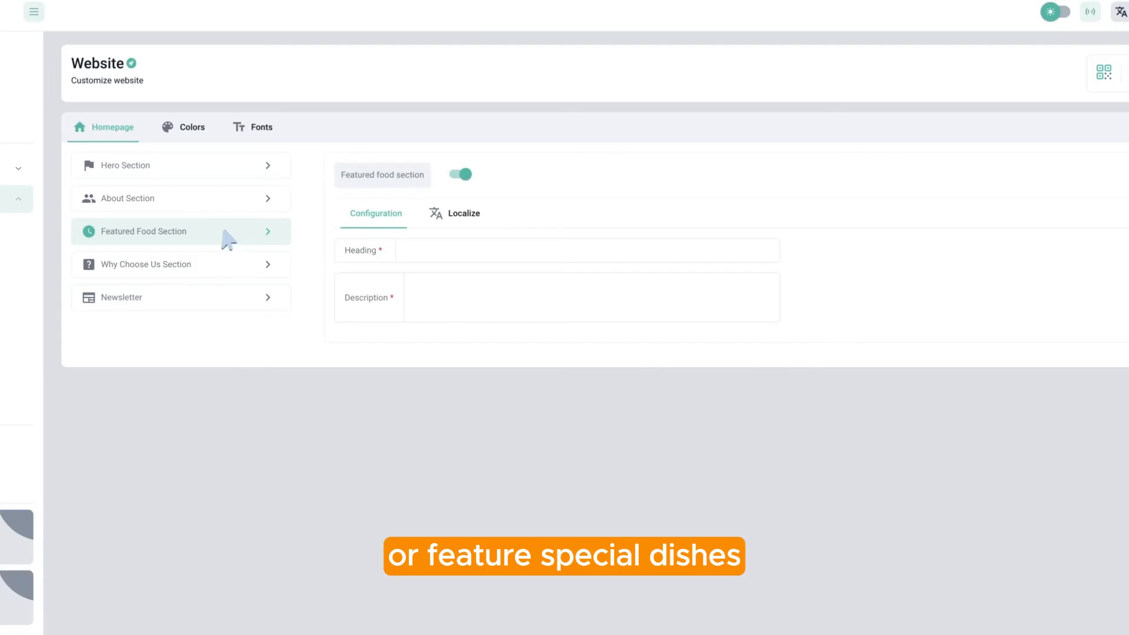
Set the Featured Food heading 'It's National Cold Cuts Day!' with the 30% charcuterie discount description
left_click(355, 256)
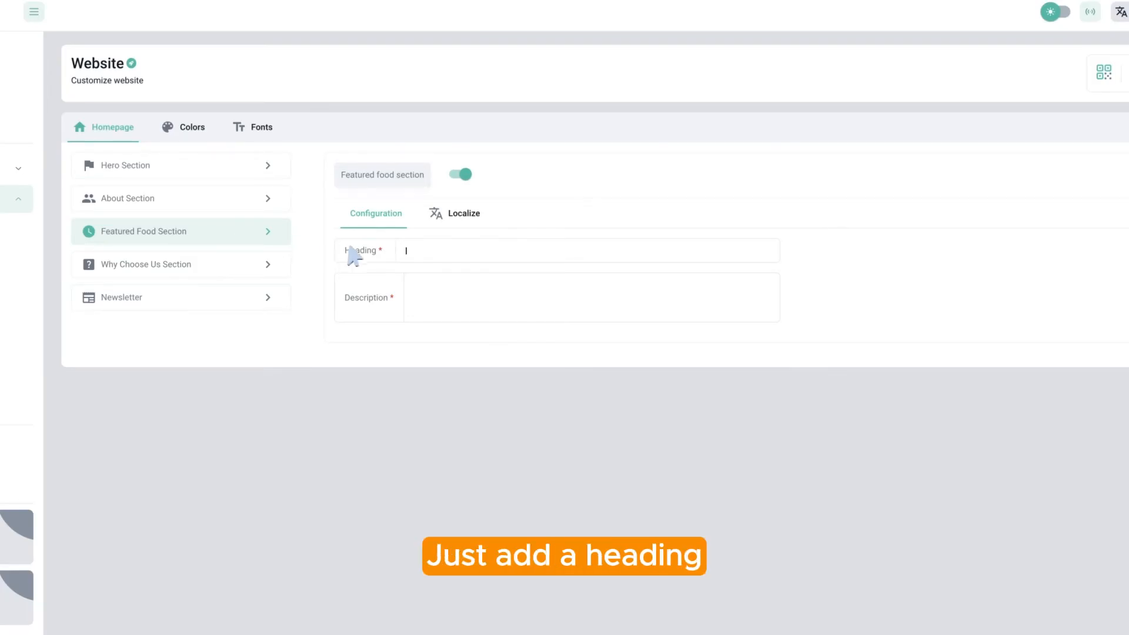
type("It's National Cold Cuts Day!")
left_click(412, 288)
type("Eat your heart out on March 3 and avail 30% discount on our carefully-curated charcuterie boards.")
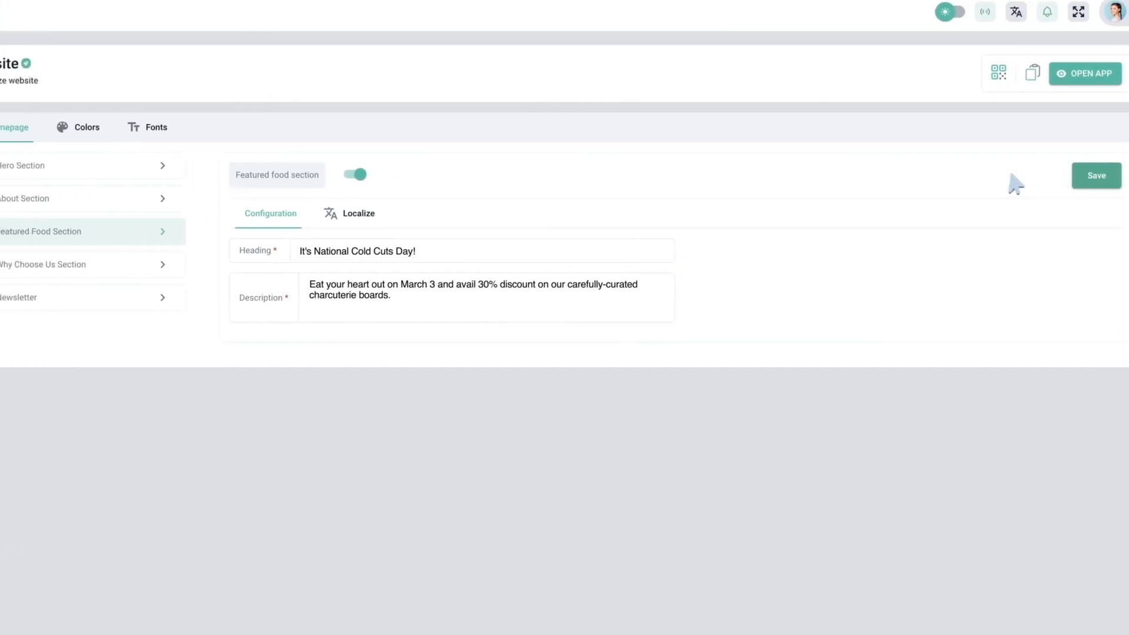
left_click(100, 265)
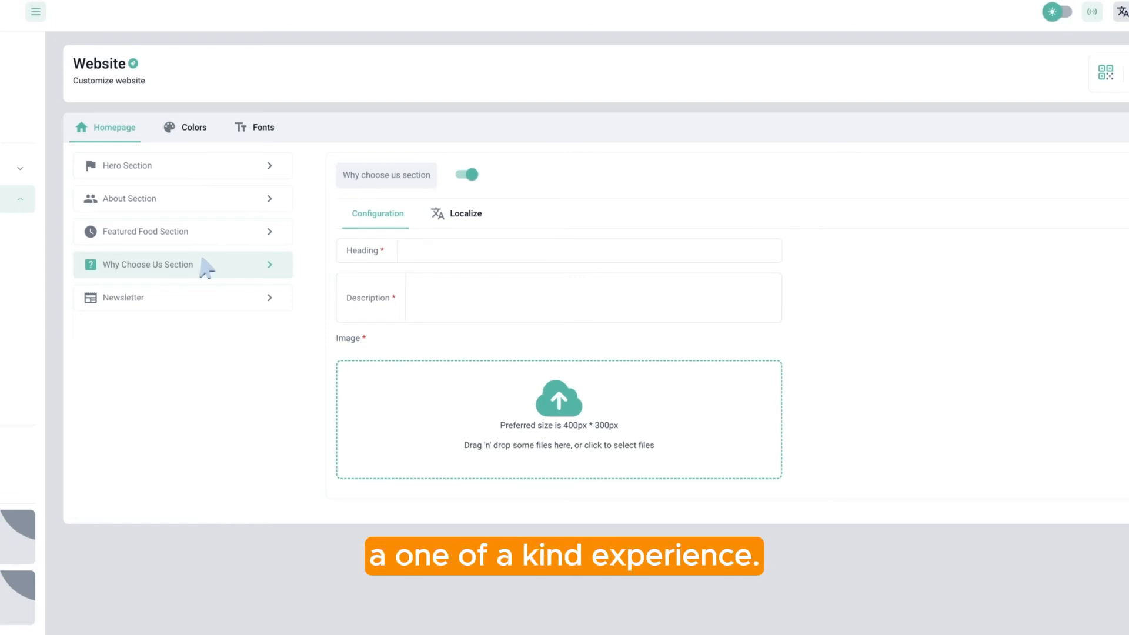
Set the Why Choose Us heading 'This is a grill for you!' and the Uptown Grill description
left_click(399, 259)
type("This is a grill for you!")
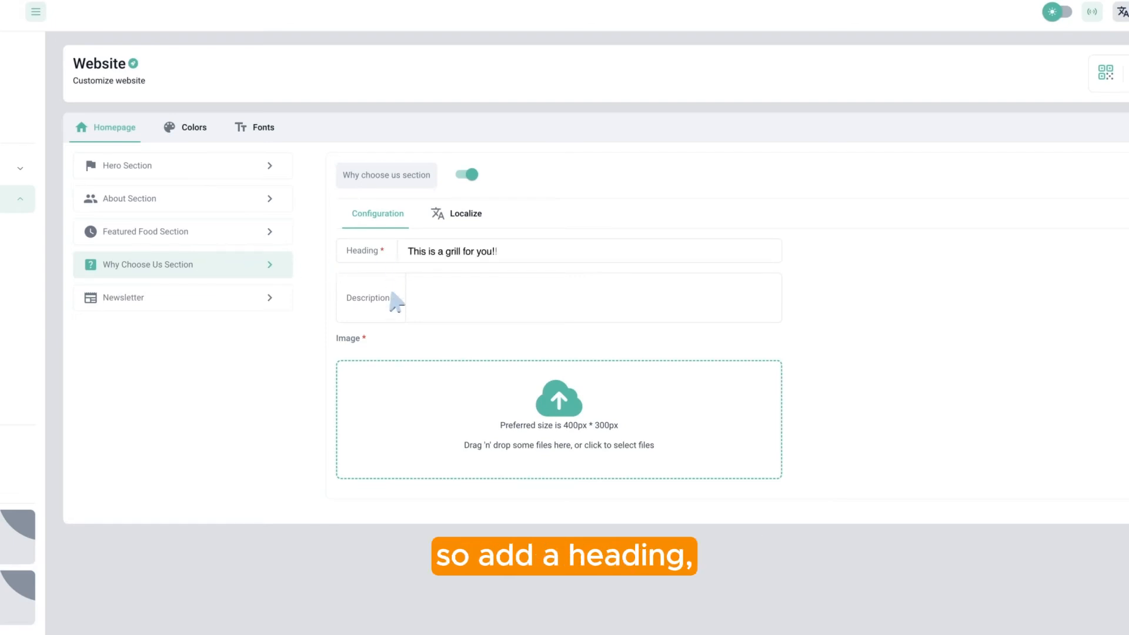
left_click(400, 301)
type("The Uptown Grill invites you into a modern-day American grill and bar featuring great inventive food and beverage using only the best possible ingredients. Our goal is to provide an affordable, high quality dining experience for our customers.")
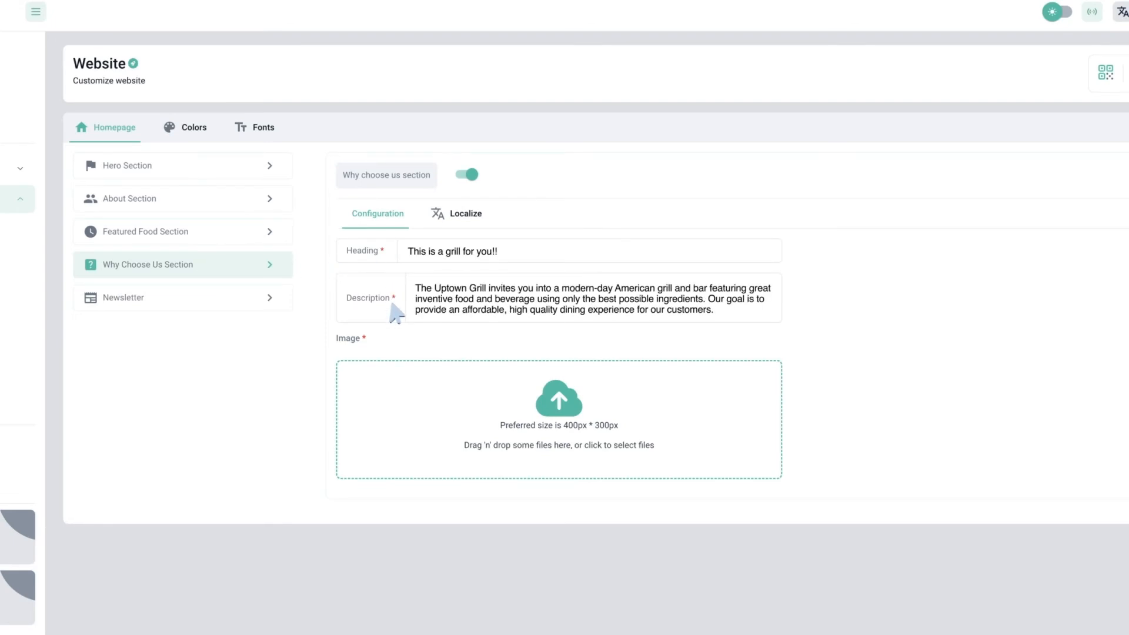
Upload and crop a chef photo for Why Choose Us and save the section
left_click(549, 424)
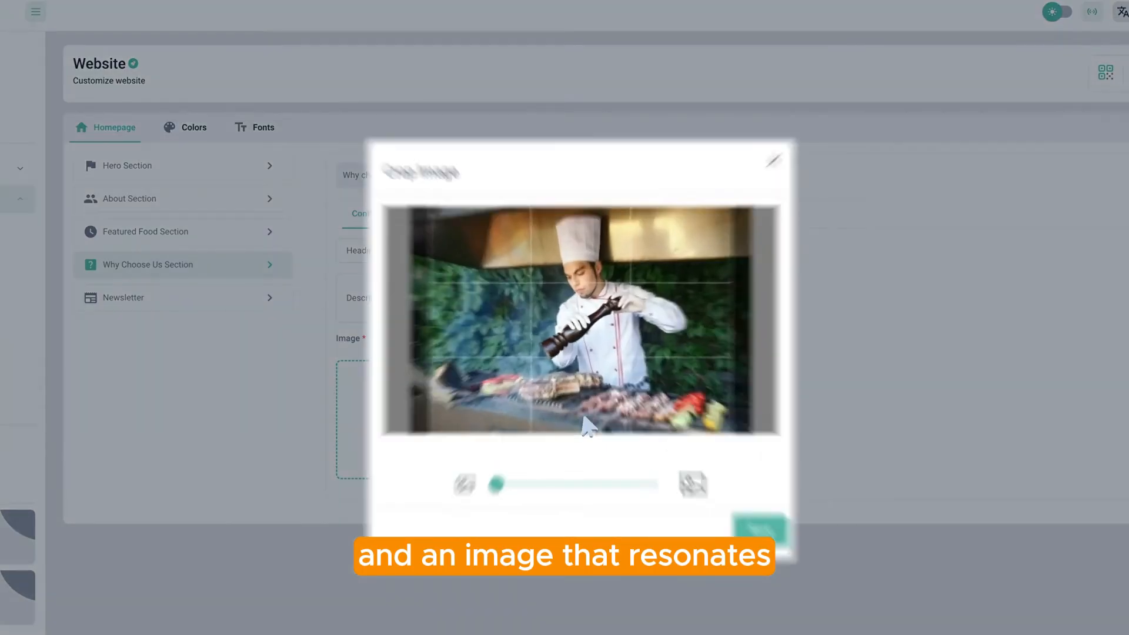
left_click(777, 551)
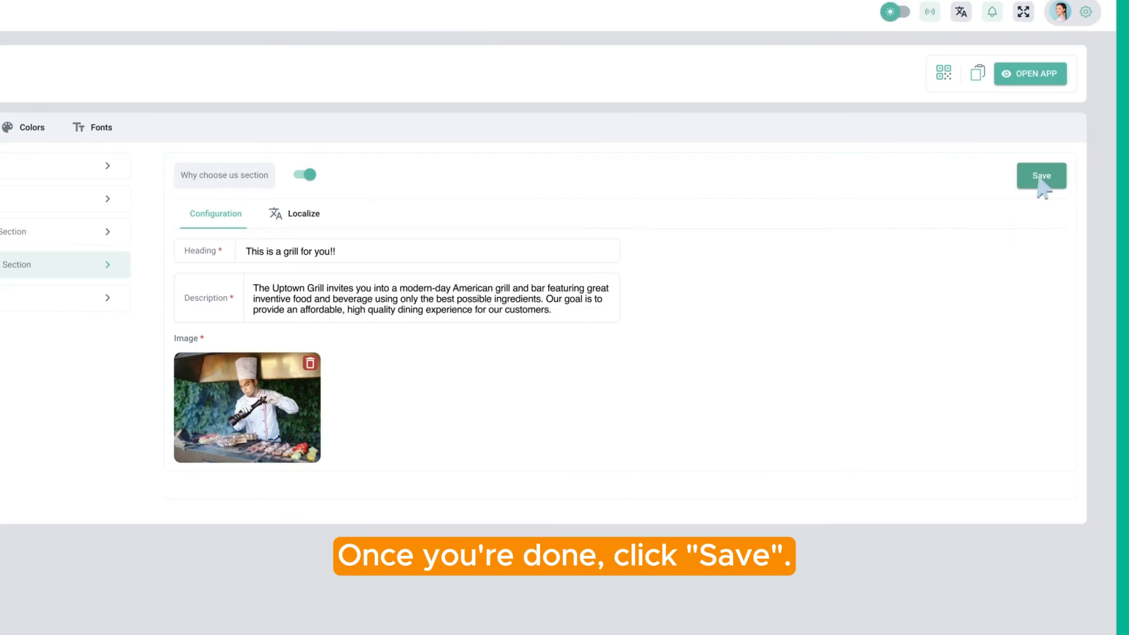
left_click(1043, 187)
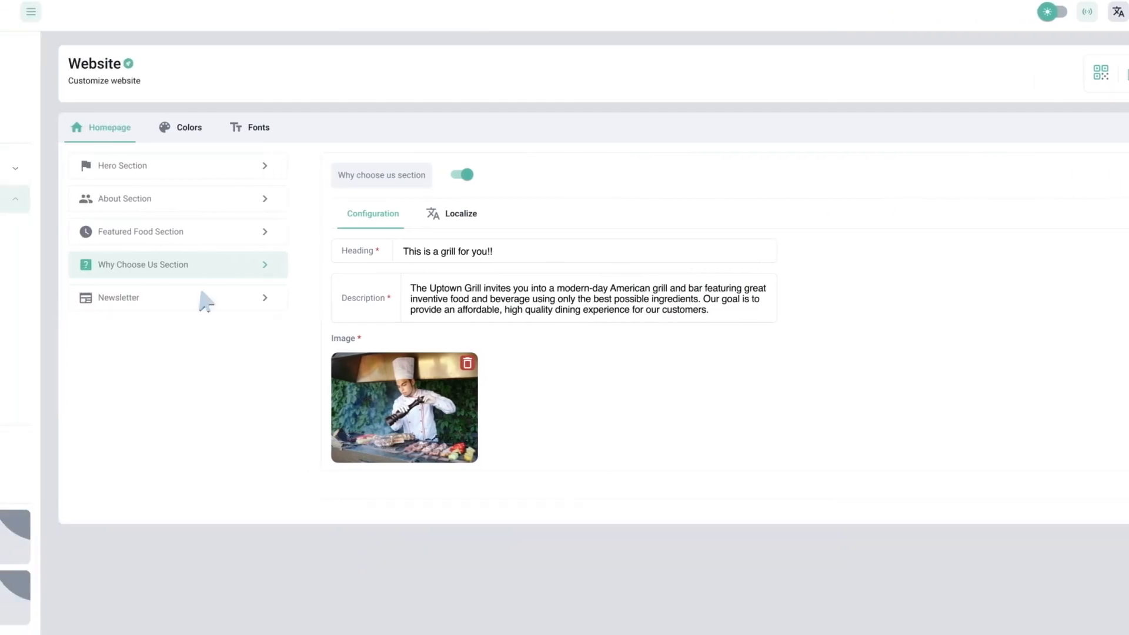
left_click(48, 297)
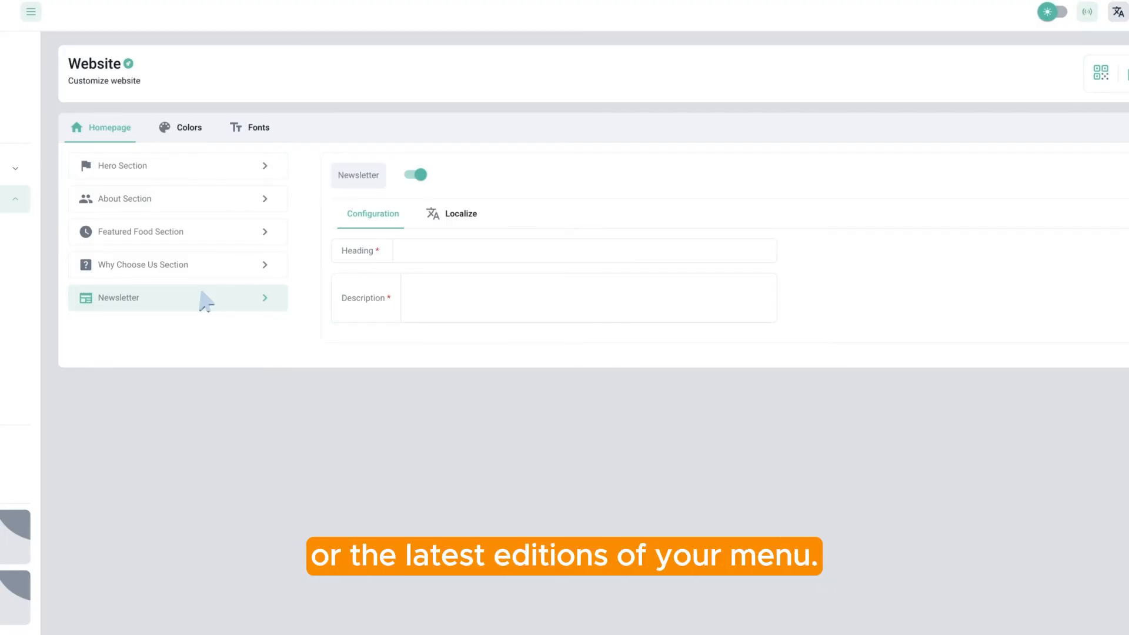
Set the newsletter heading 'Subscribe to our newsletter like right now hurry!' and the daily-updates description
left_click(384, 257)
type("Subscribe to our newsletter like right now hurry!")
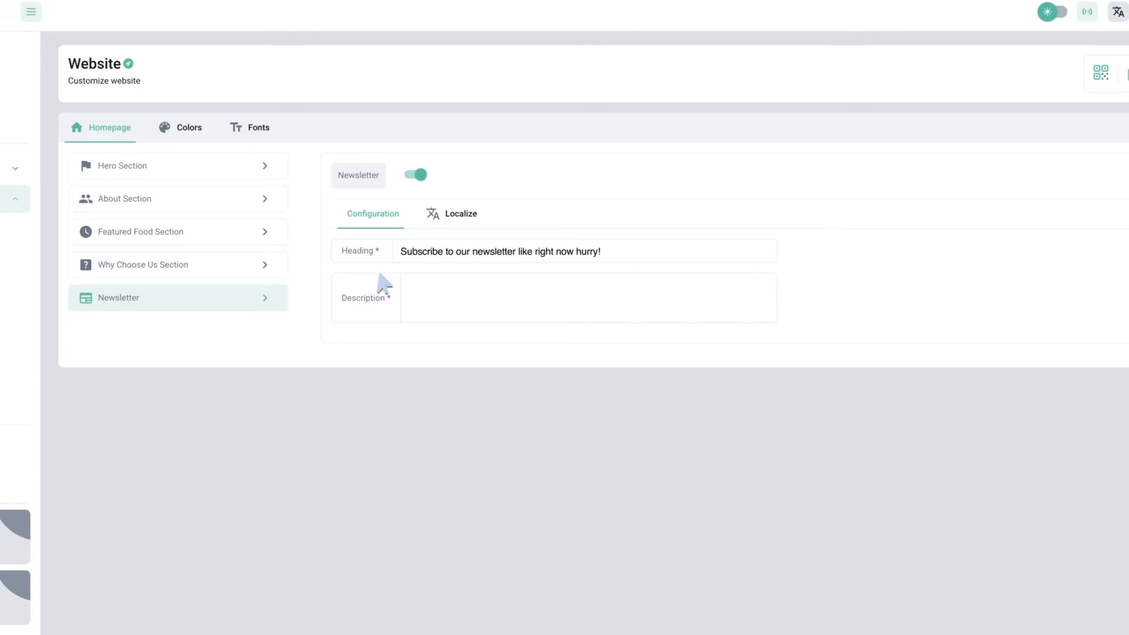
left_click(383, 318)
type("Get our daily updates and exclusive offers right to your inbox! Get our daily updates and exclusives.")
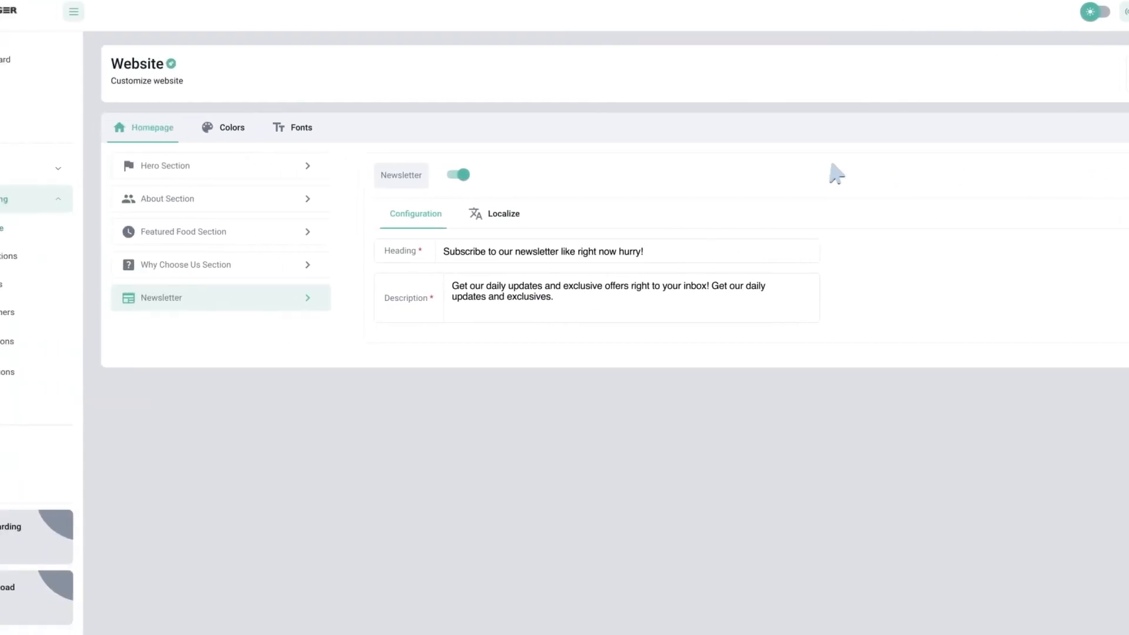
left_click(236, 135)
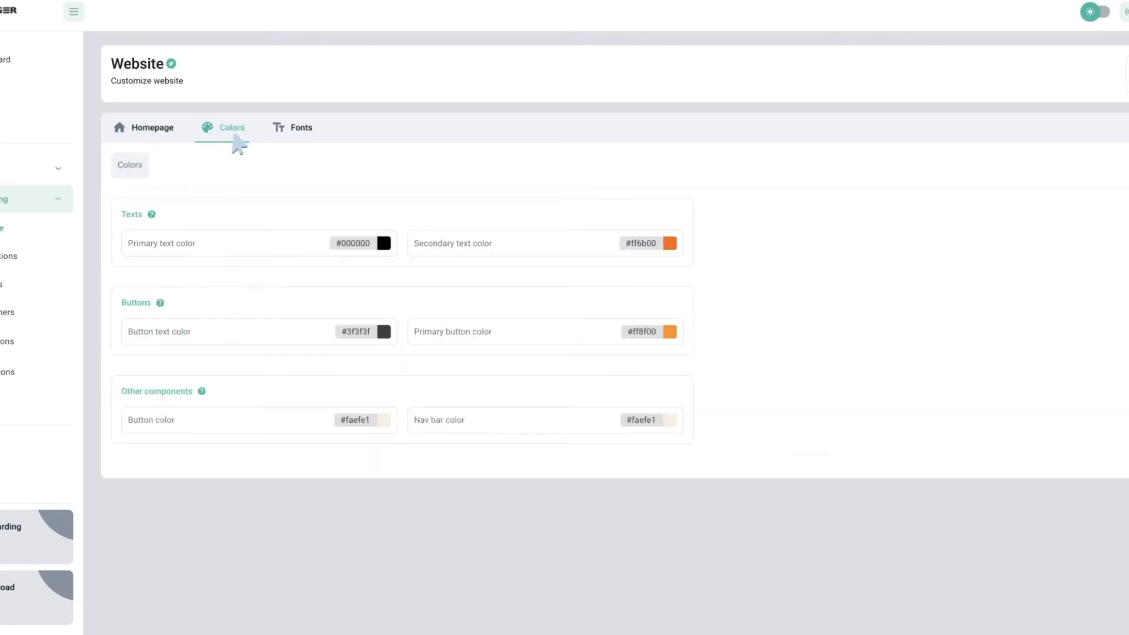
Review primary text, button text and nav bar colours, keep primary text black, and save
left_click(386, 243)
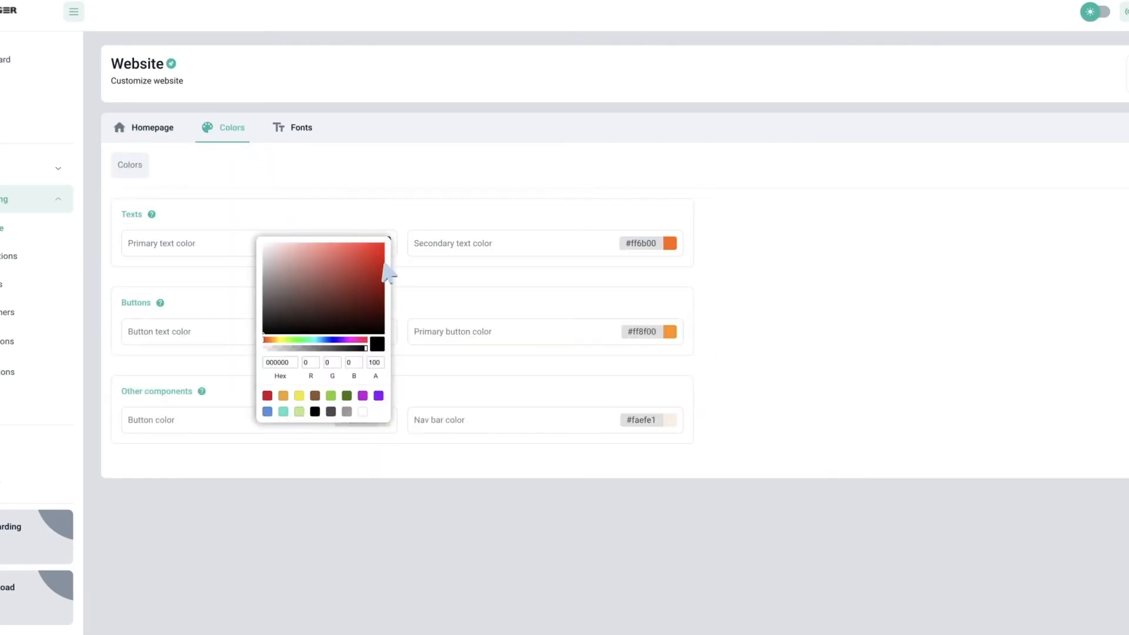
left_click(389, 276)
left_click(386, 331)
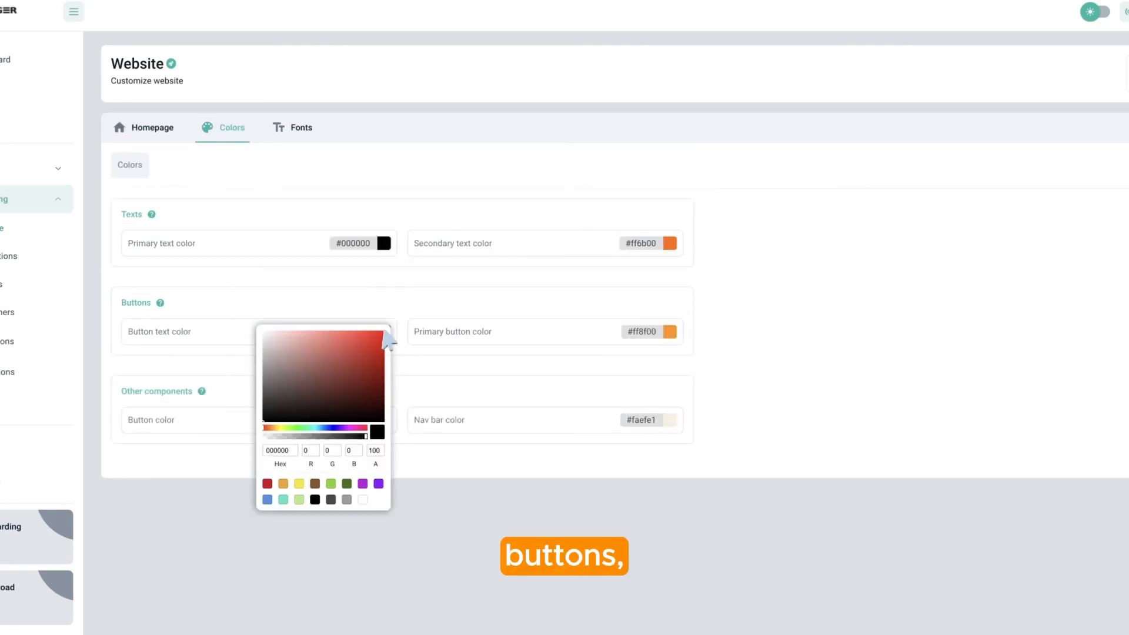
left_click(670, 420)
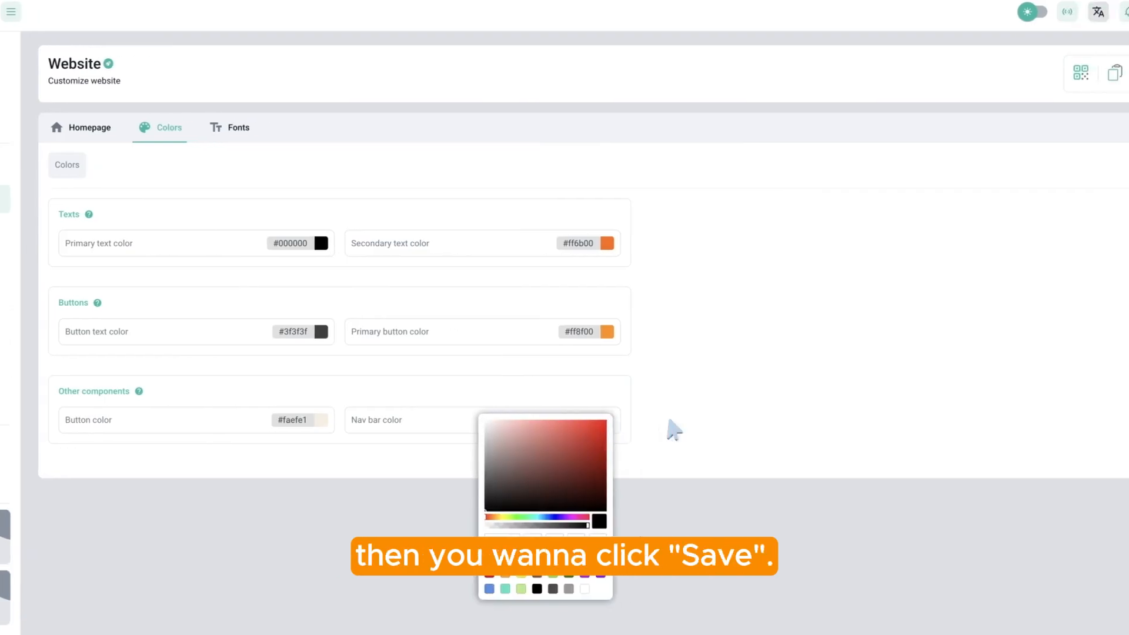
left_click(735, 421)
left_click(1045, 166)
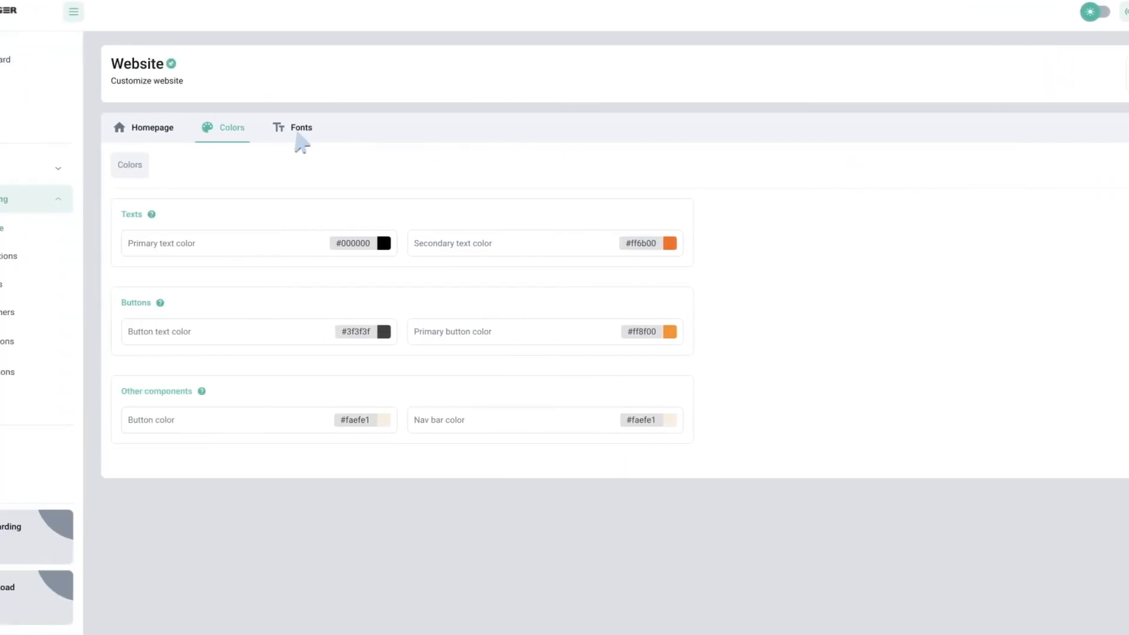
Check the hero section heading font, keeping Roboto, and return to the font sections list
left_click(215, 134)
left_click(381, 190)
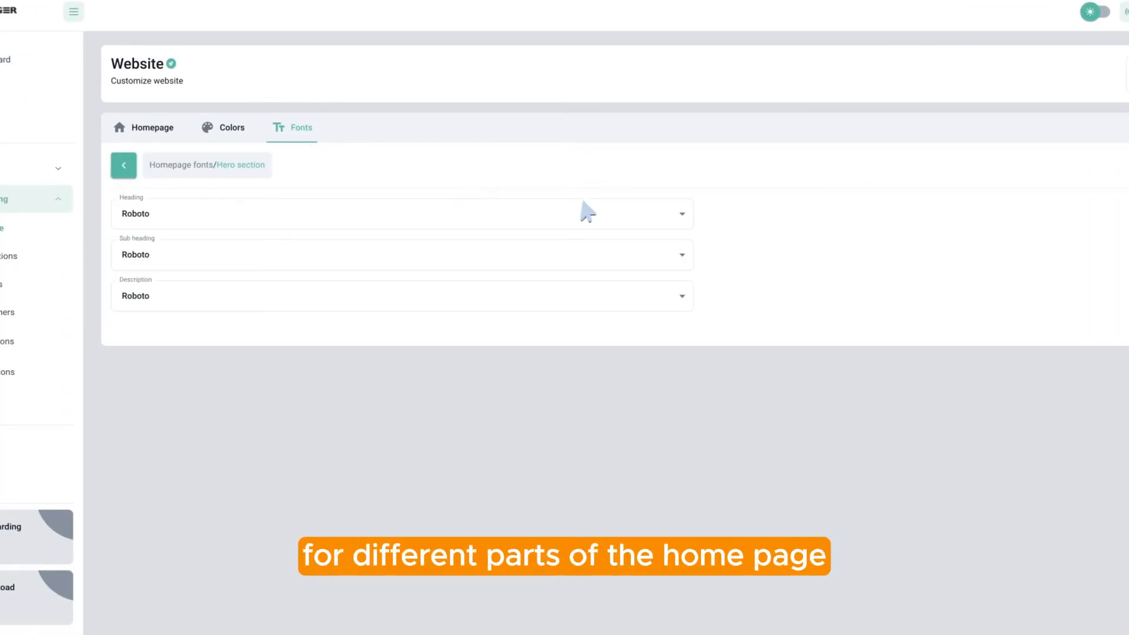
left_click(588, 214)
left_click(181, 241)
left_click(124, 166)
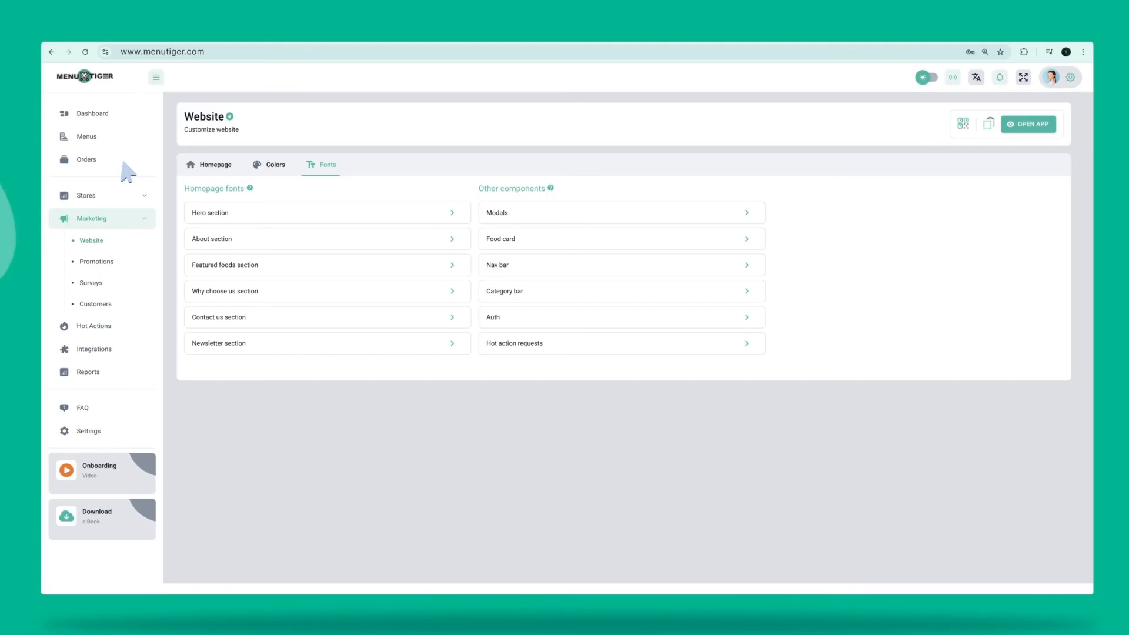
left_click(117, 272)
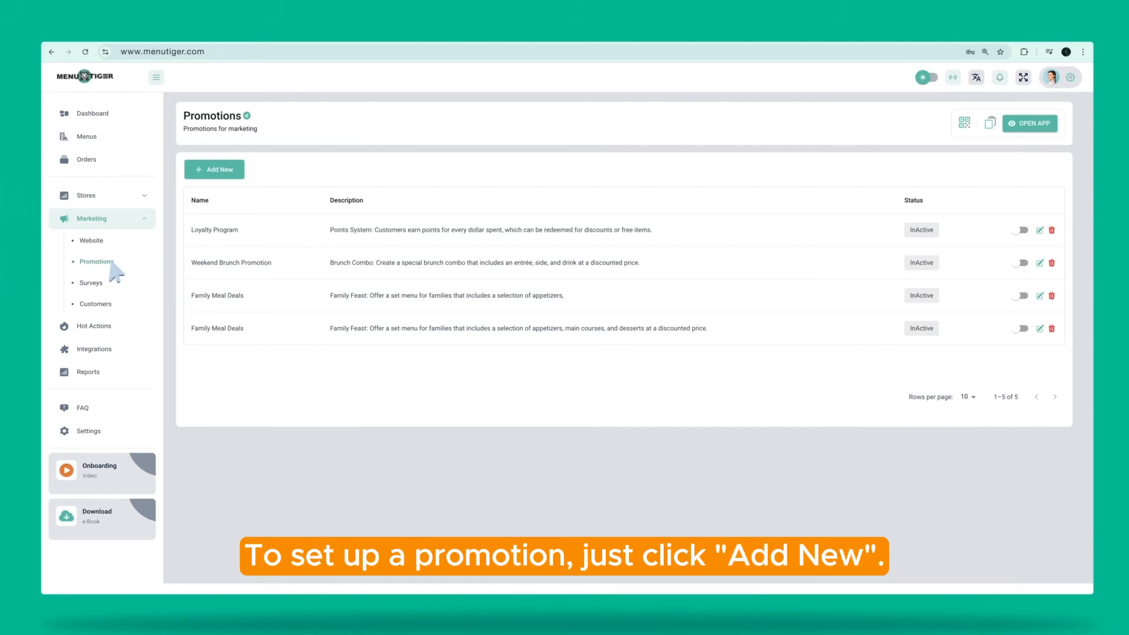
Start a Discount on cart promotion named 'Happy Hour Special' with its discounted-drinks description
left_click(210, 170)
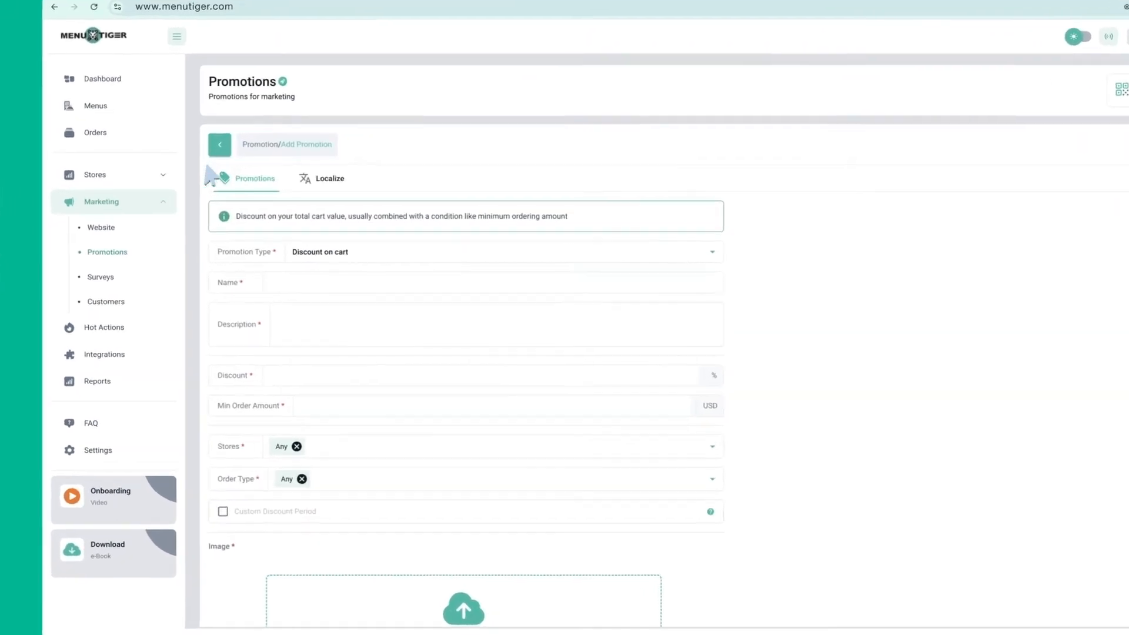
left_click(614, 261)
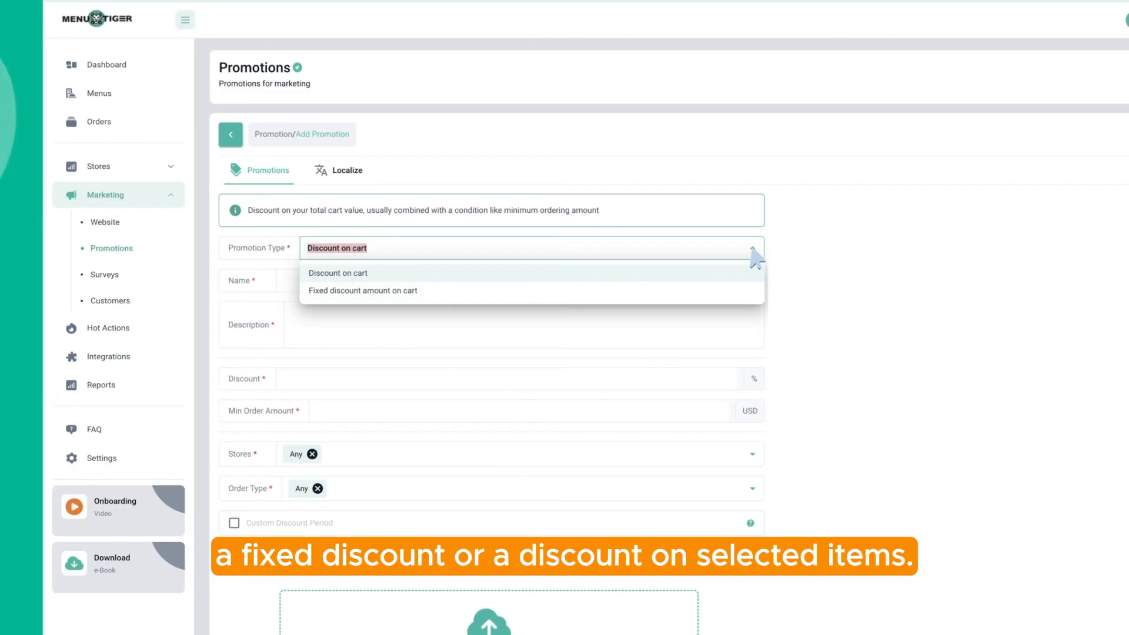
left_click(371, 281)
left_click(373, 283)
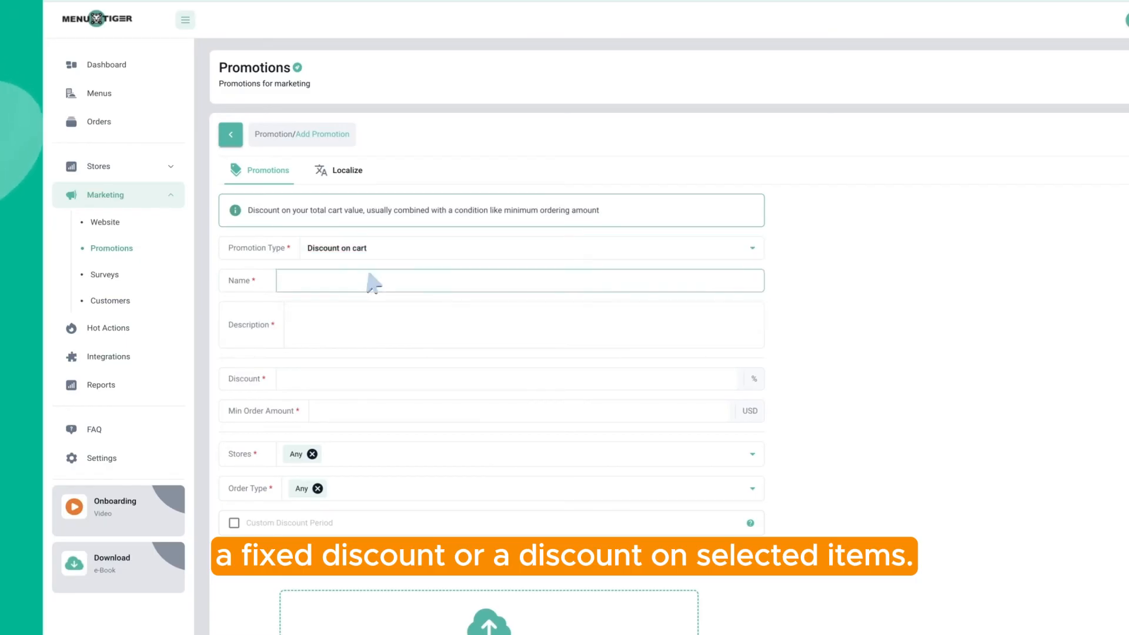
type("Happy Hour Special")
key("Tab")
type("Discounted Drinks: Offer 50% off on selected cocktails, beers, and wines between 4:00 PM and 7")
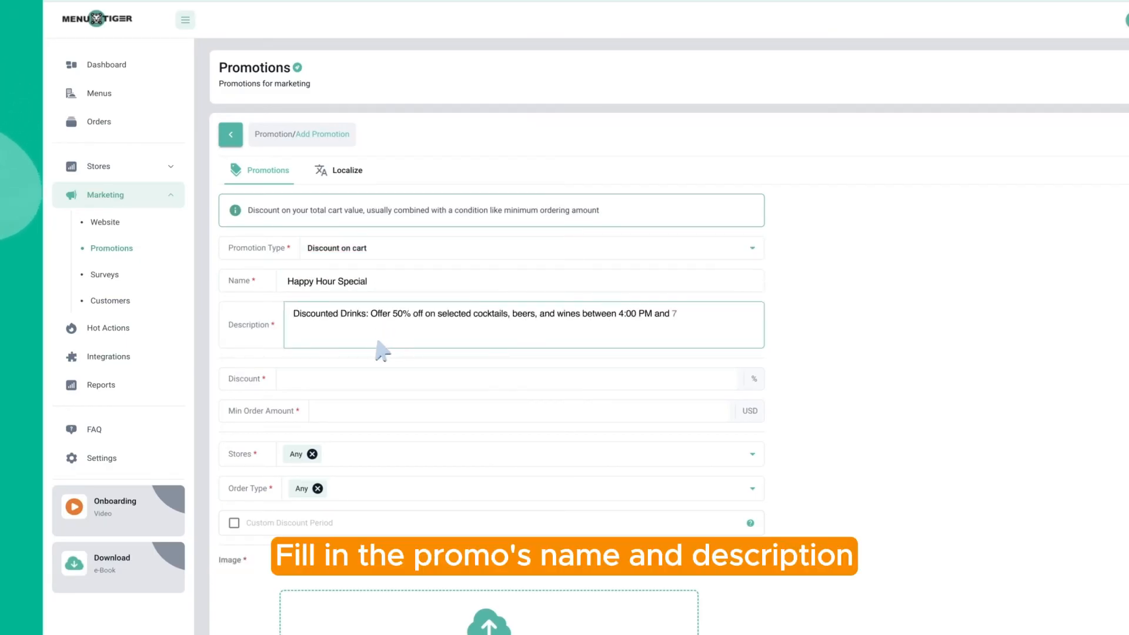
type(":00 PM.")
Set the 50% discount and 5 USD minimum order, reviewing store and order-type coverage
left_click(328, 381)
type("50")
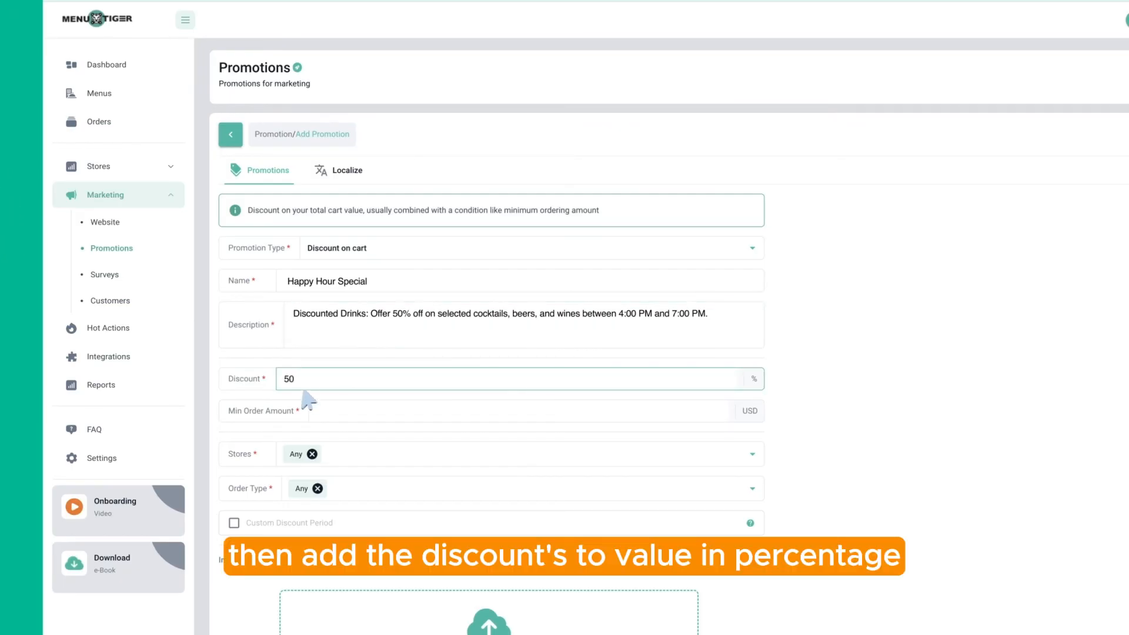
key("Tab")
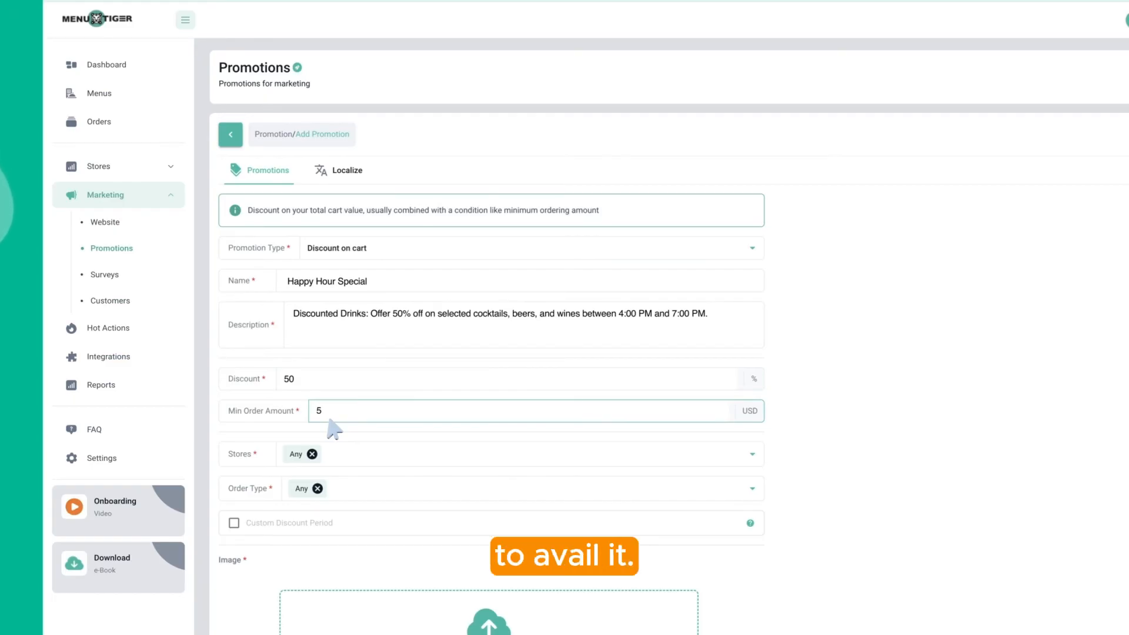
left_click(753, 454)
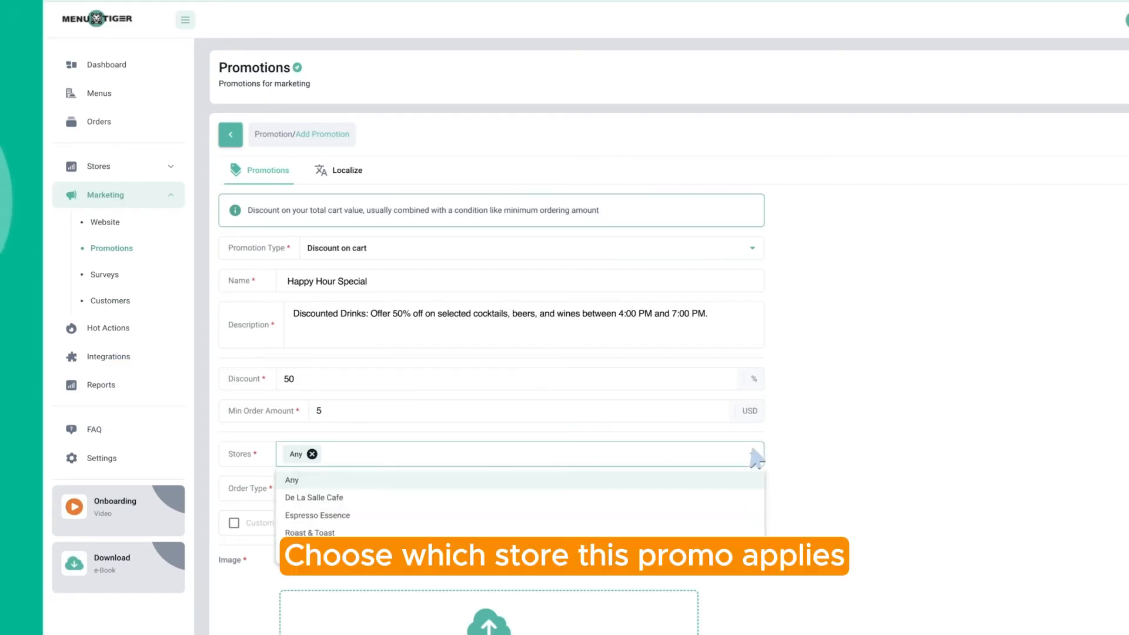
left_click(755, 491)
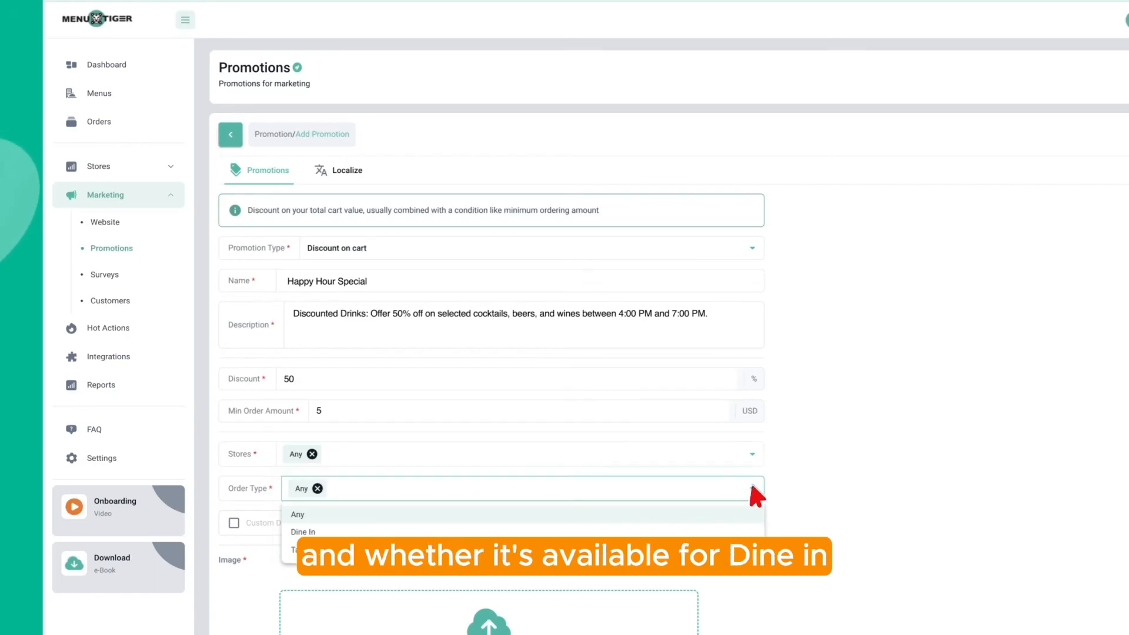
scroll(753, 486, "down", 1)
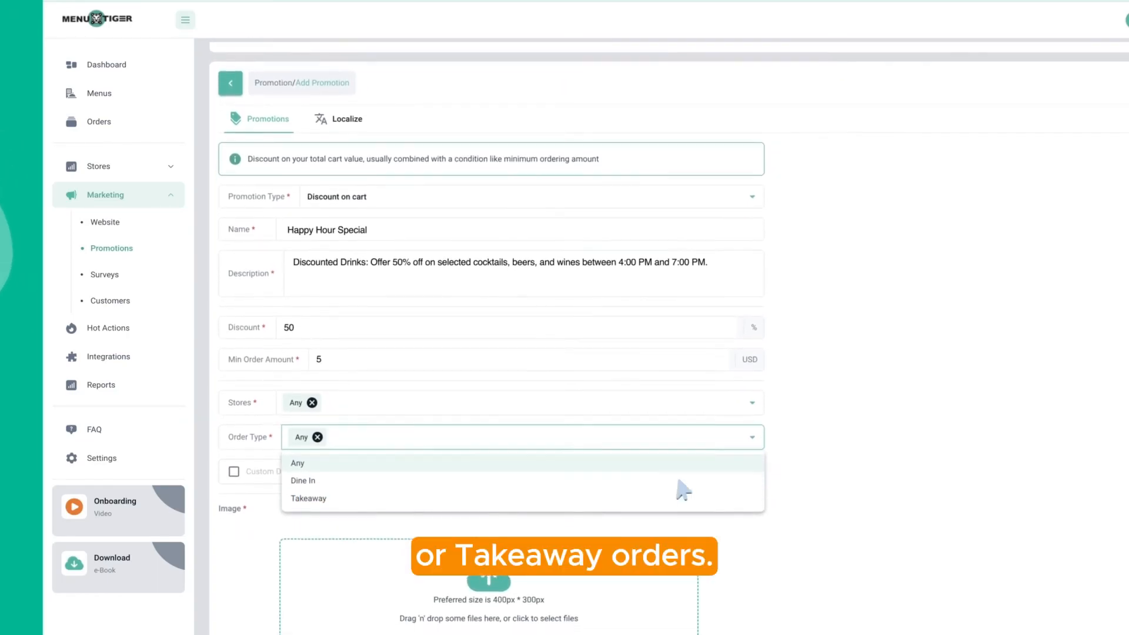
Enable a custom period starting September 16, 2024 and add the discount banner image
left_click(314, 465)
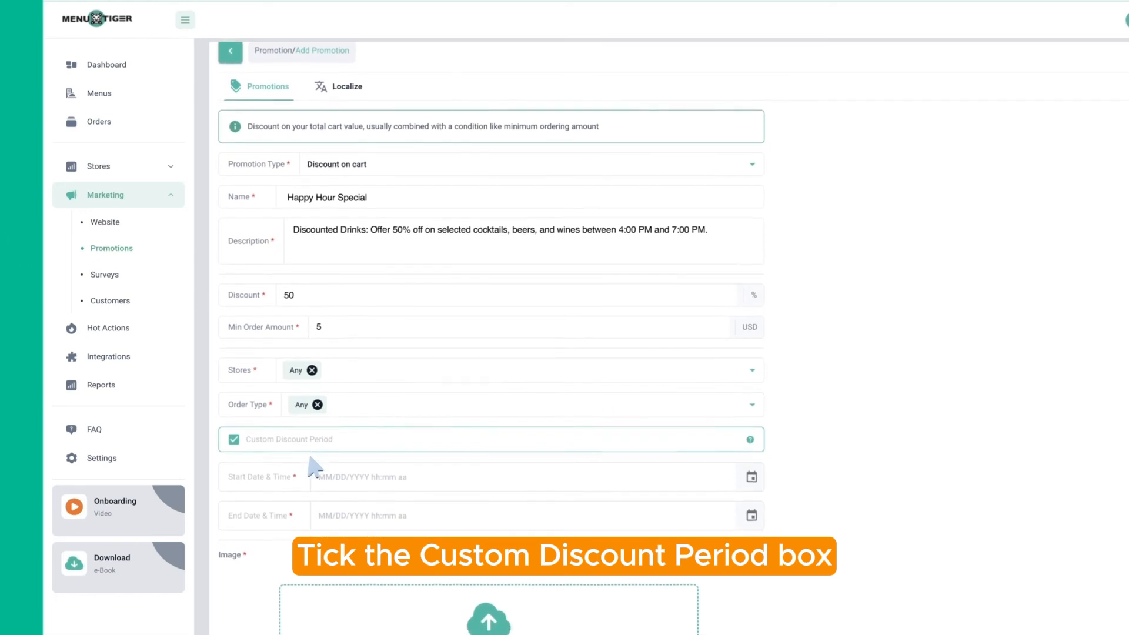
left_click(313, 469)
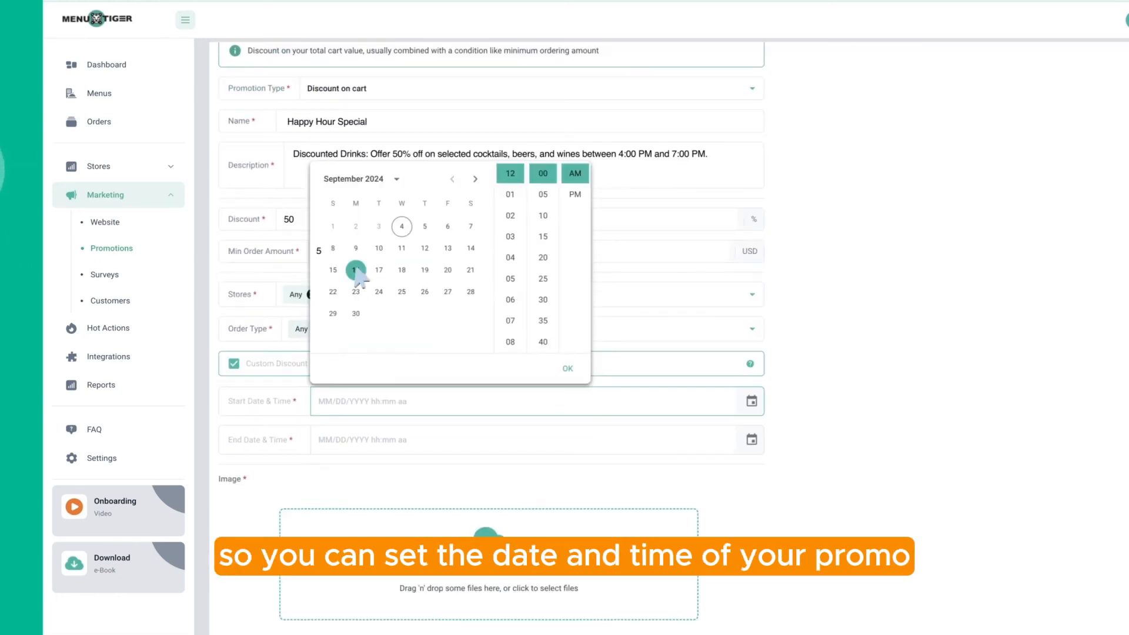
left_click(356, 270)
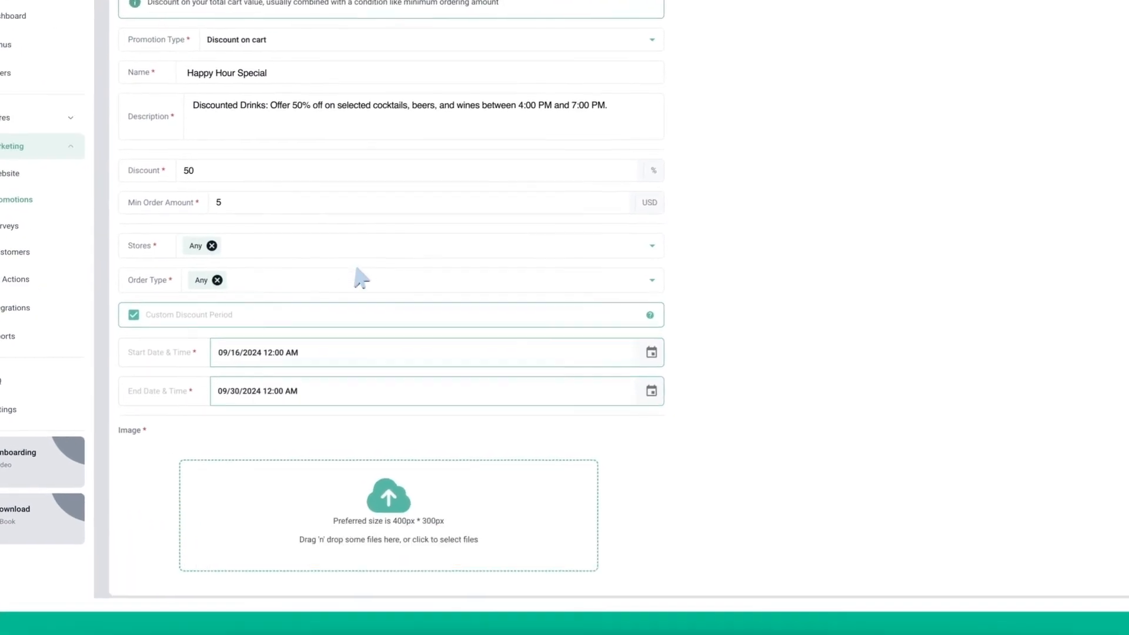
left_click(505, 503)
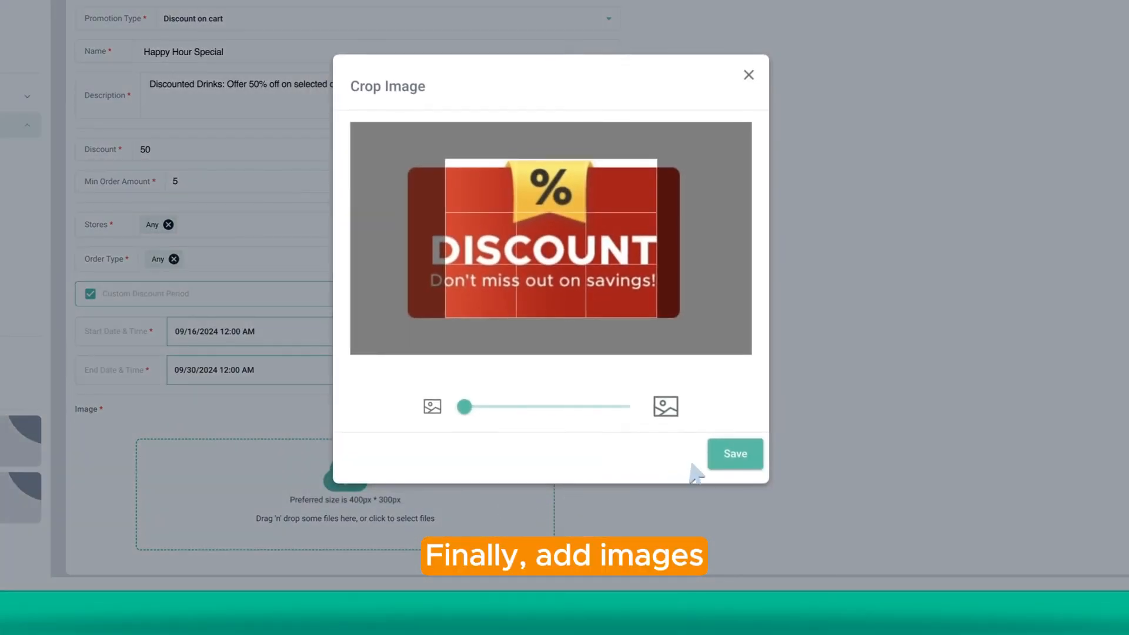
left_click(735, 454)
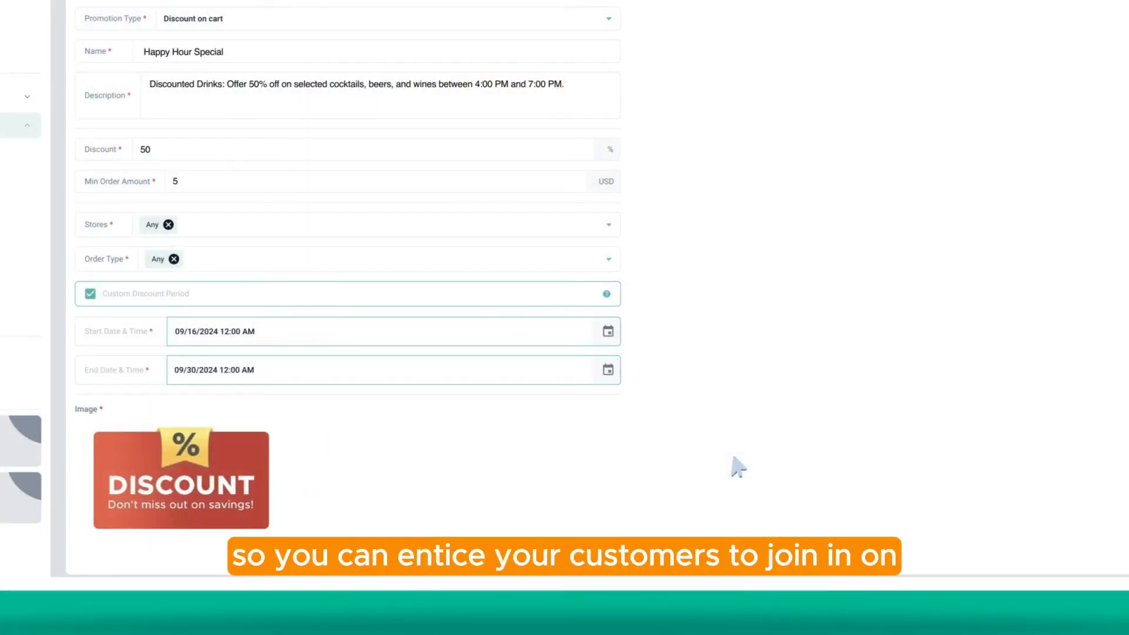
Save the Happy Hour Special promotion, switch it to Active, and go to Surveys
scroll(732, 459, "up", 3)
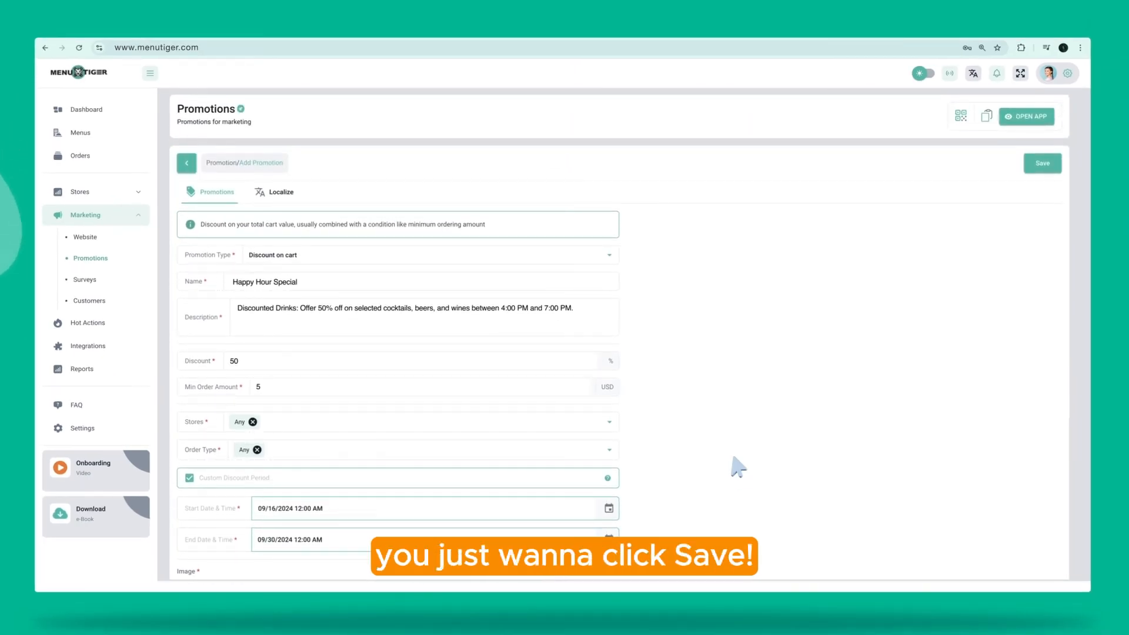
left_click(1043, 165)
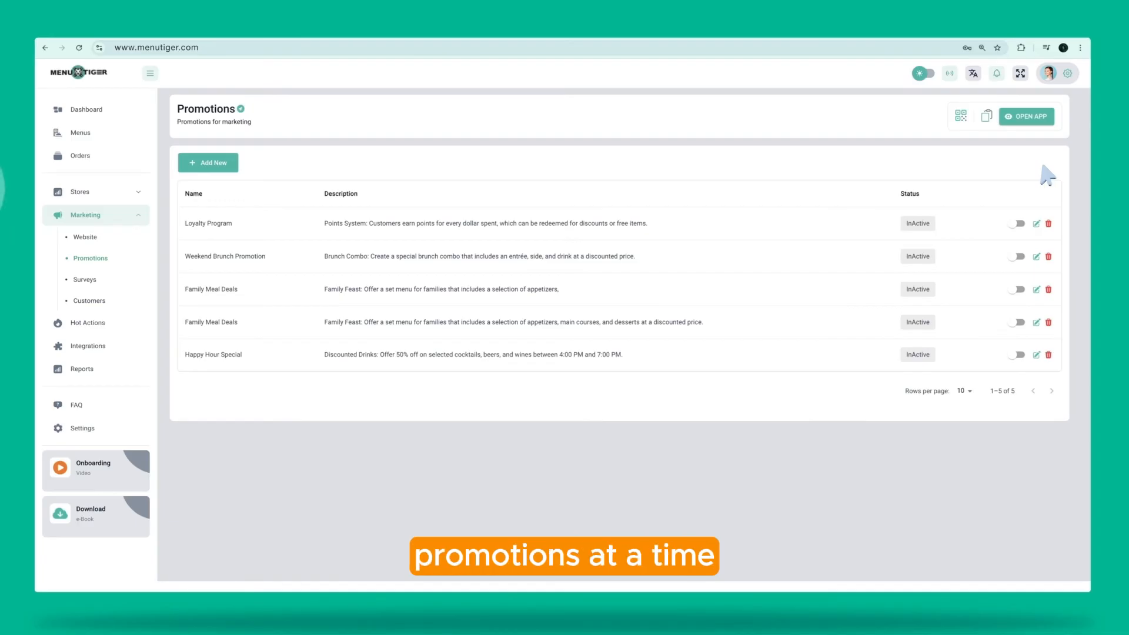
left_click(1021, 356)
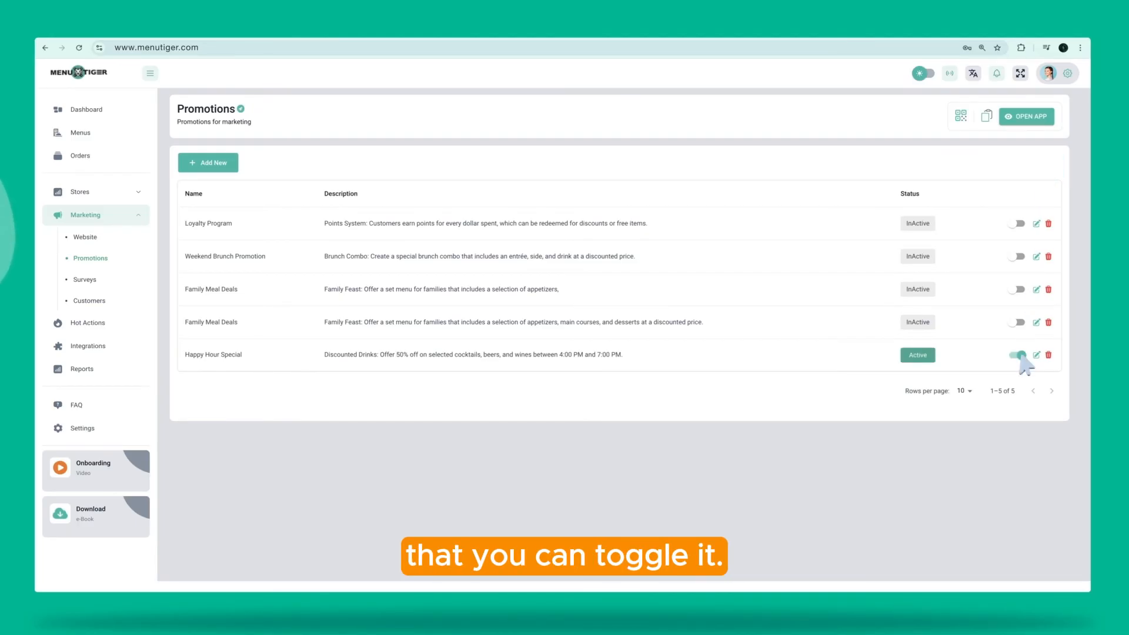
left_click(94, 281)
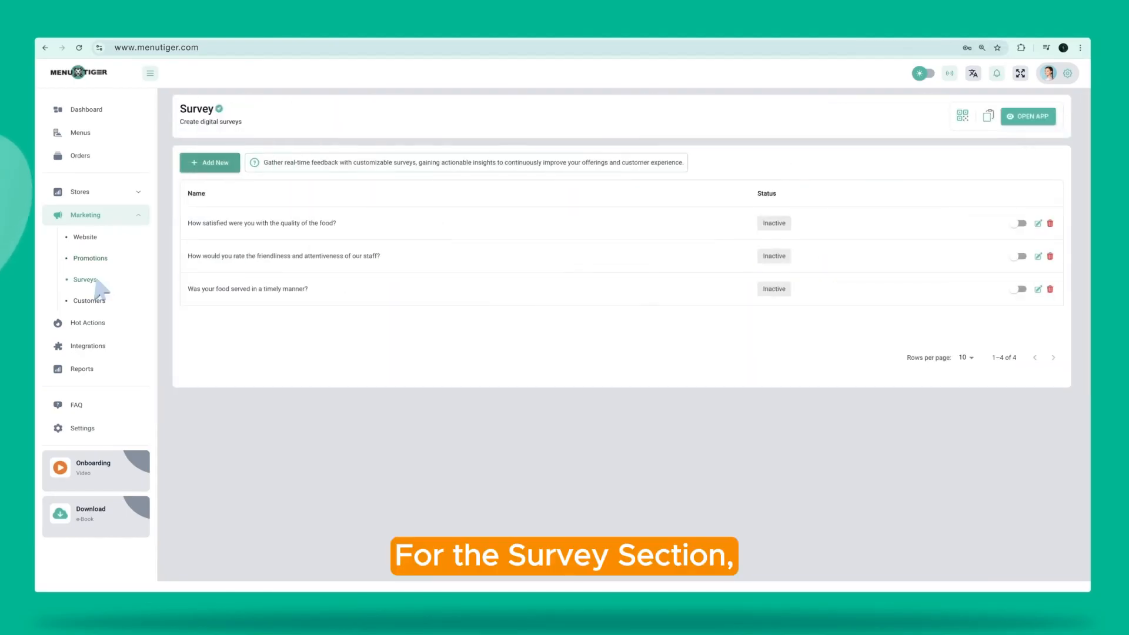
Create a new survey named 'Customer' with a 'HELLO, DINER'S' welcome note
left_click(215, 165)
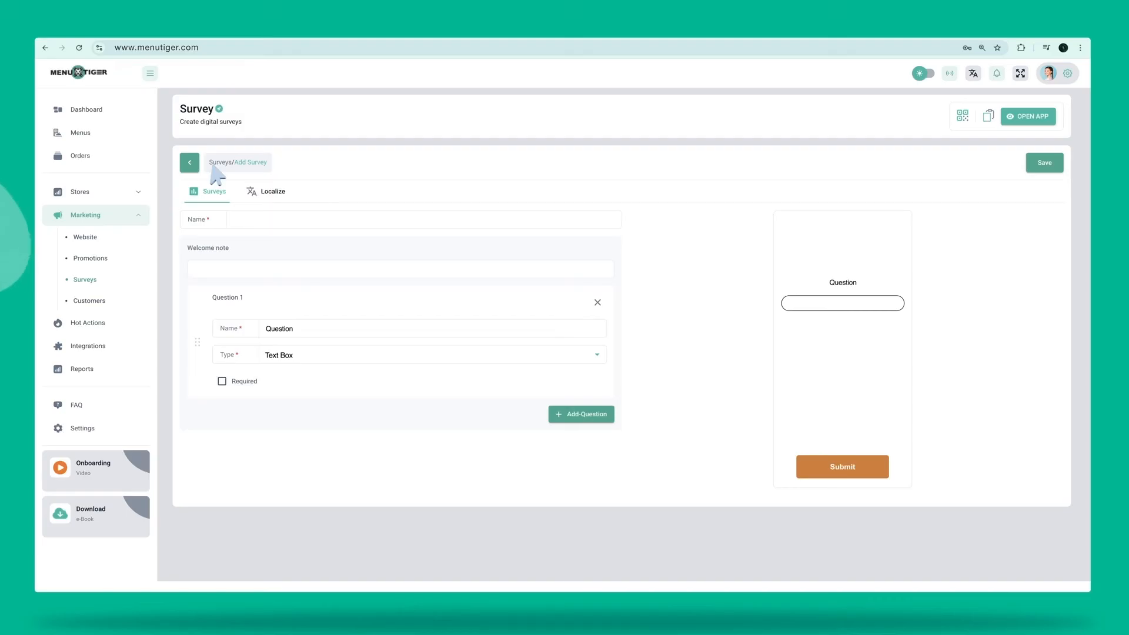
left_click(214, 221)
type("Customer")
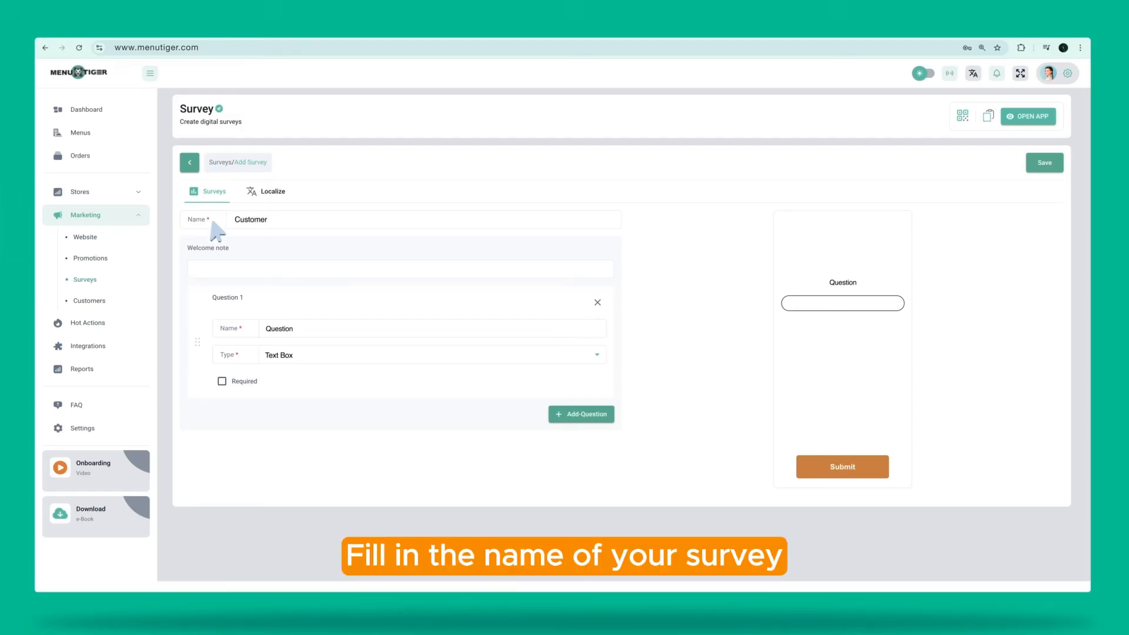
left_click(191, 275)
type("HELLO, DINER'S Our survey will help us in improving our services. Fill free to drop us a feedback.")
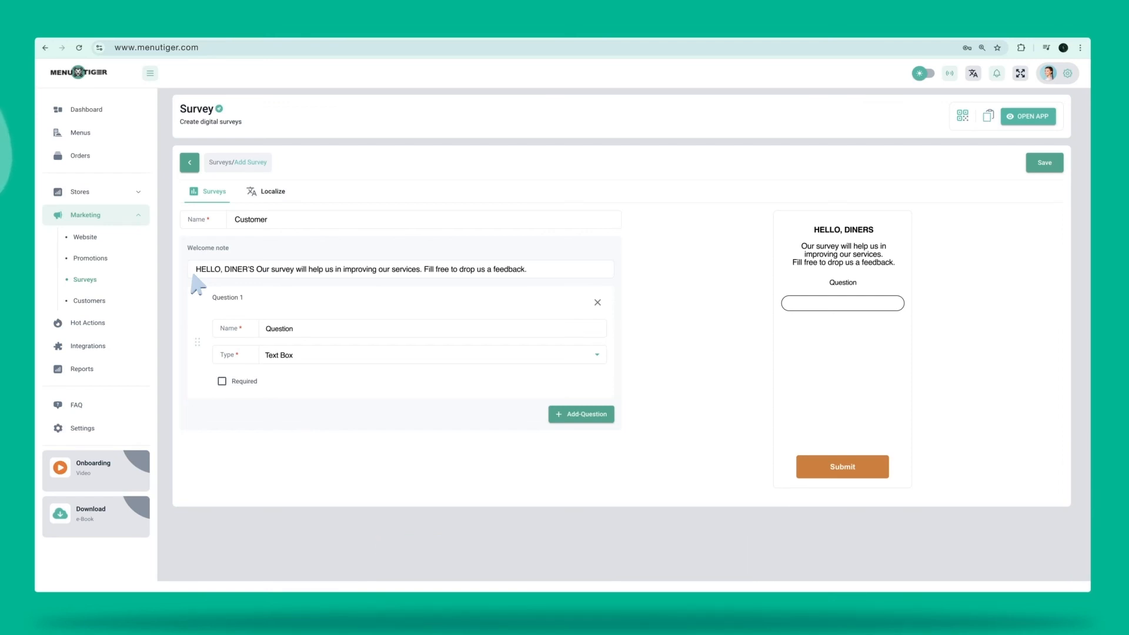
Make the first question 'How would you rate your overall dining experience?' a required Smiley answer
triple_click(263, 330)
type("How would you rate your overall dining experience?")
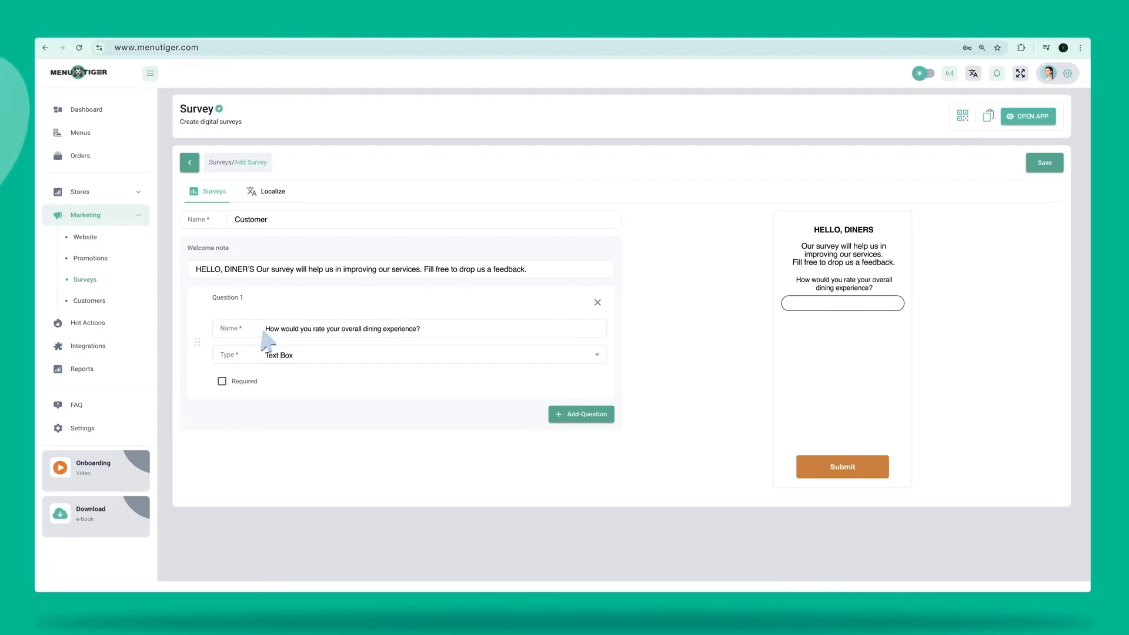
left_click(598, 355)
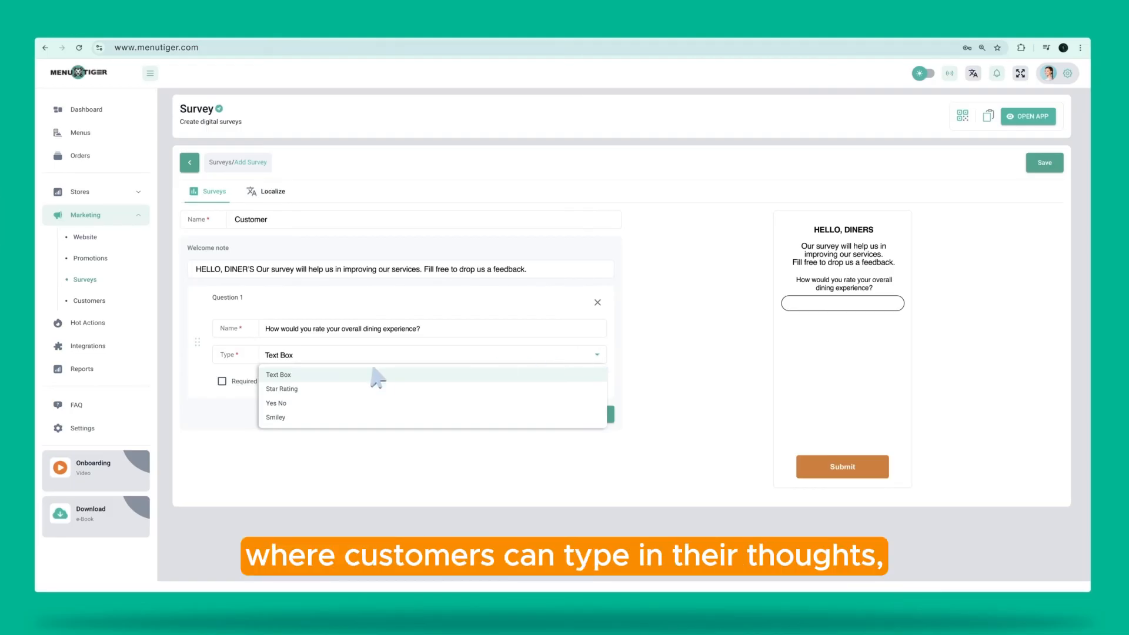
left_click(294, 389)
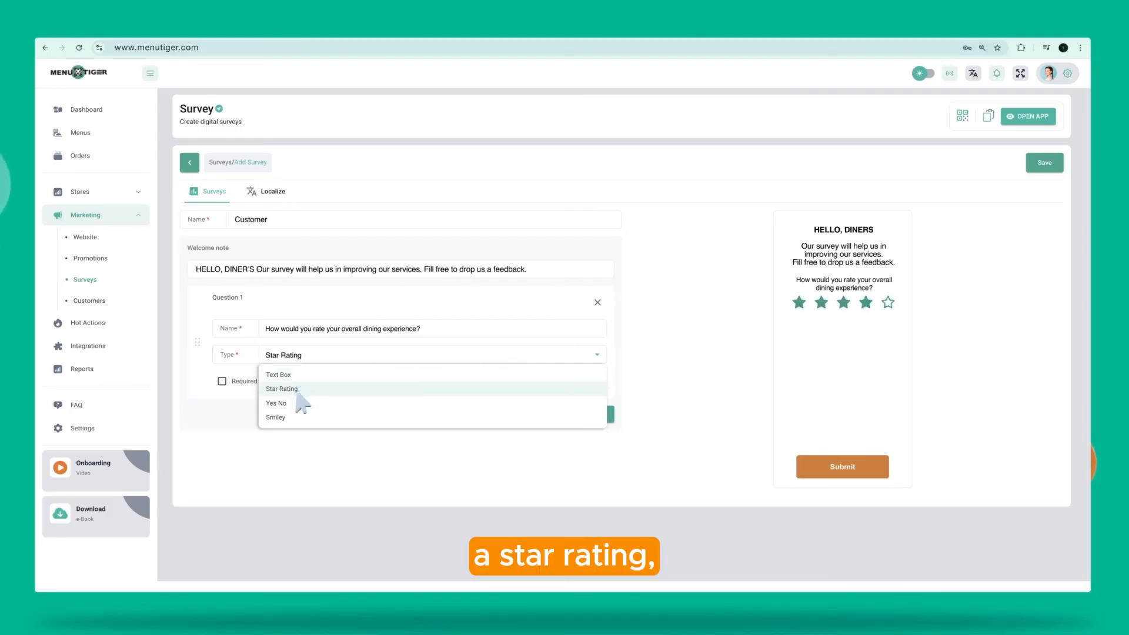
left_click(297, 405)
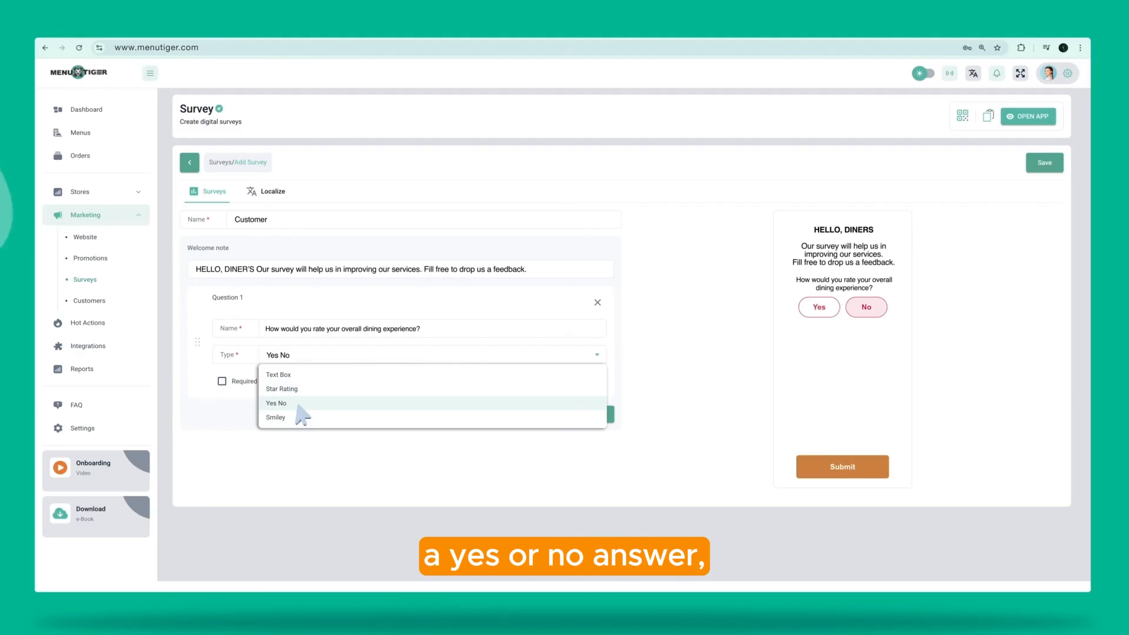
left_click(297, 417)
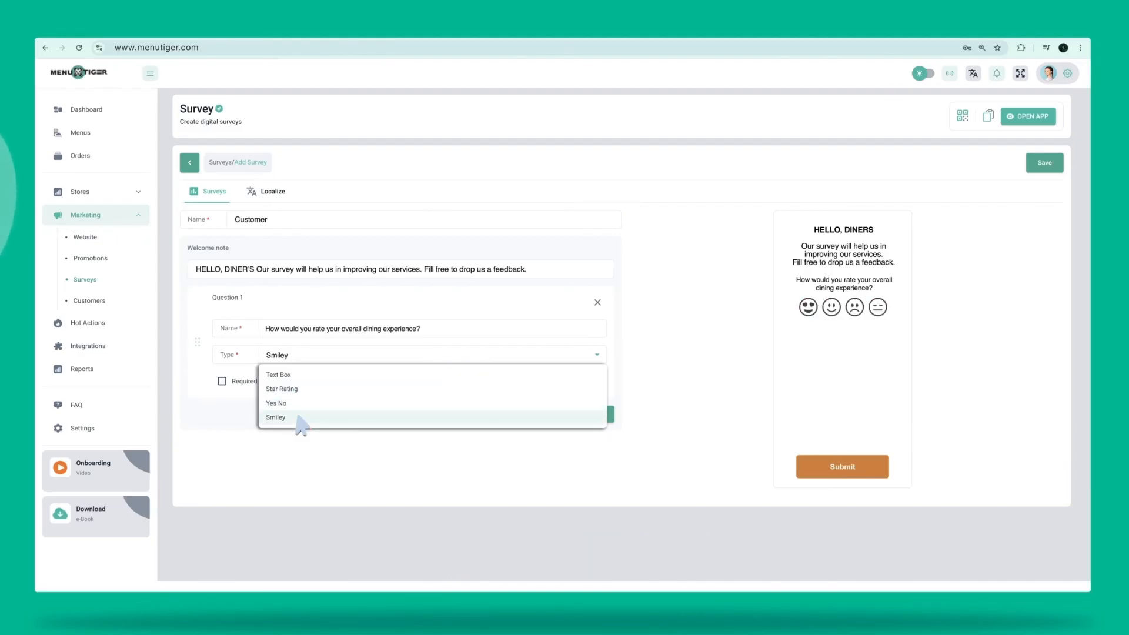
left_click(223, 383)
left_click(223, 383)
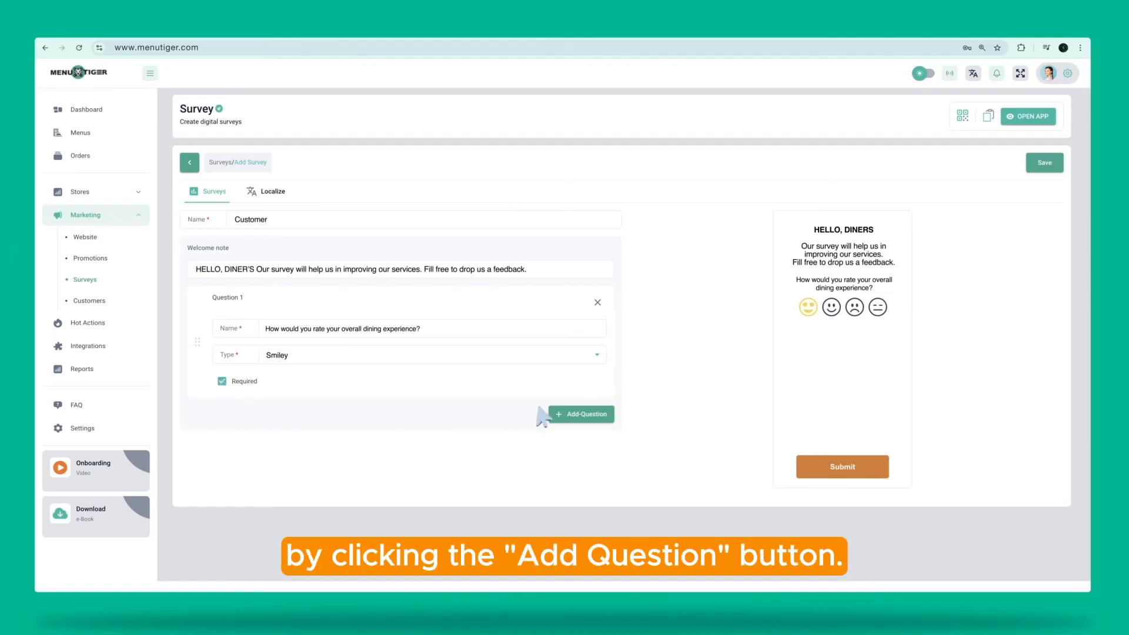
Add a 'Leave us a feedback.' question, save and activate the Customer survey
left_click(576, 414)
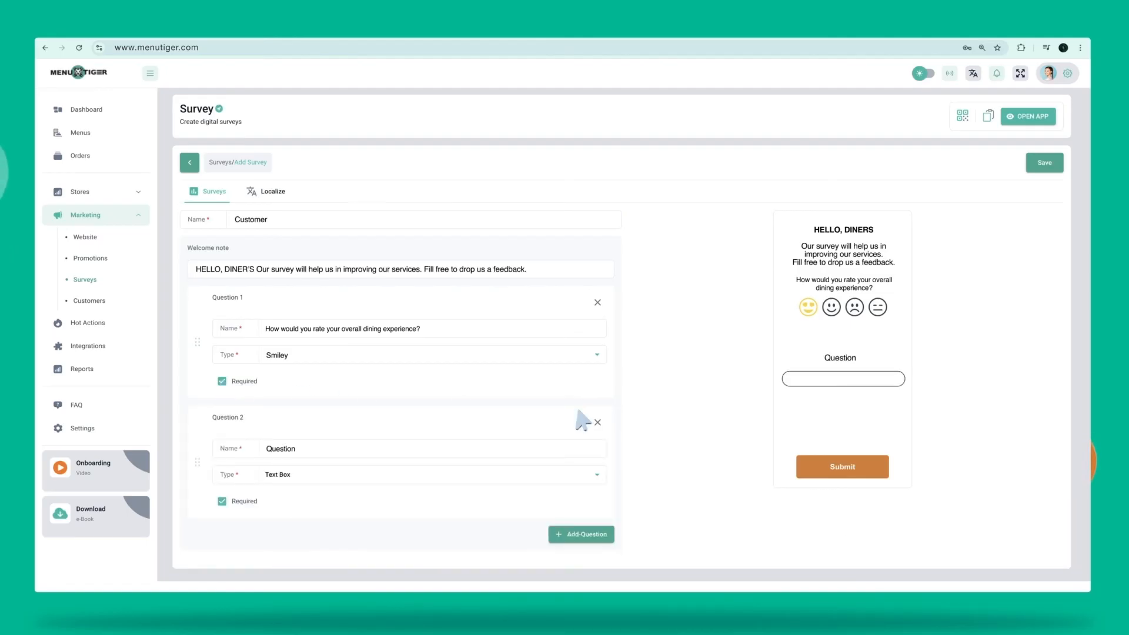
double_click(266, 448)
type("Leave us a feedback.")
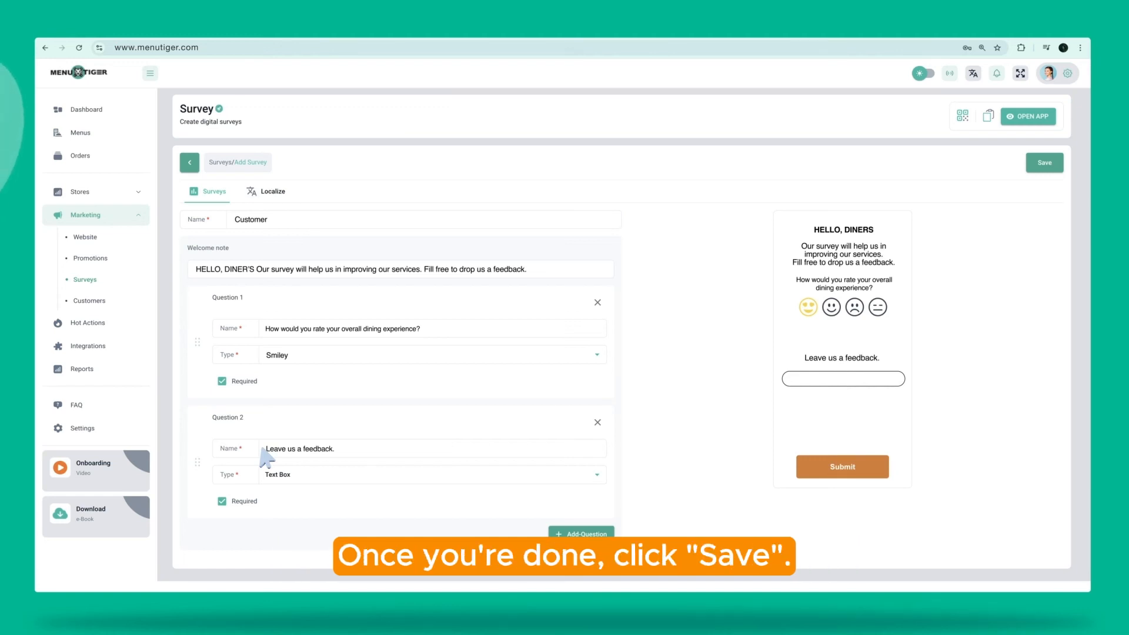
left_click(1040, 163)
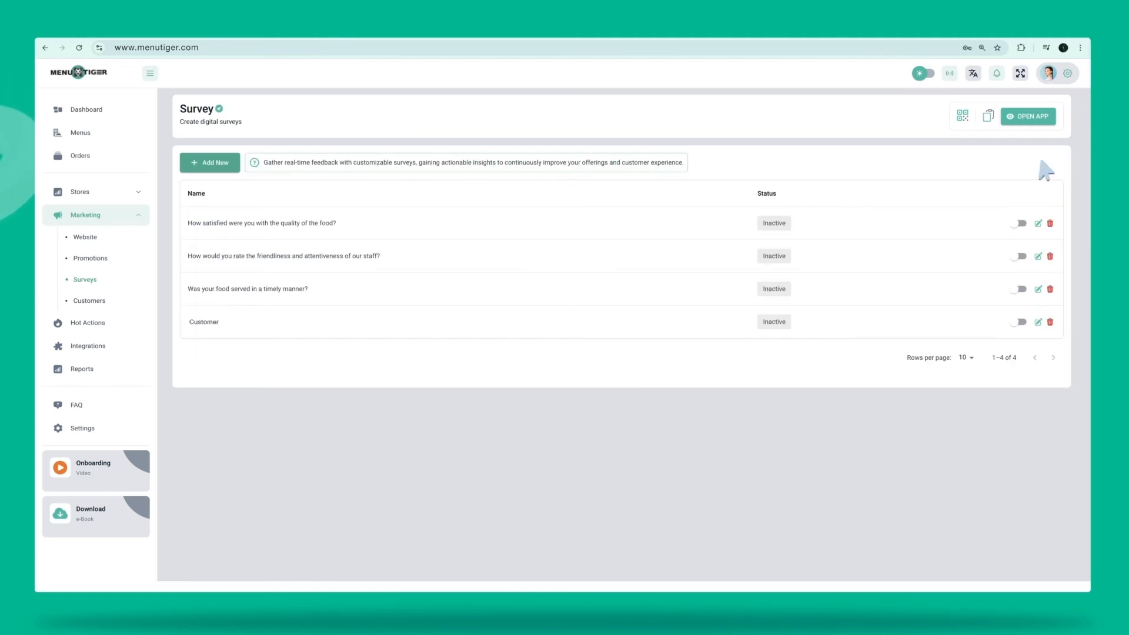
left_click(1020, 322)
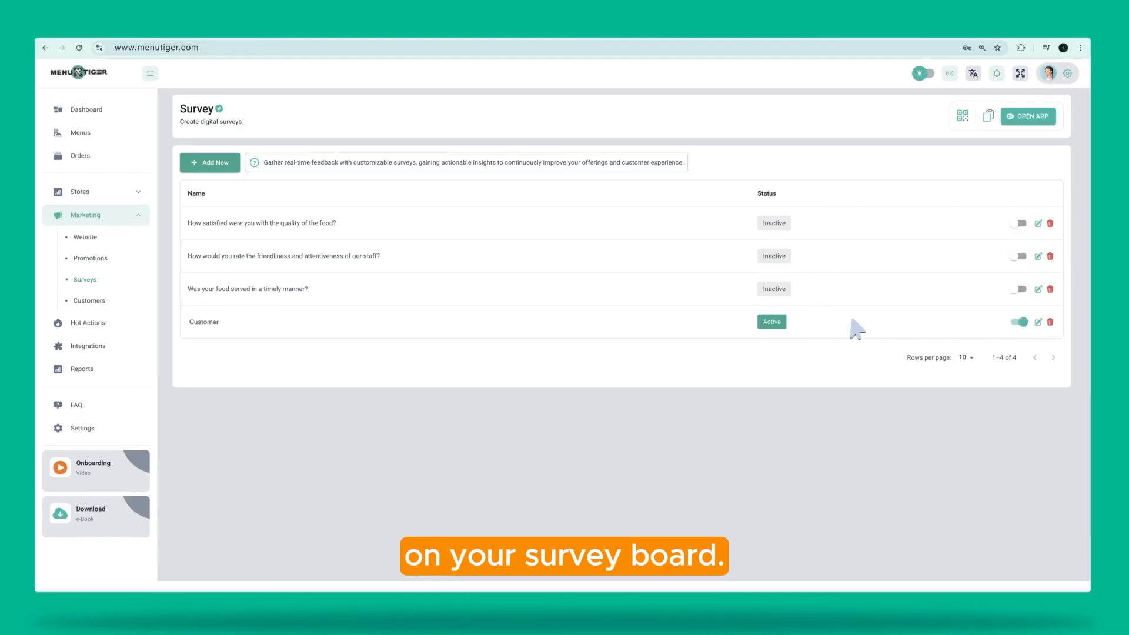
left_click(97, 324)
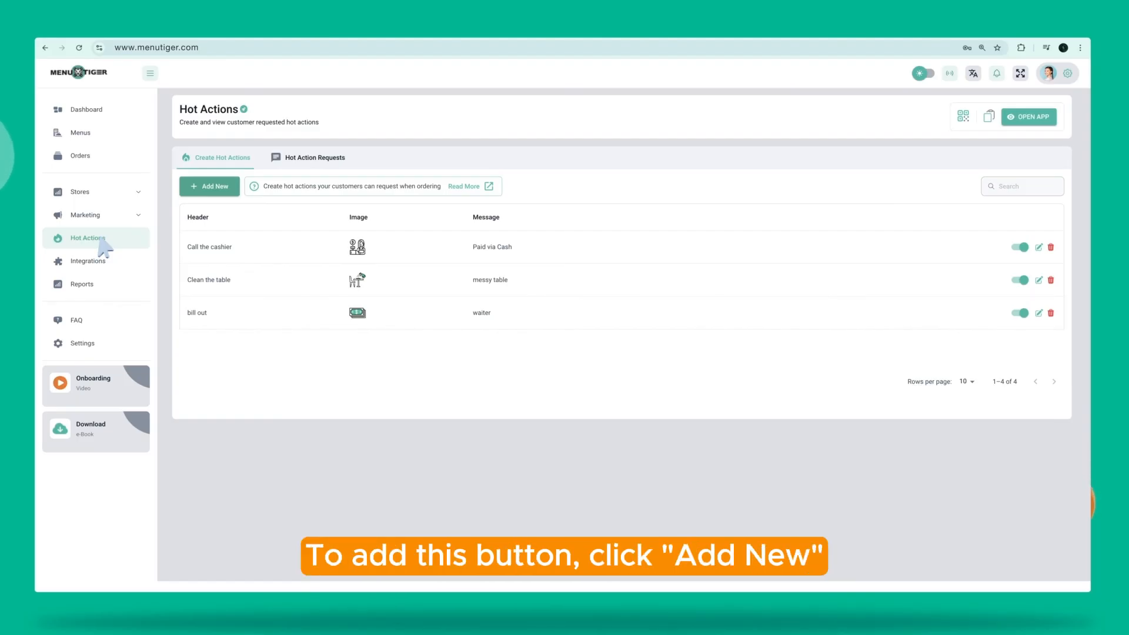
Save hot action 'Service water' with message 'A glass of water for each customer on the table.', De La Salle Cafe, water-bottle icon
left_click(212, 187)
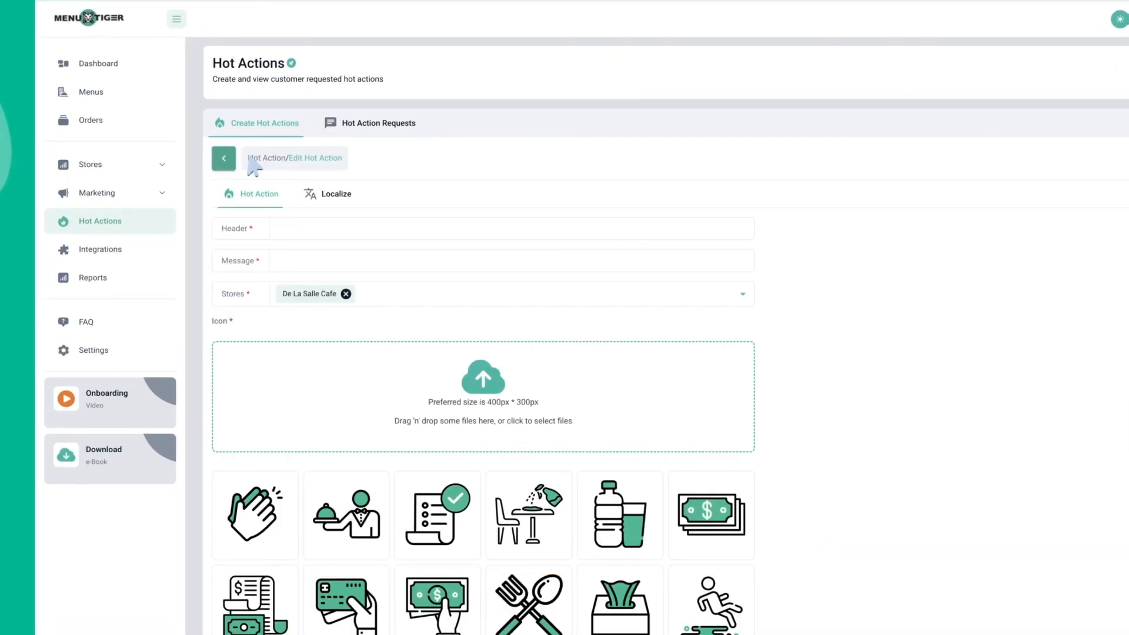
left_click(268, 230)
type("Service water")
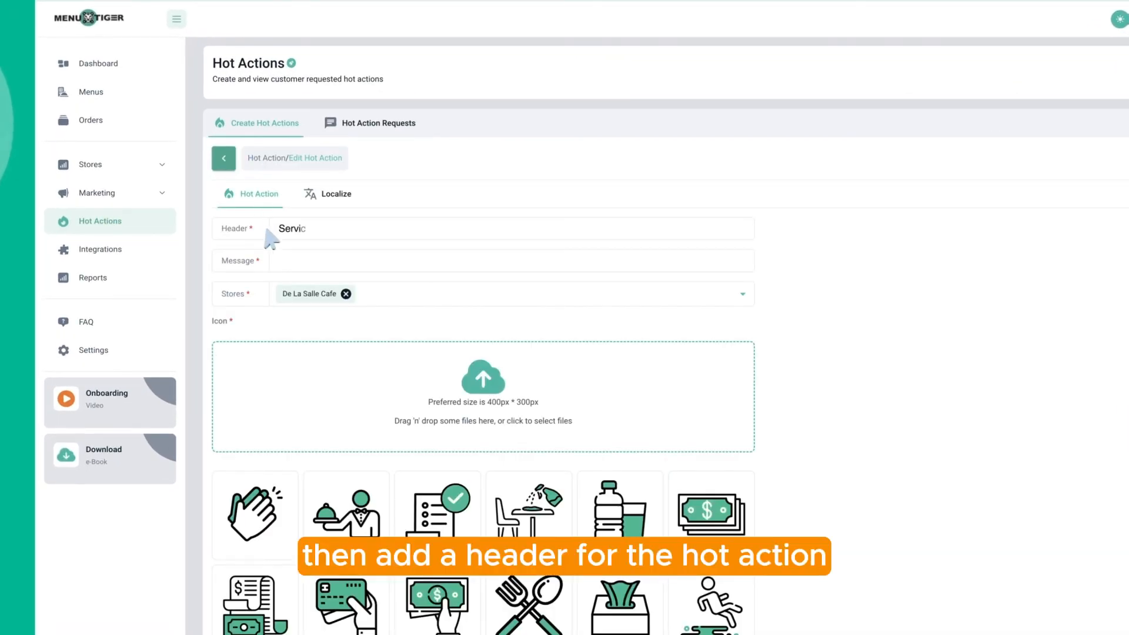
left_click(283, 264)
type("A glass of water for each customer on the table.")
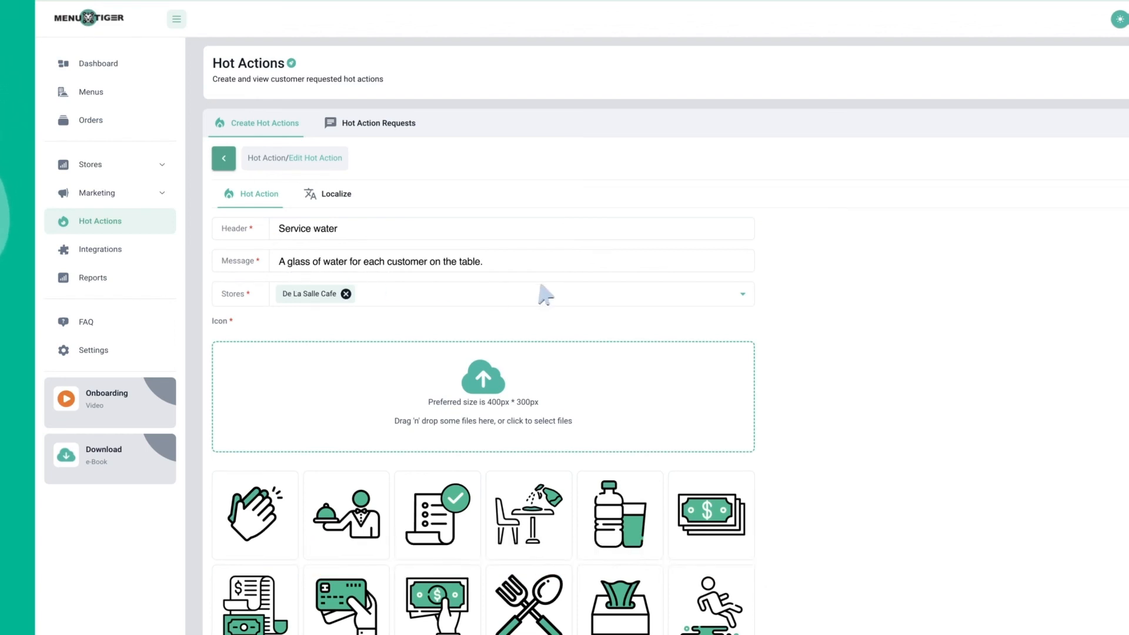
left_click(743, 296)
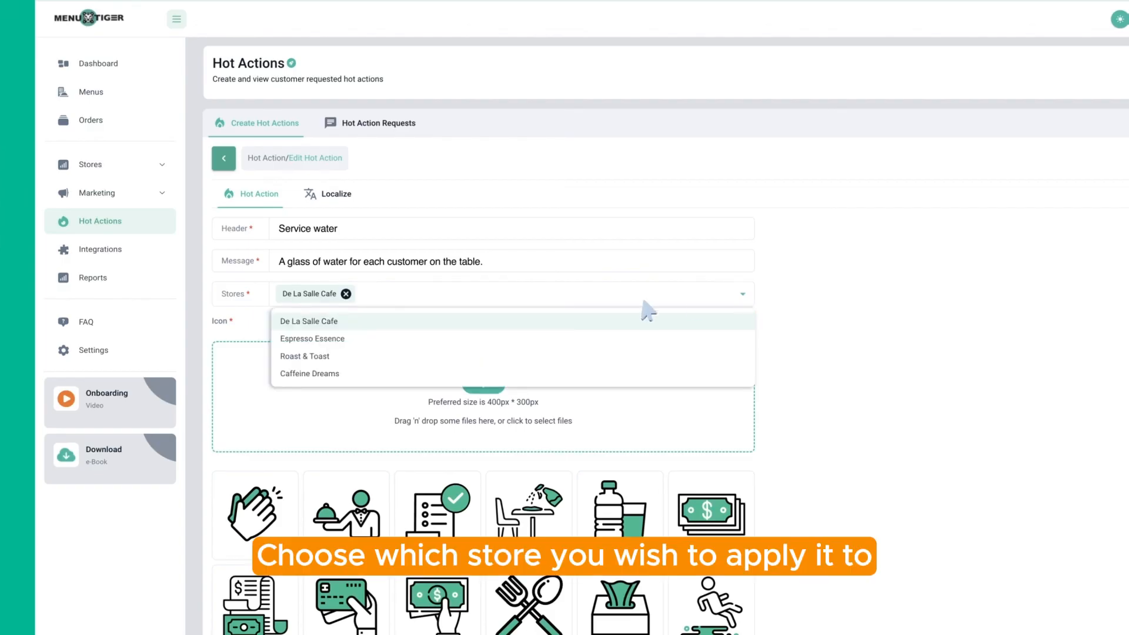
left_click(344, 321)
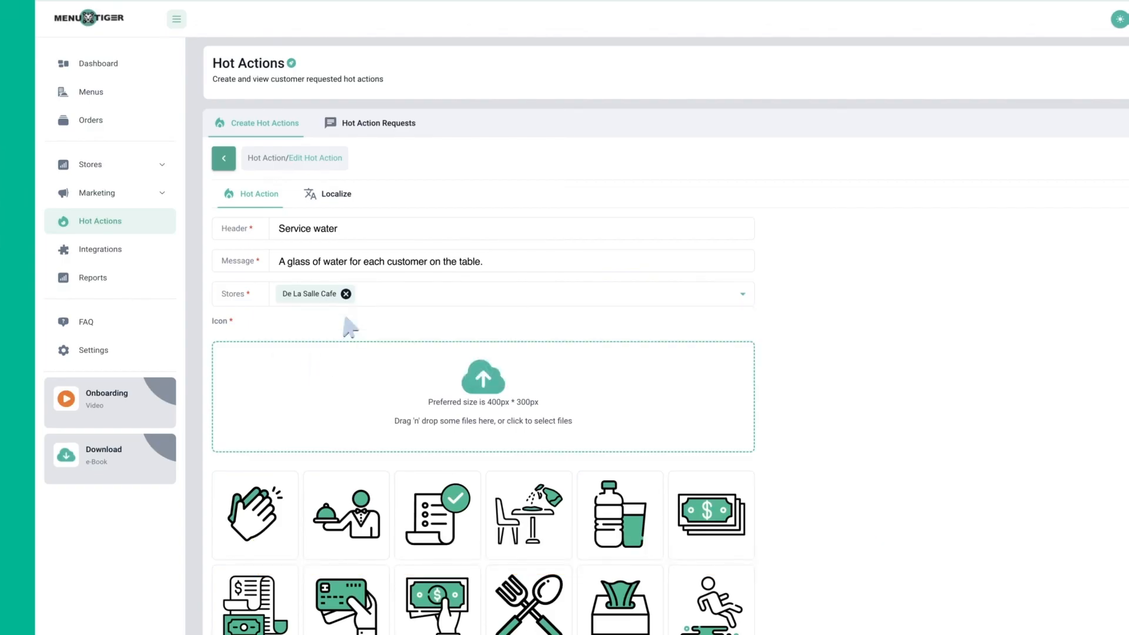
left_click(615, 522)
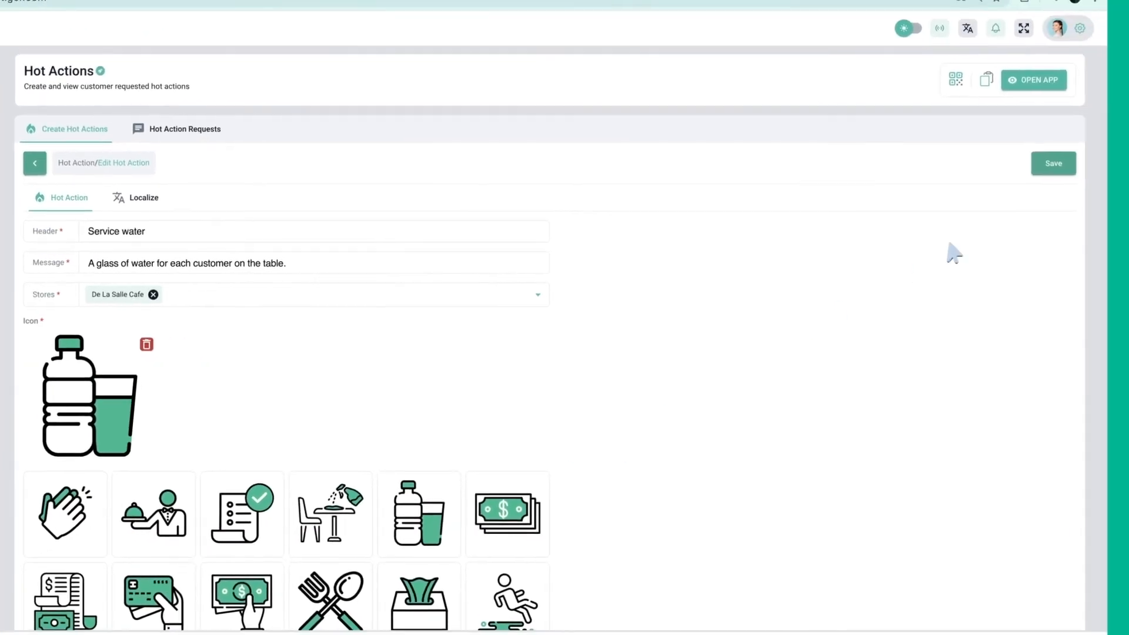
left_click(1051, 164)
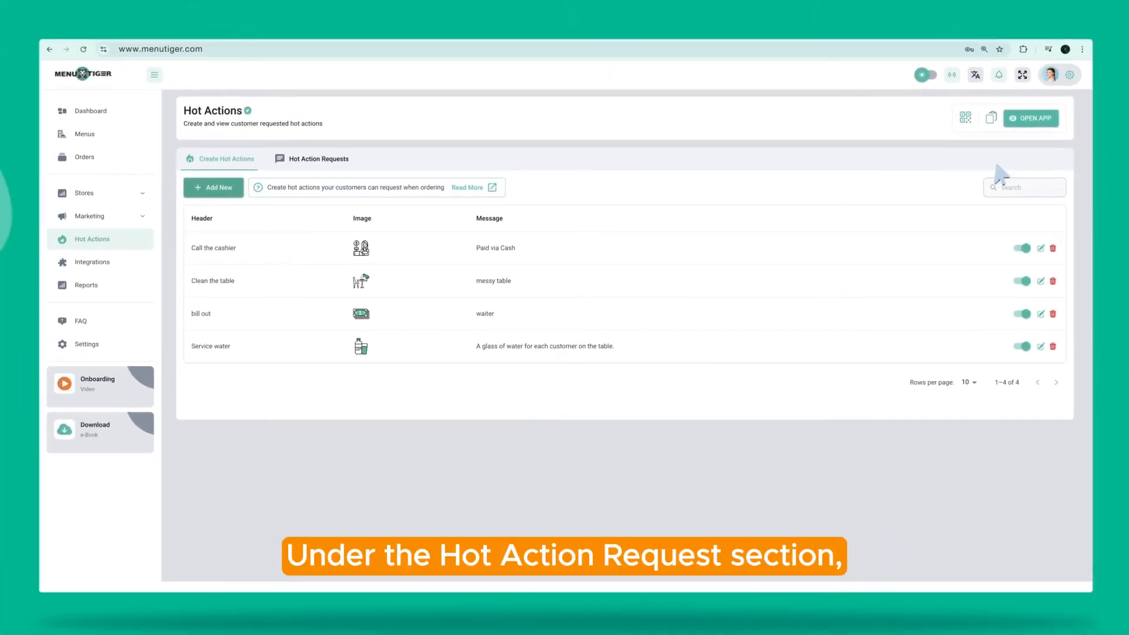
Look over the Hot Action Requests list, then go to the Integrations page
left_click(317, 163)
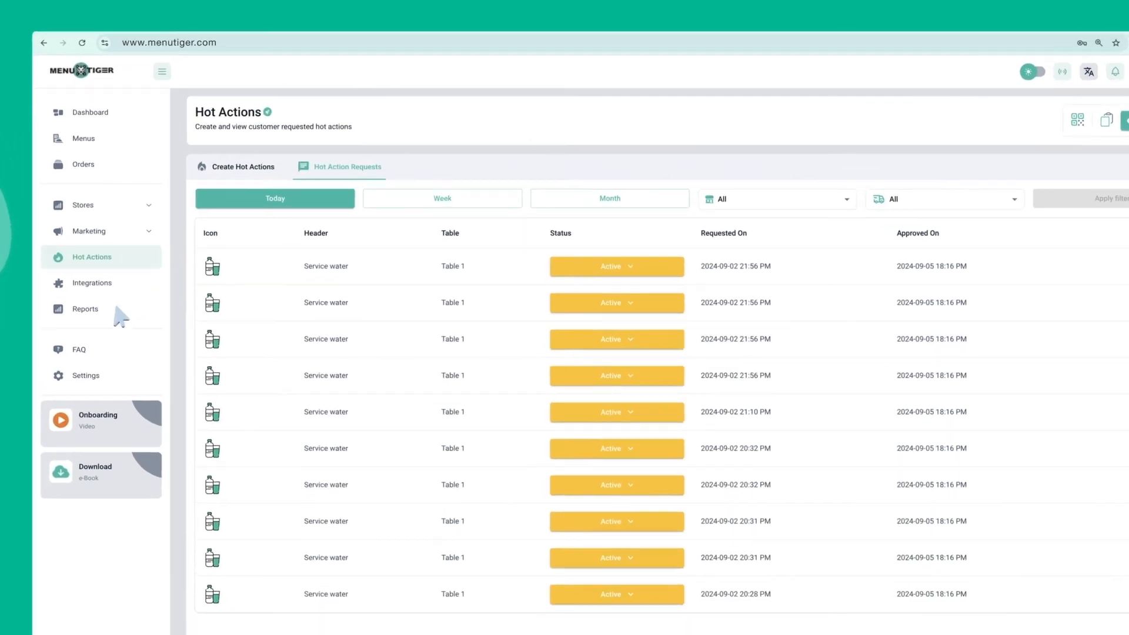
left_click(109, 263)
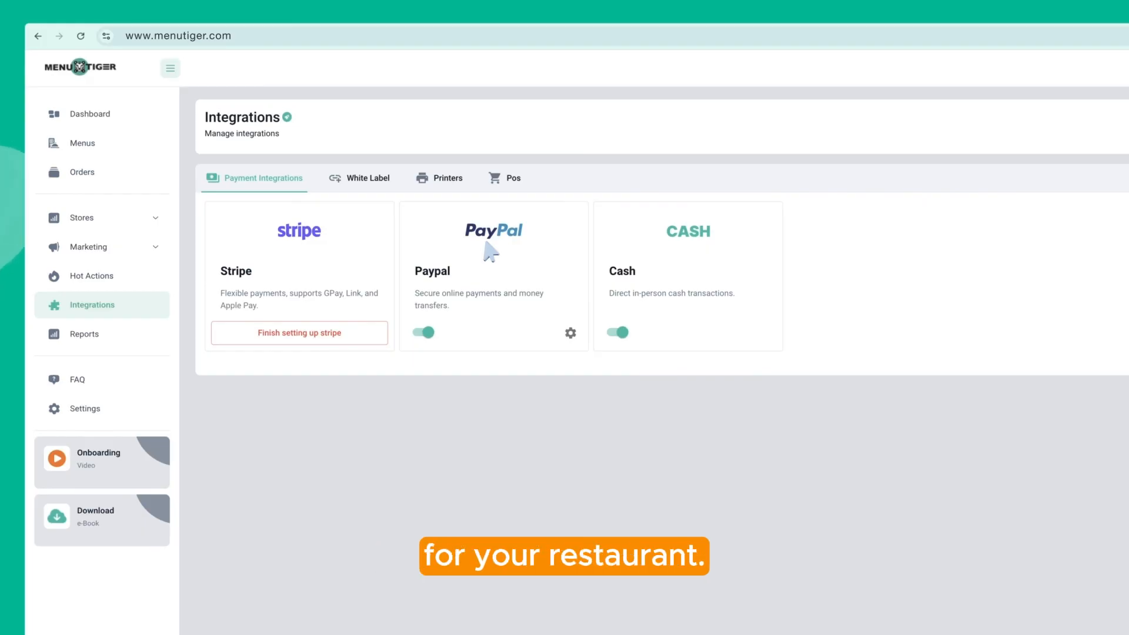
Browse the White Label, Printers and POS tabs, return to Payment, then go to Reports
left_click(358, 179)
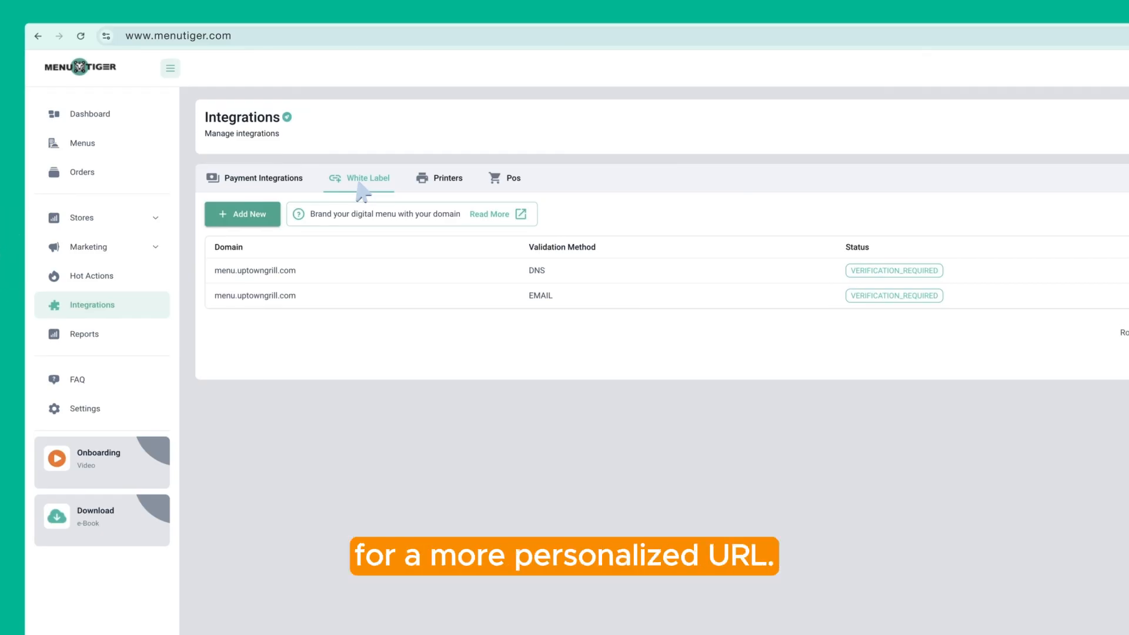
left_click(441, 182)
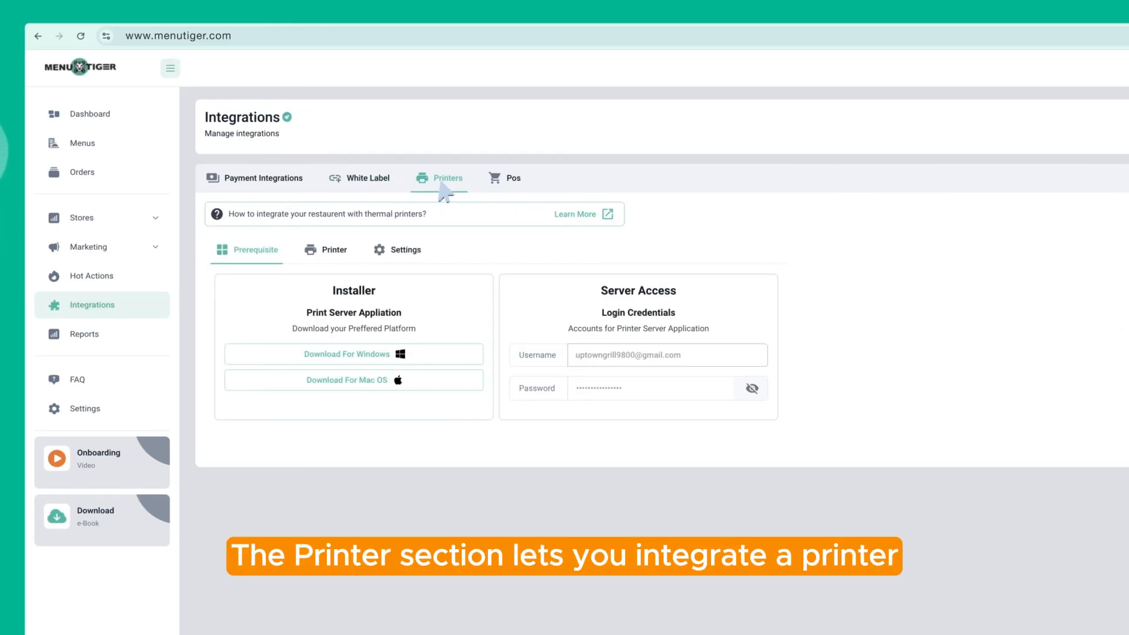
left_click(507, 182)
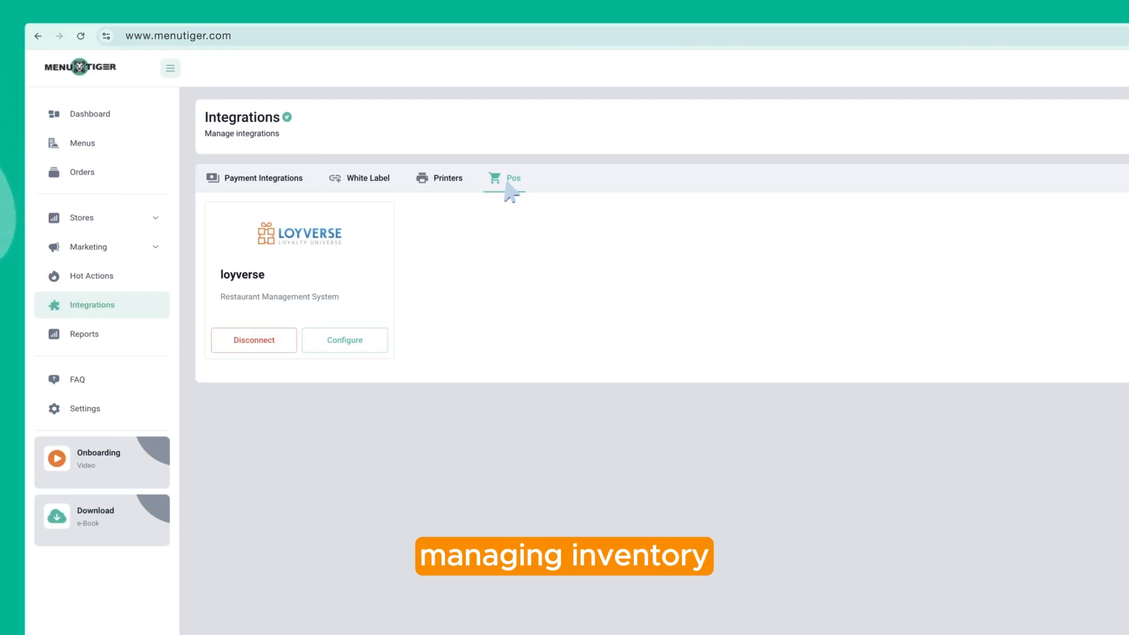
left_click(266, 188)
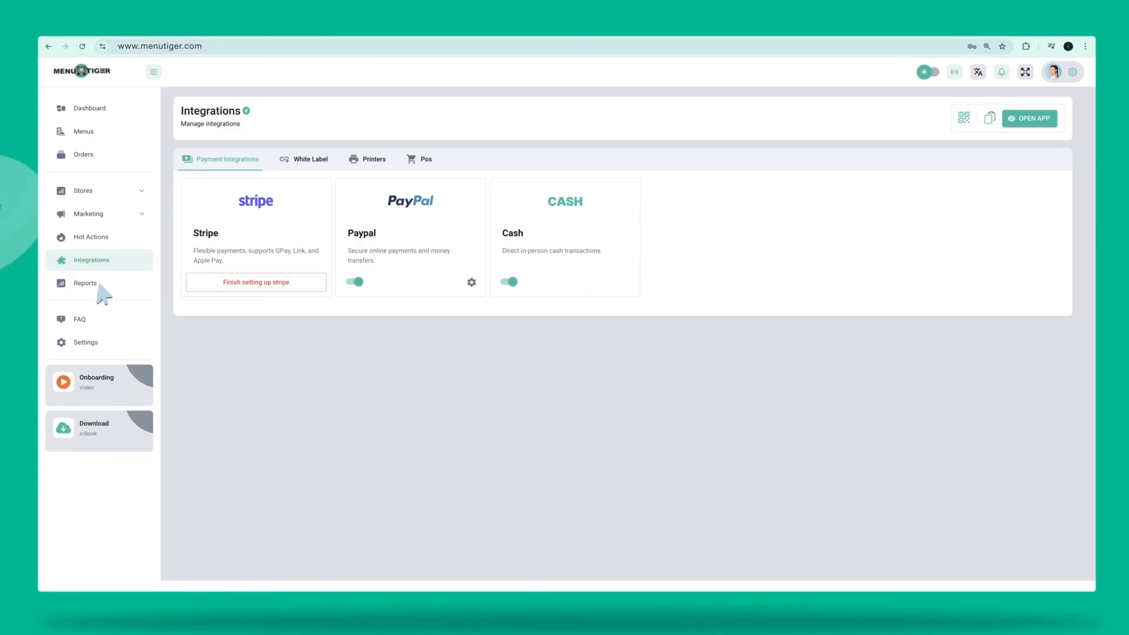
left_click(98, 286)
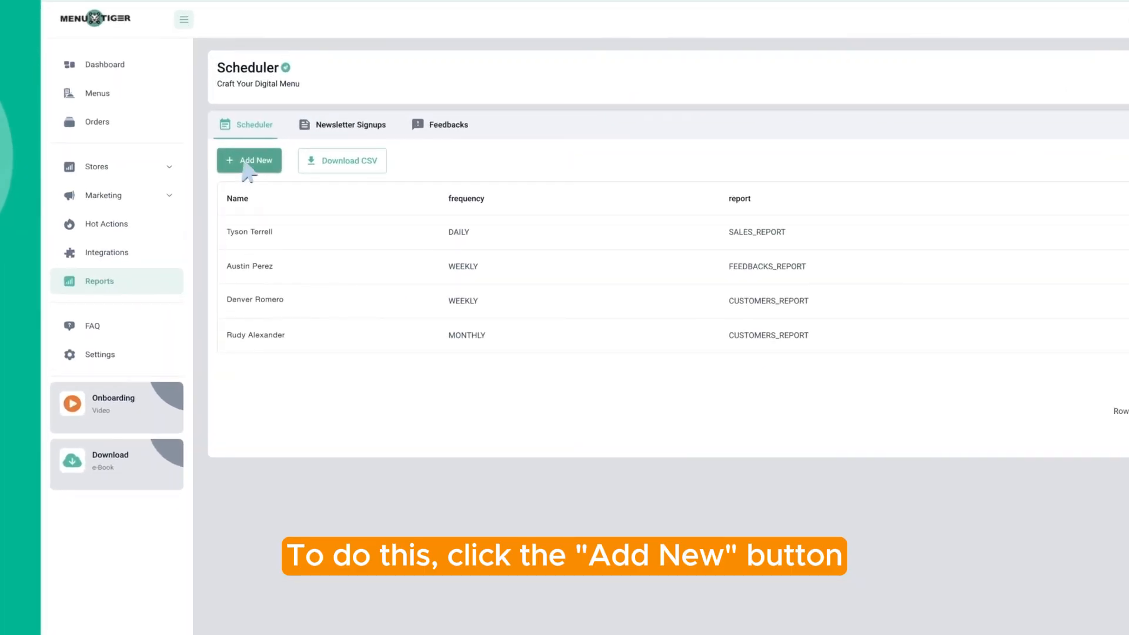
Save a named Daily Sales Report schedule to the existing recipient e-mail, then view Newsletter Signups
left_click(207, 186)
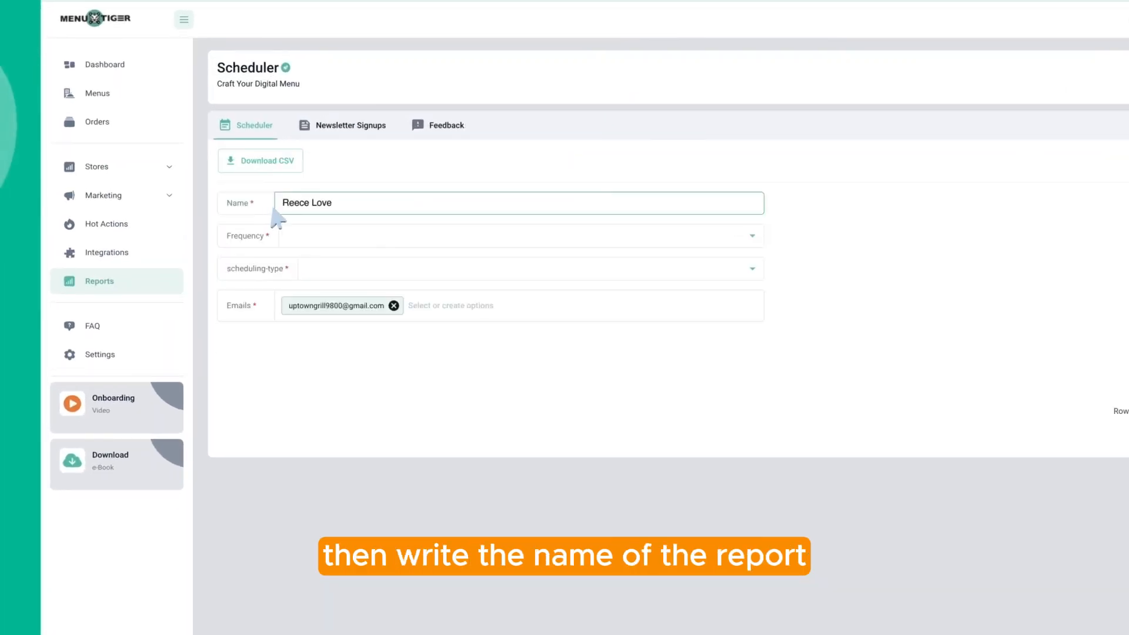
left_click(750, 237)
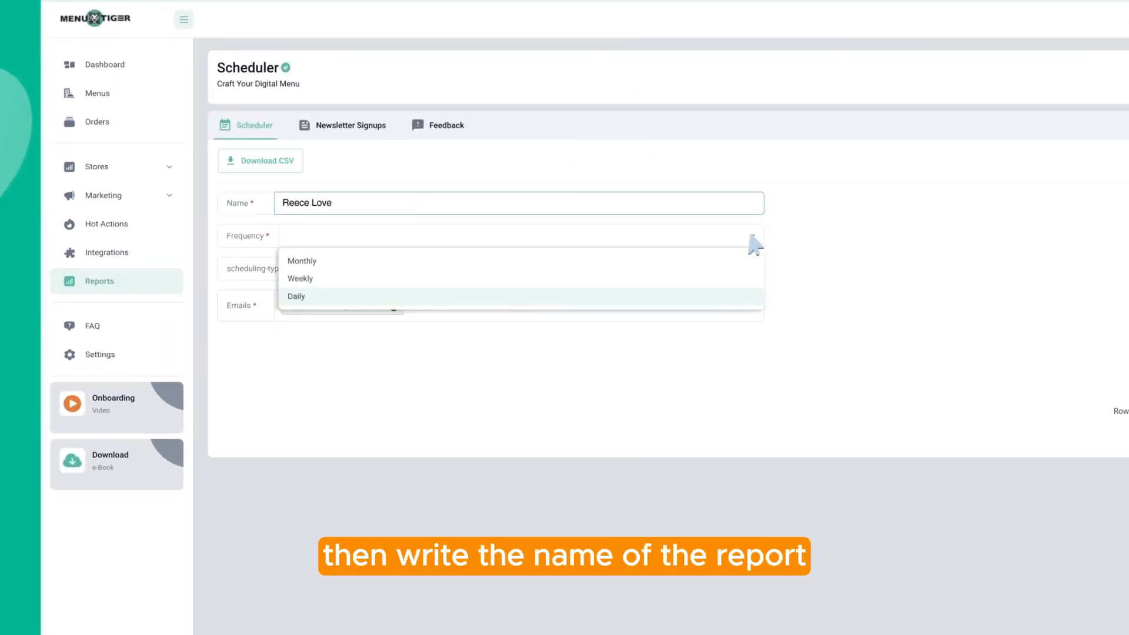
left_click(307, 295)
left_click(562, 310)
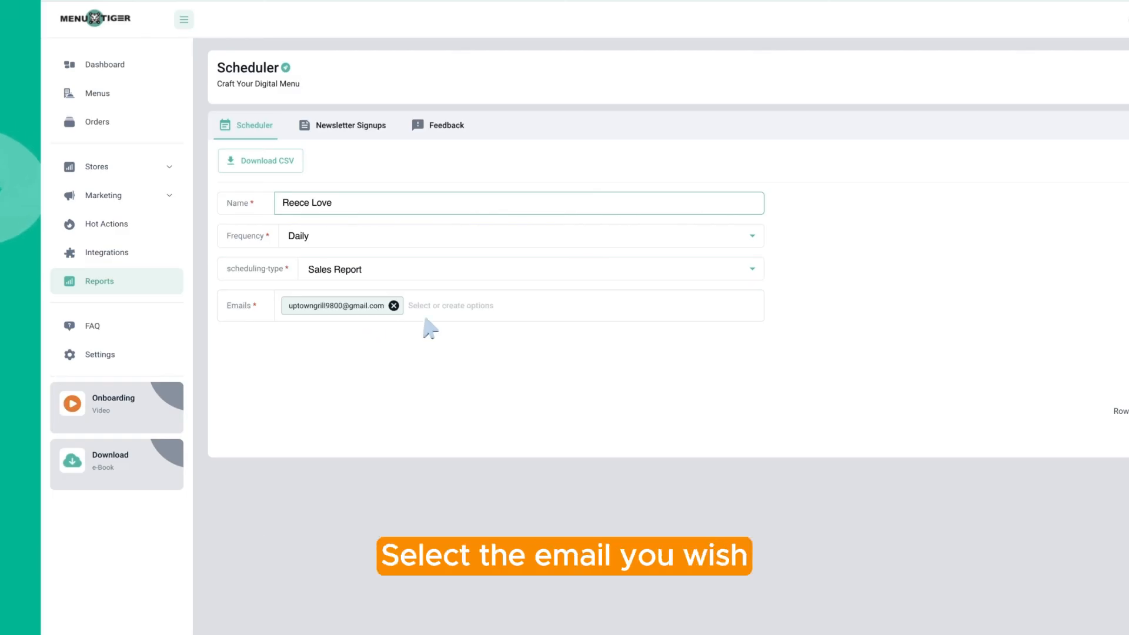
left_click(468, 309)
left_click(405, 336)
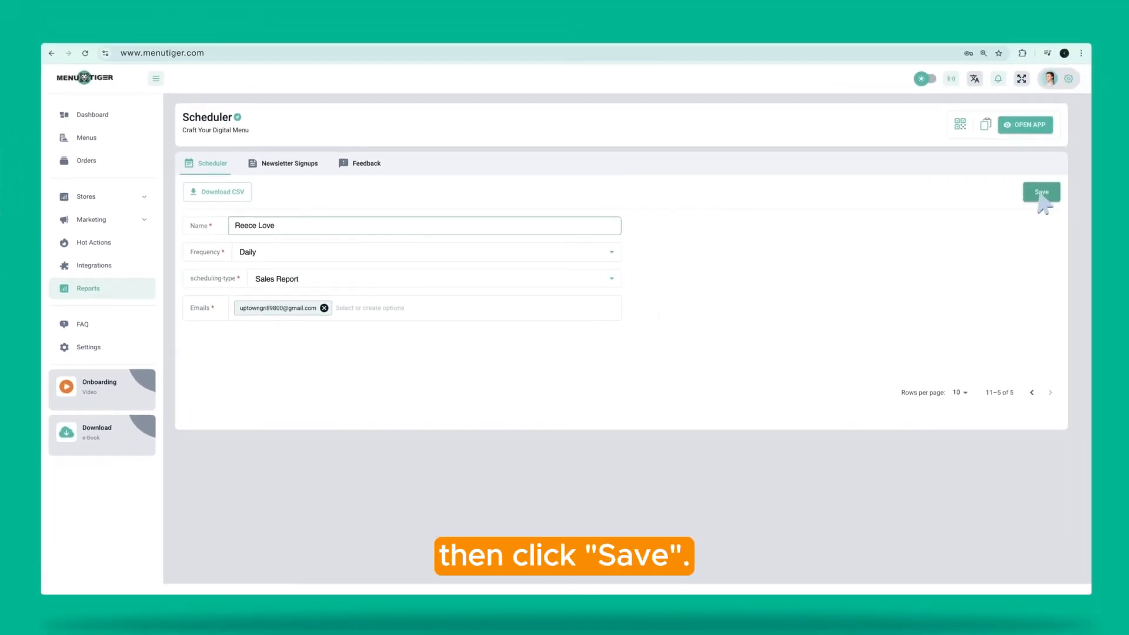
left_click(1040, 195)
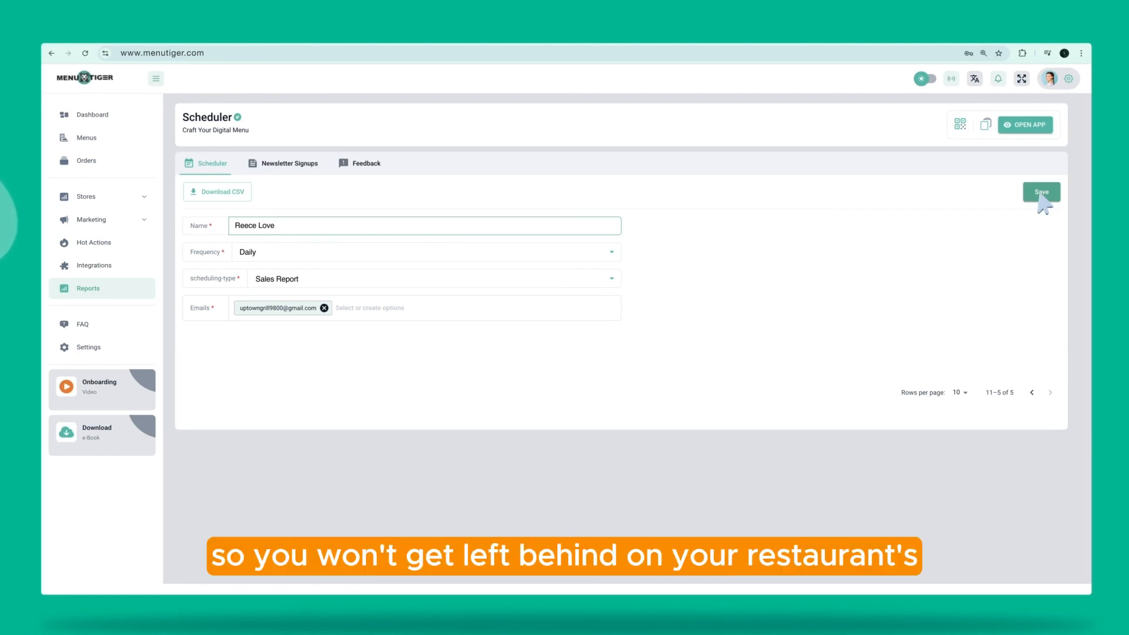
left_click(290, 170)
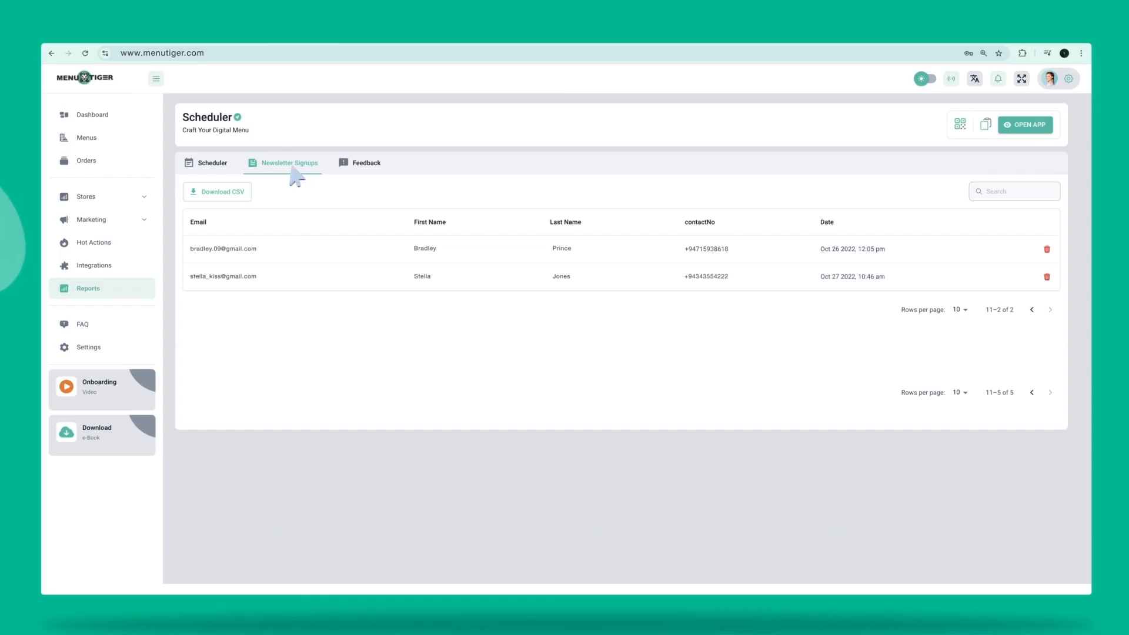
Check the survey Feedback responses, then return to the Scheduler list of five reports
left_click(356, 169)
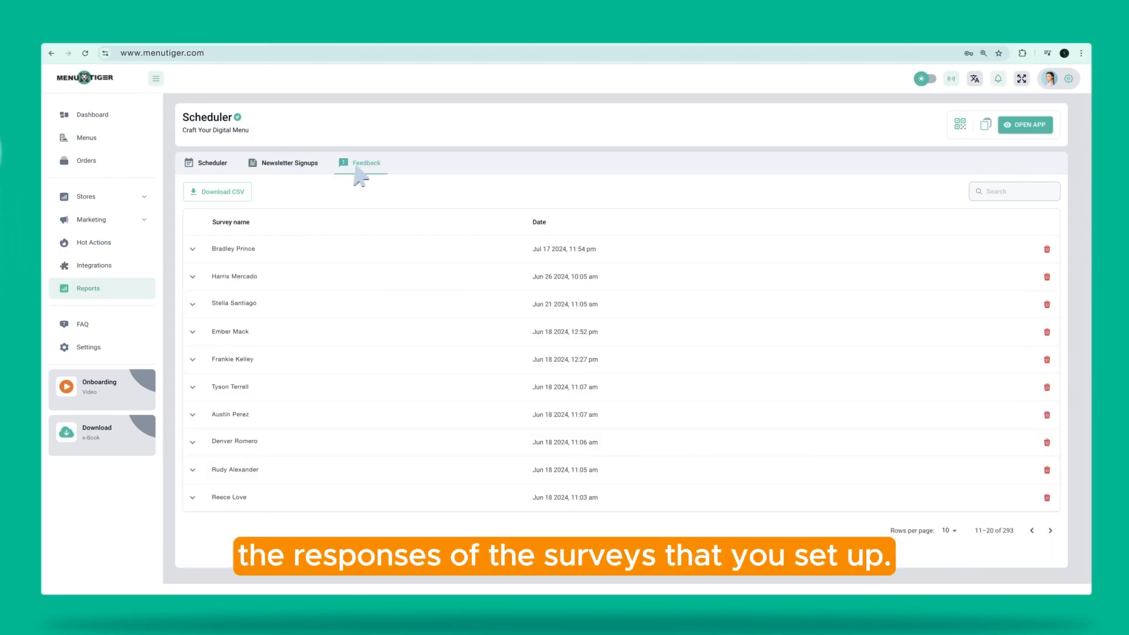
left_click(212, 167)
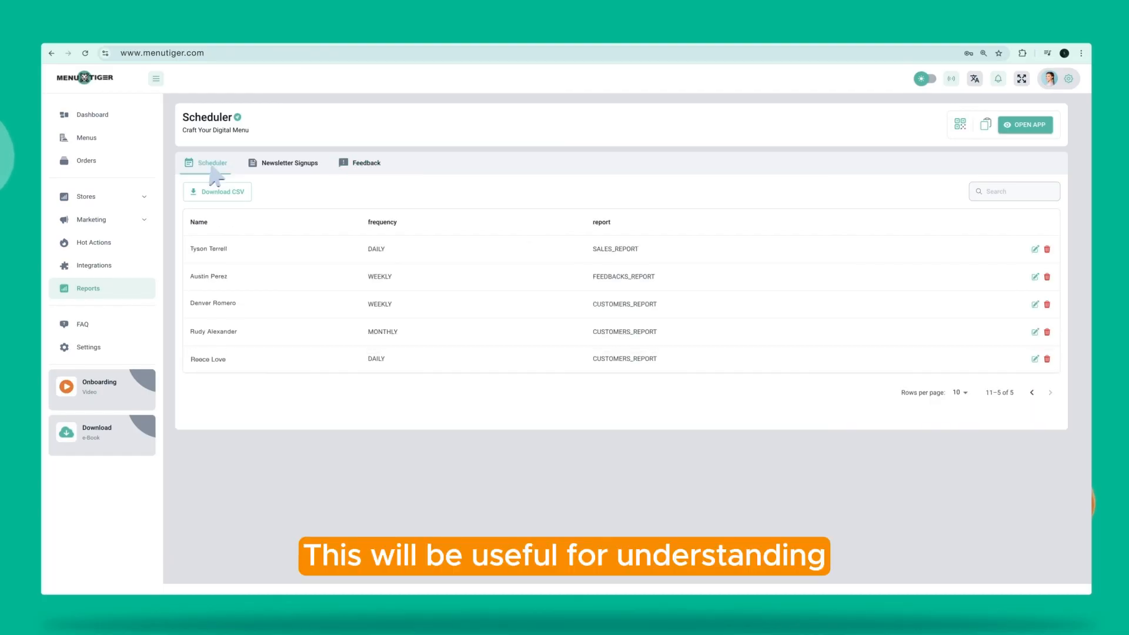